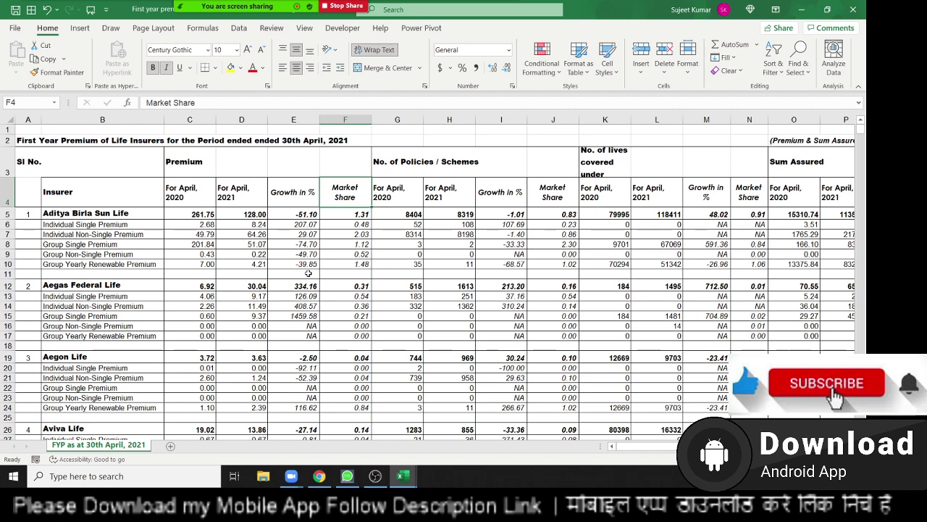
Scroll through the FYP table and select the Premium and policies heading cells
scroll(187, 232, down, 5)
scroll(186, 232, down, 5)
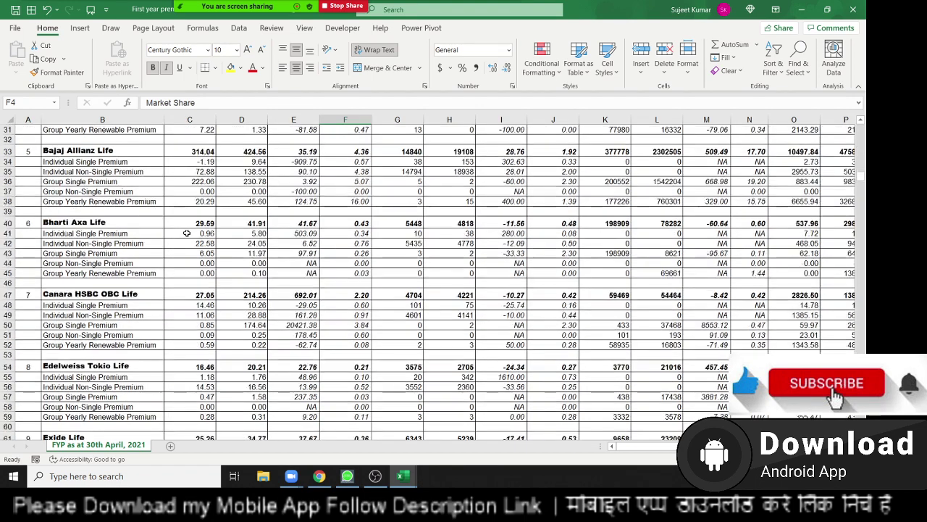
scroll(187, 232, down, 7)
scroll(189, 240, up, 2)
scroll(189, 240, up, 12)
scroll(189, 239, up, 3)
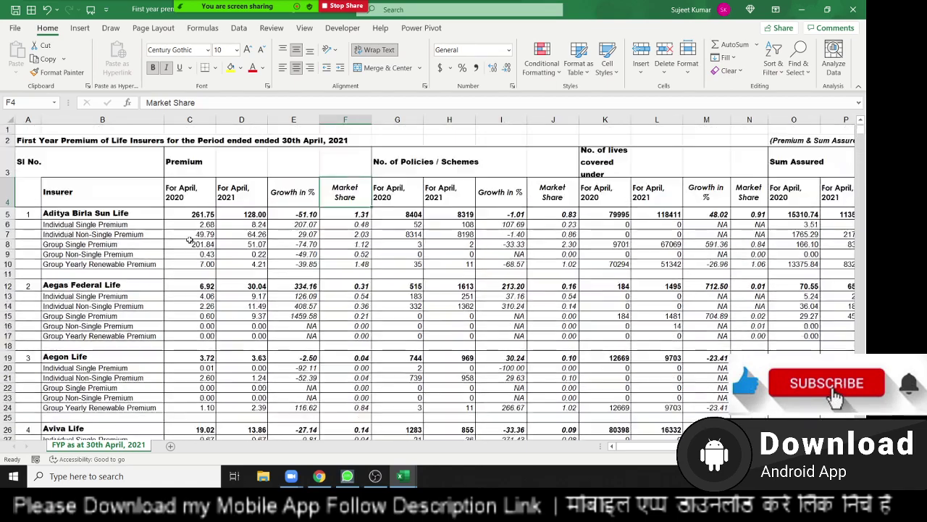
drag(190, 193, 612, 194)
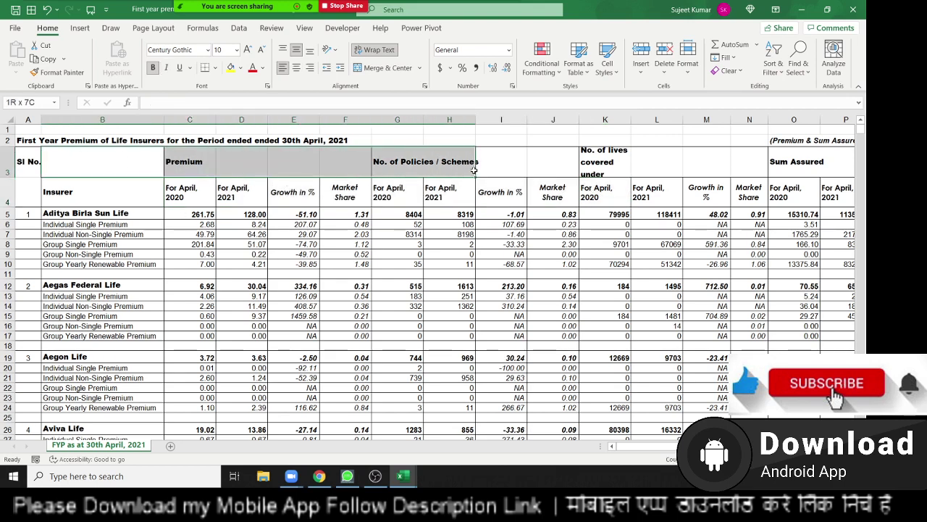
click(395, 263)
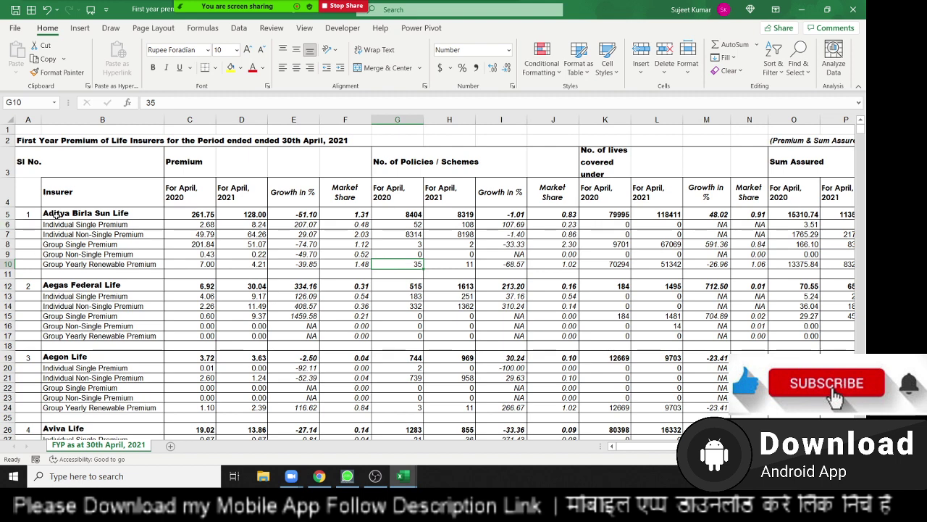
Select the premium-type labels and rows under Aditya Birla Sun Life, then the header cells
drag(56, 215, 54, 266)
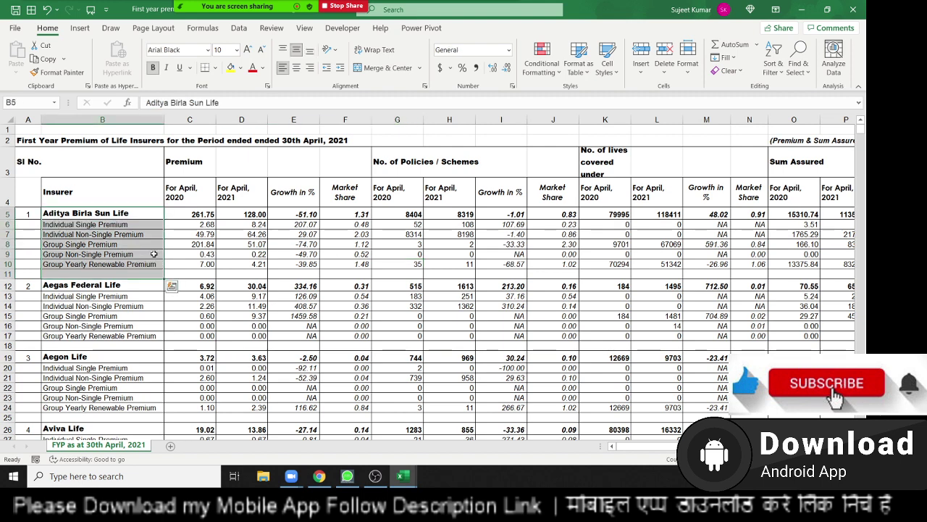
click(153, 254)
click(10, 214)
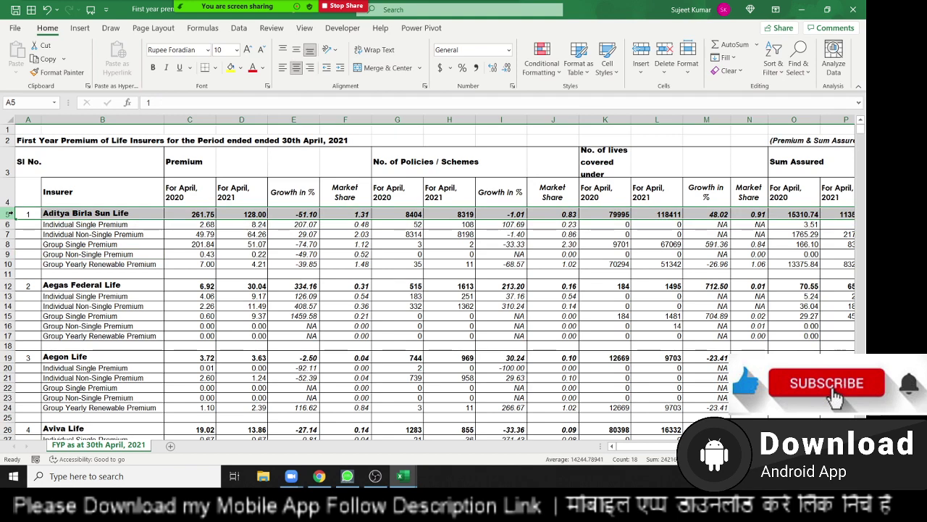
click(6, 234)
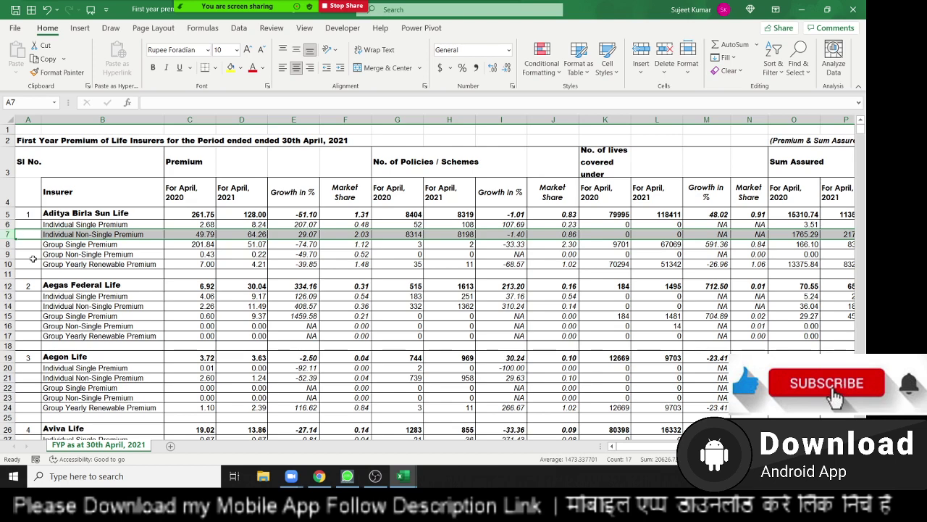
mouse_move(55, 254)
mouse_down()
mouse_move(52, 238)
mouse_move(65, 234)
mouse_up()
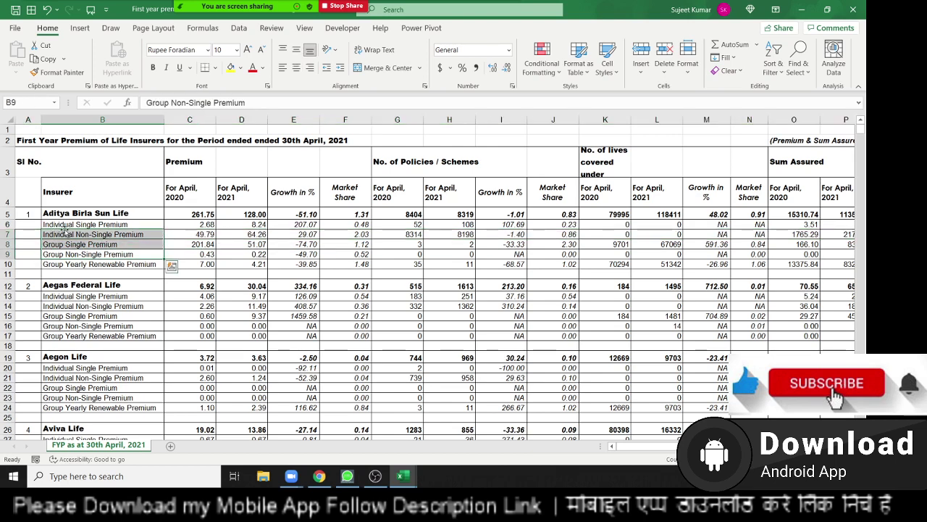
click(68, 274)
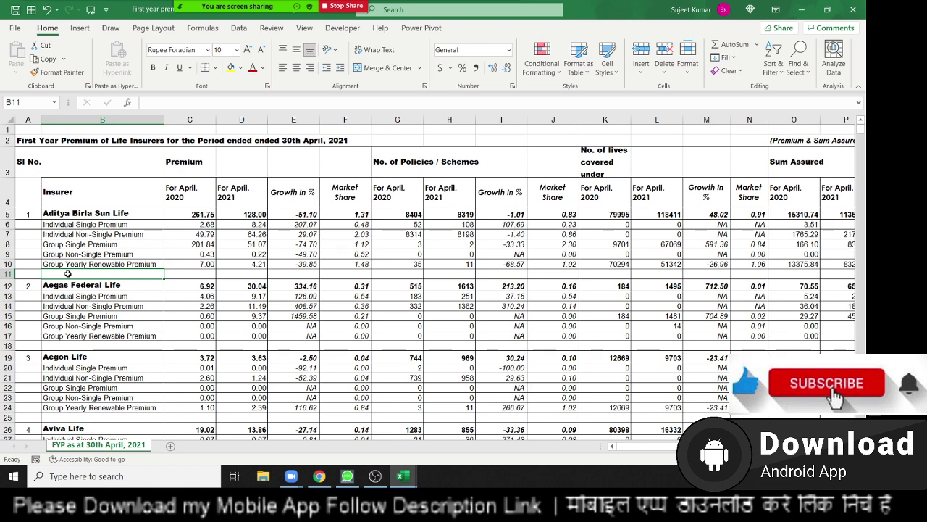
click(38, 195)
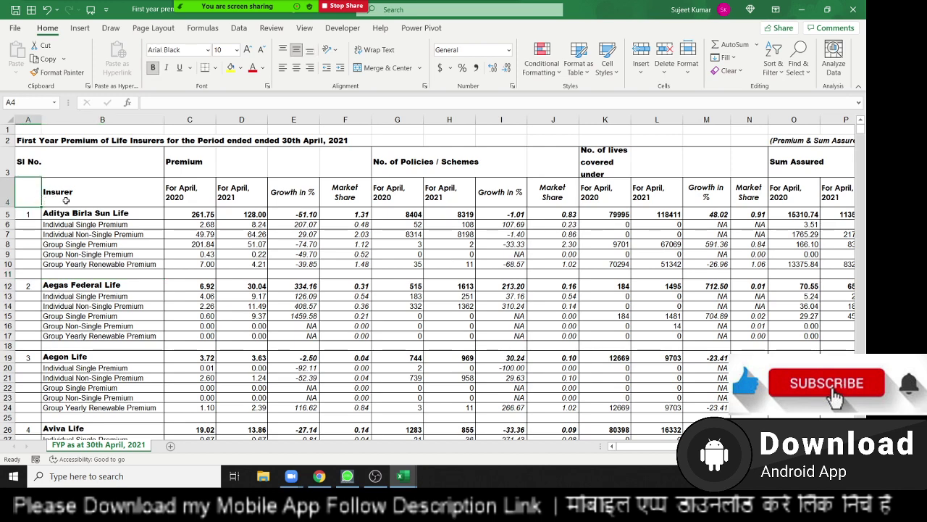
click(66, 200)
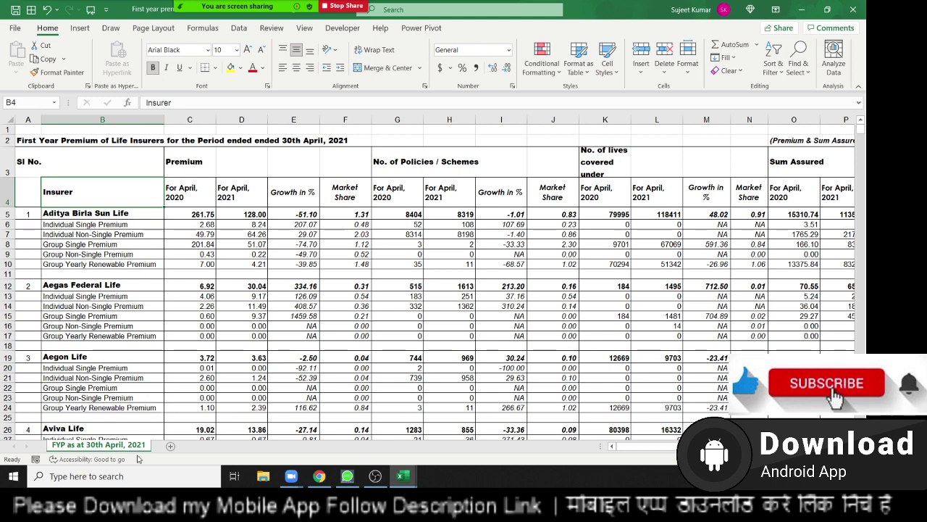
Duplicate the FYP sheet and select the copied table from the headers down to row 185
drag(184, 435, 190, 436)
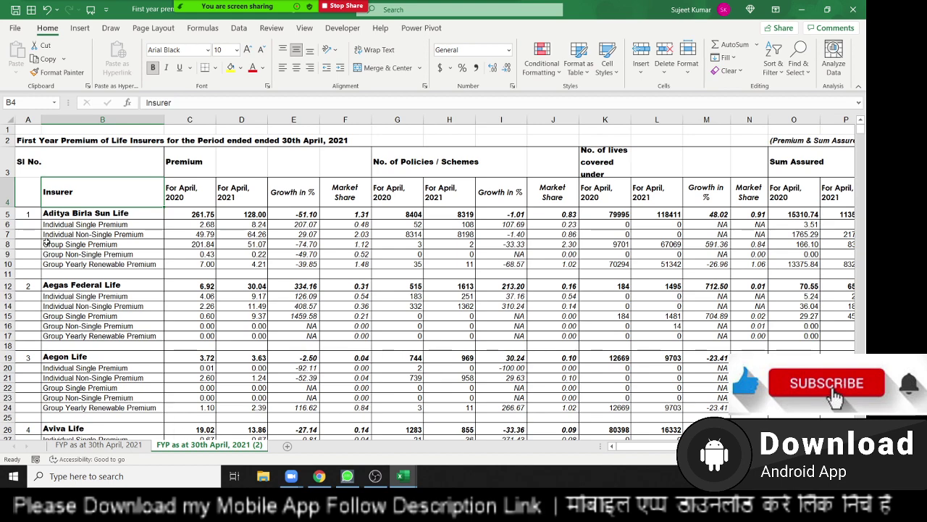
key(shift+Left)
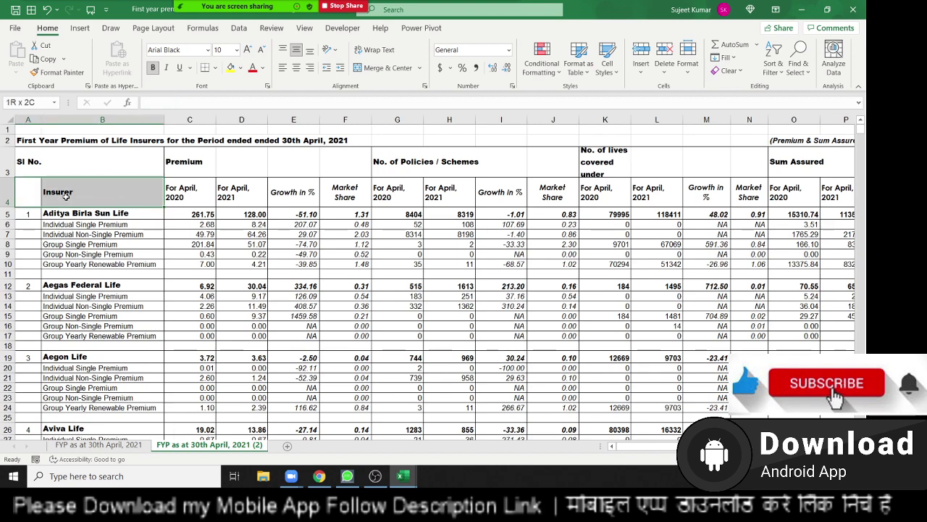
key(ctrl+0)
key(ctrl+shift+Down)
key(ctrl+shift+Down)
key(ctrl+shift+Down)
key(ctrl+shift+Down)
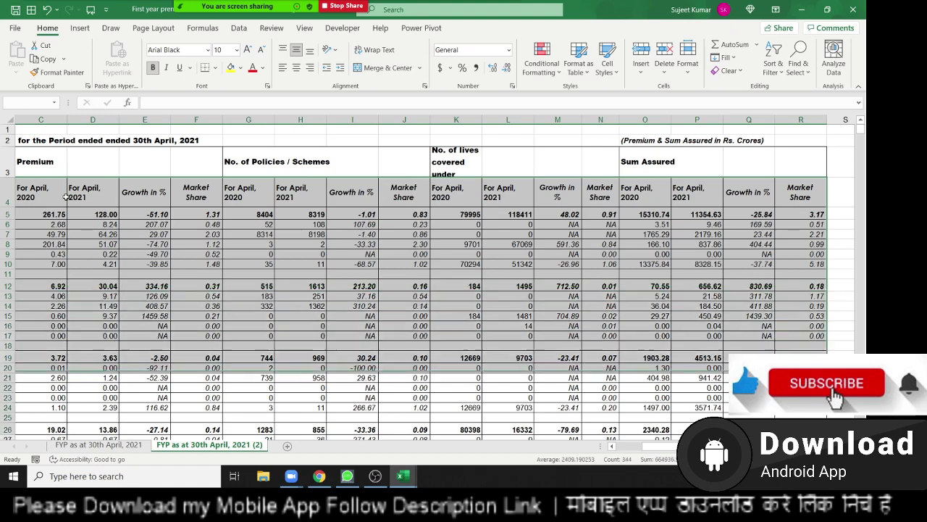
key(ctrl+shift+Down)
key(ctrl+shift+Down)
key(ctrl+shift+Down)
key(ctrl+shift+Down)
key(ctrl+shift+Down)
key(ctrl+shift+Down)
key(ctrl+shift+Down)
key(ctrl+shift+Down)
key(ctrl+shift+Down)
key(ctrl+shift+Up)
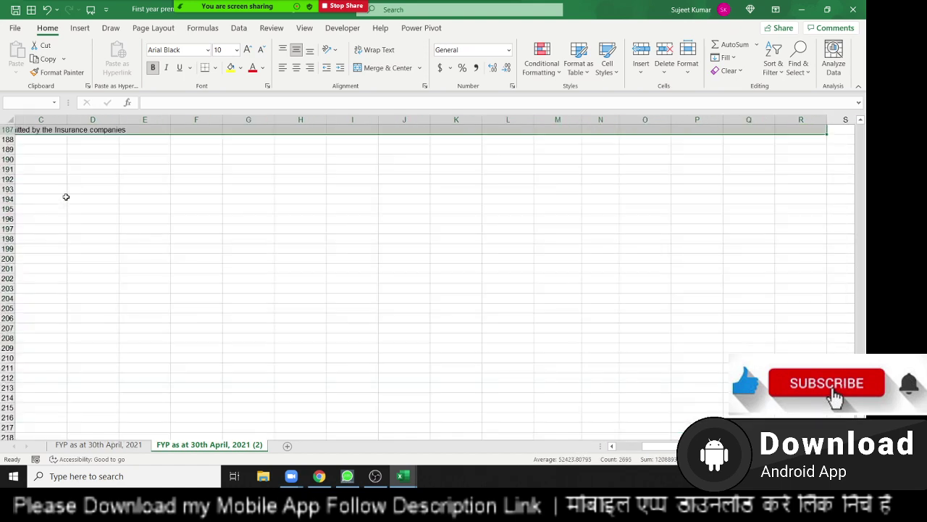
scroll(60, 199, up, 2)
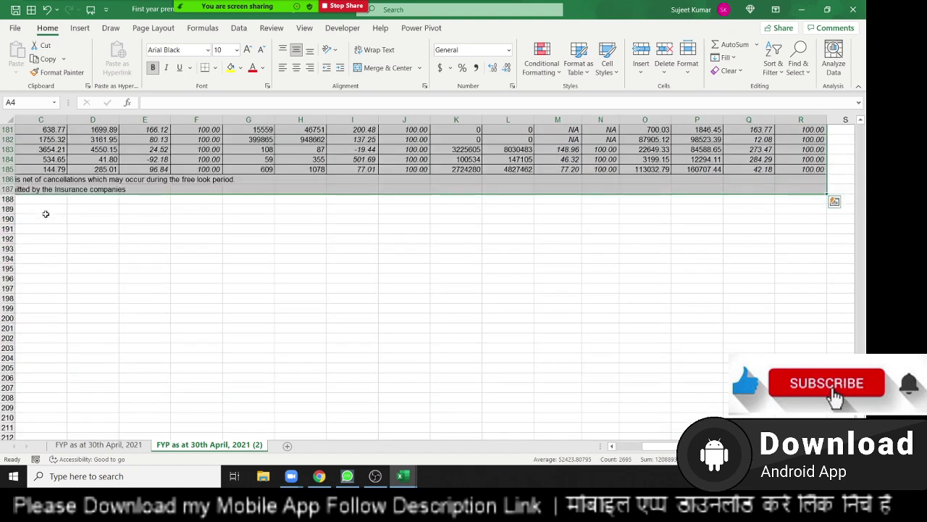
key(shift+Up)
key(shift+Up)
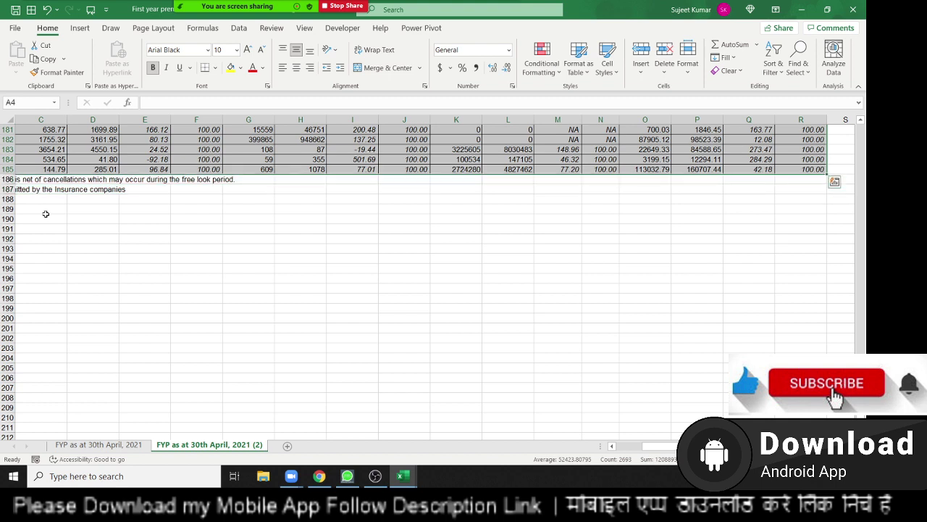
Turn on Filter for the selected table, then return to the top of the sheet
key(ctrl+q)
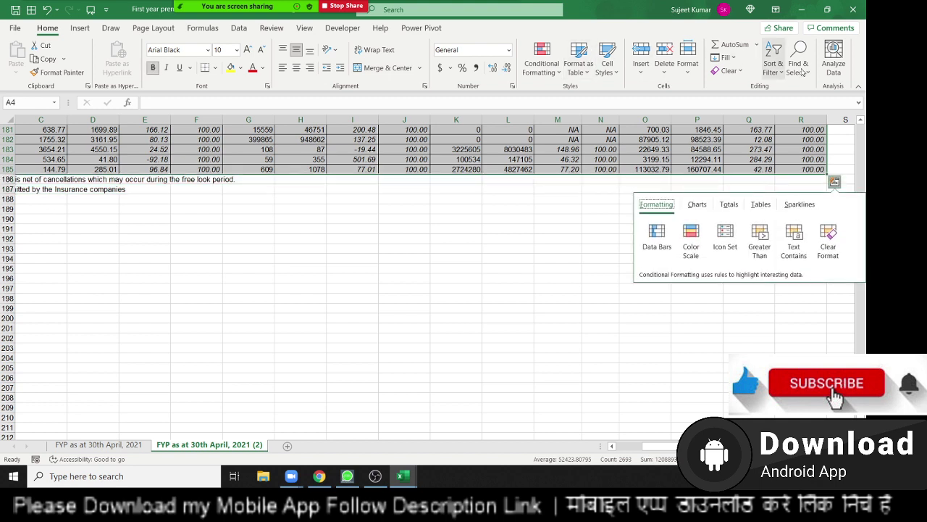
click(779, 75)
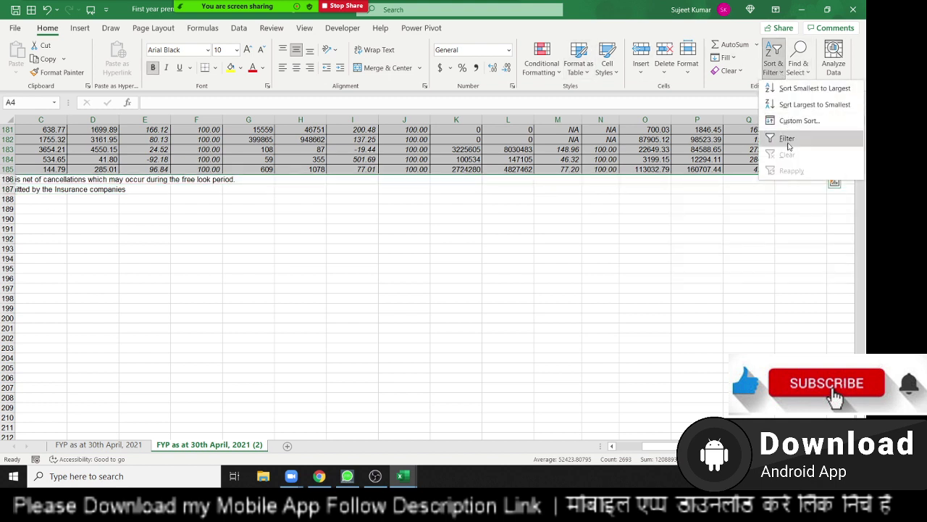
click(788, 144)
click(84, 148)
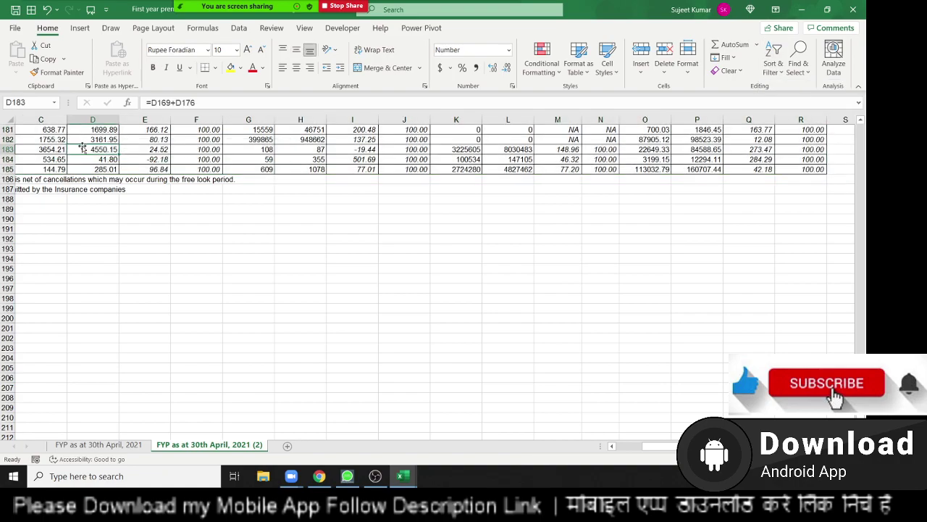
key(ctrl+Home)
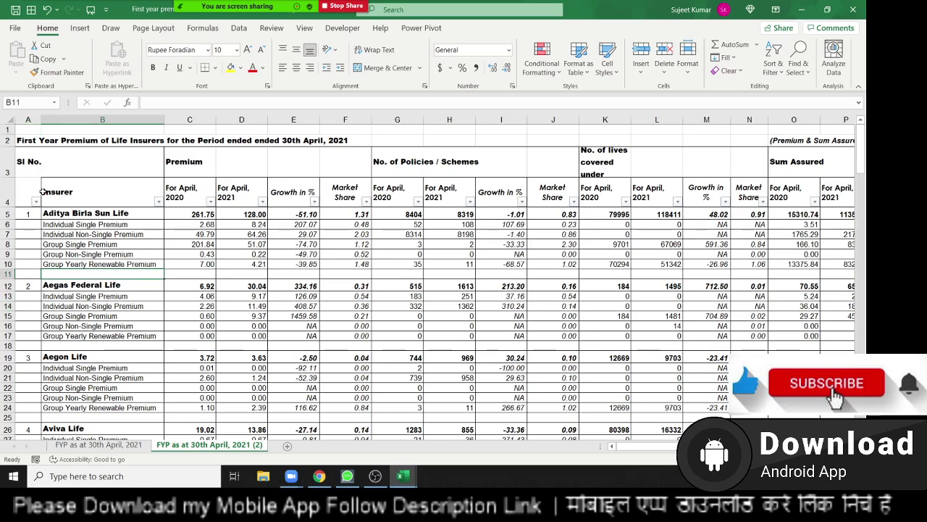
Open the Insurer column filter list and untick Select All
click(34, 210)
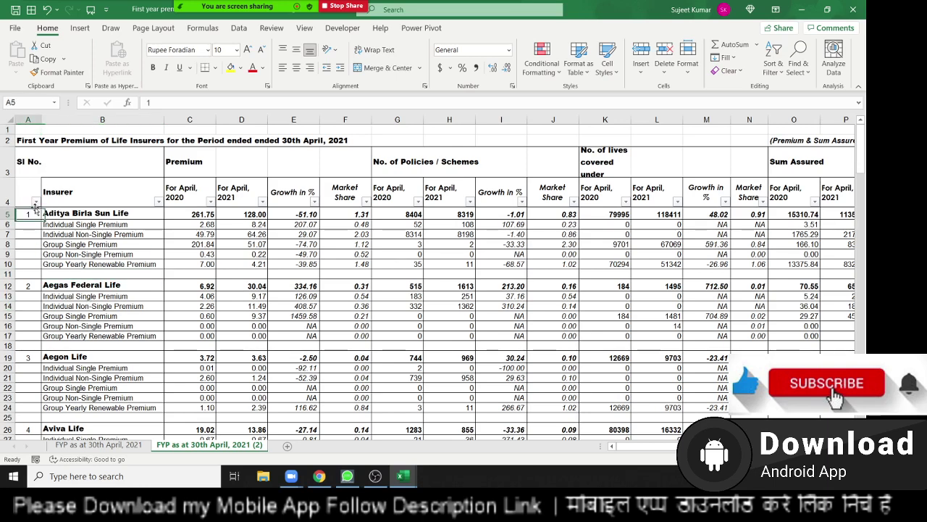
click(117, 235)
click(159, 202)
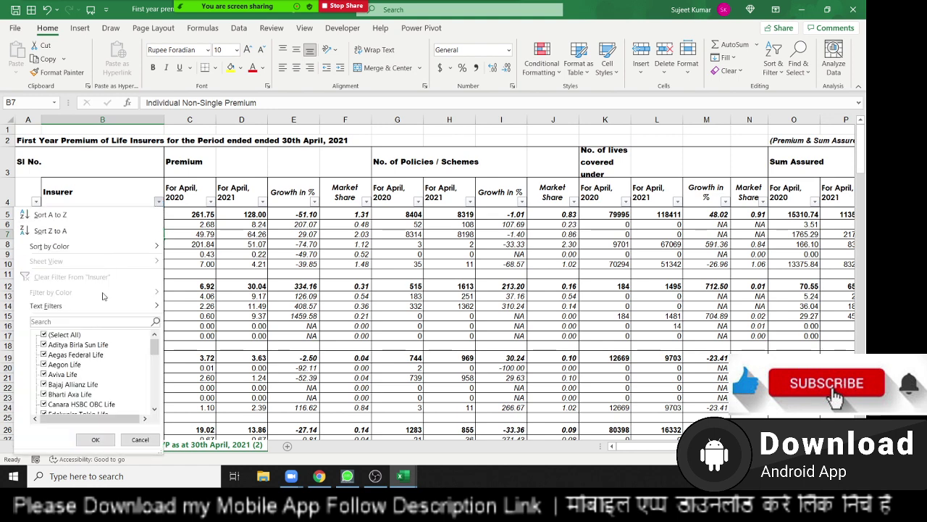
scroll(81, 371, down, 5)
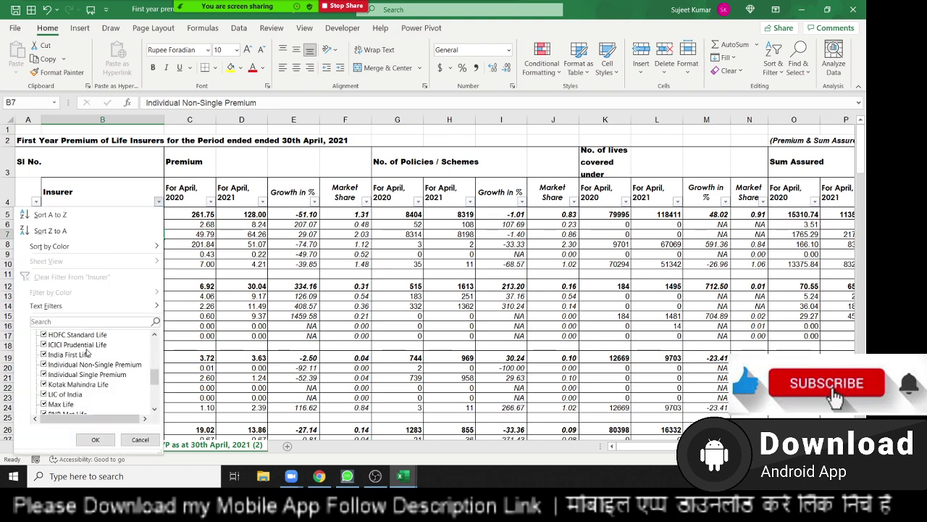
scroll(87, 367, down, 4)
scroll(86, 384, up, 3)
scroll(87, 384, up, 3)
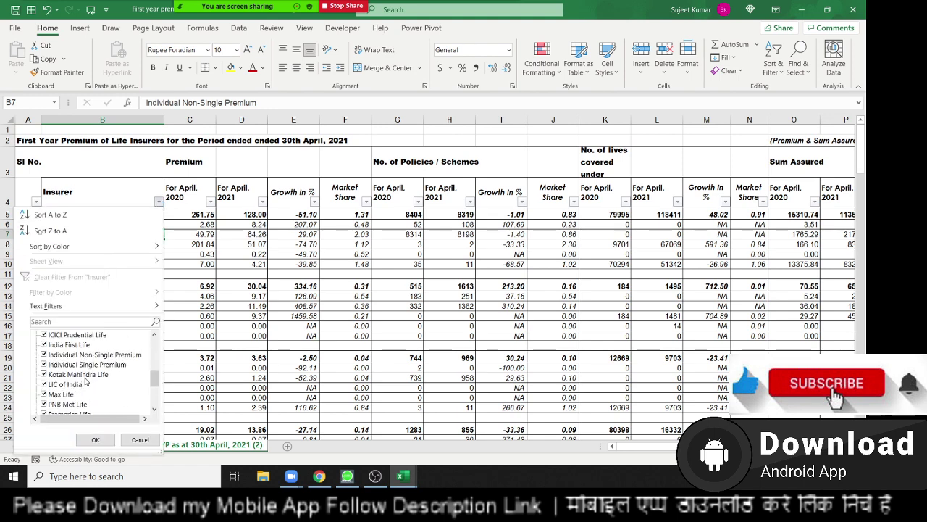
scroll(67, 358, up, 3)
click(49, 335)
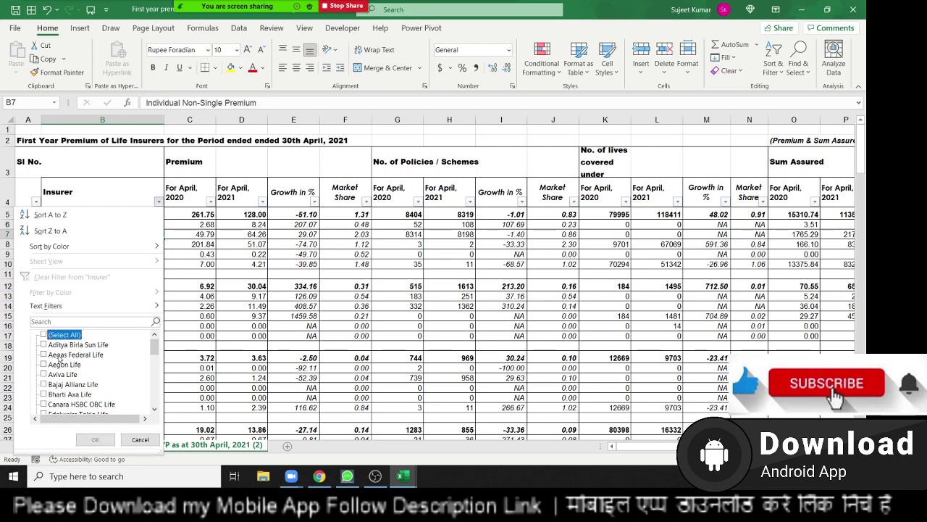
Tick Grand Total, Group Single Premium and Group Yearly Renewable Premium, then apply the filter
scroll(92, 377, down, 1)
scroll(92, 376, down, 1)
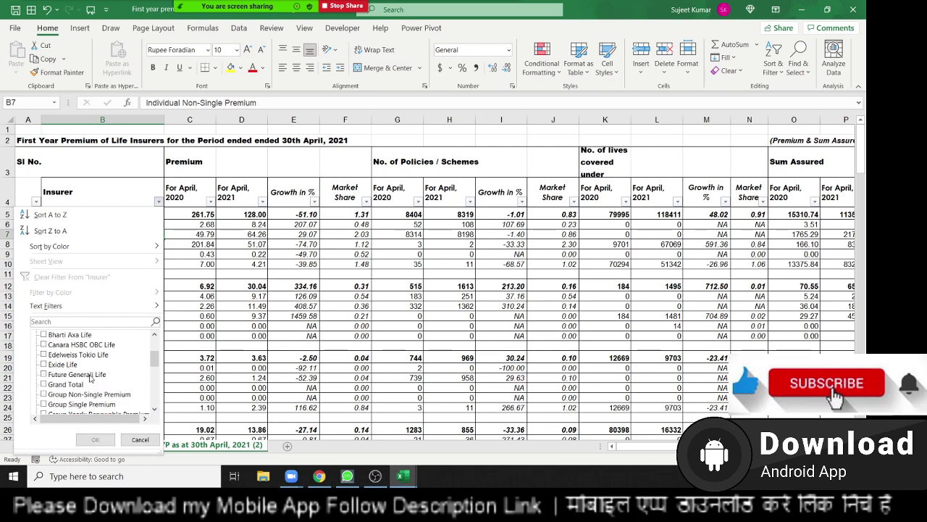
scroll(91, 380, up, 2)
scroll(79, 387, down, 1)
scroll(73, 394, down, 2)
click(69, 384)
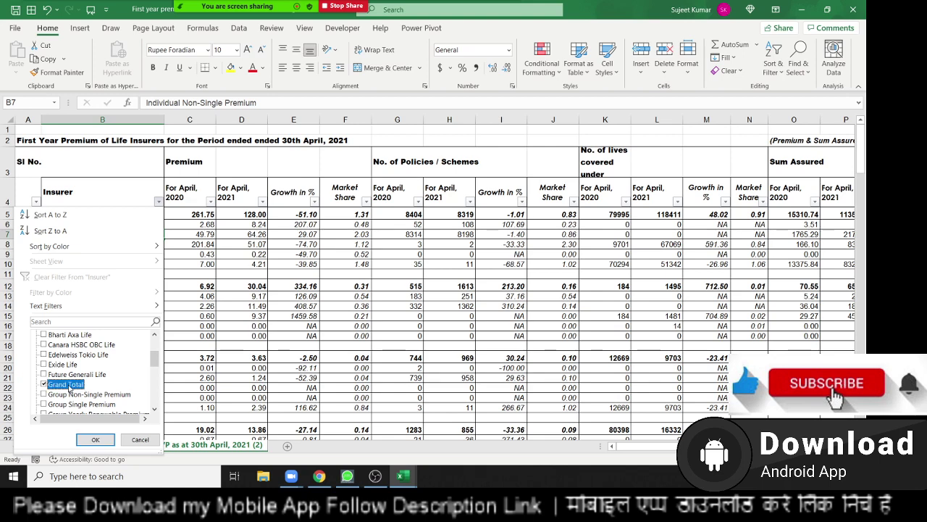
click(45, 384)
click(45, 384)
click(44, 404)
scroll(43, 403, down, 2)
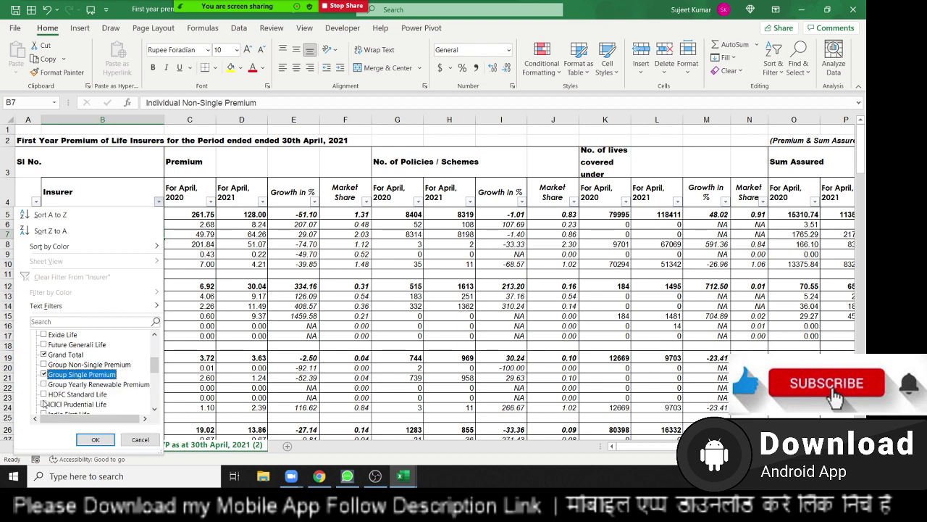
click(43, 384)
scroll(50, 391, down, 1)
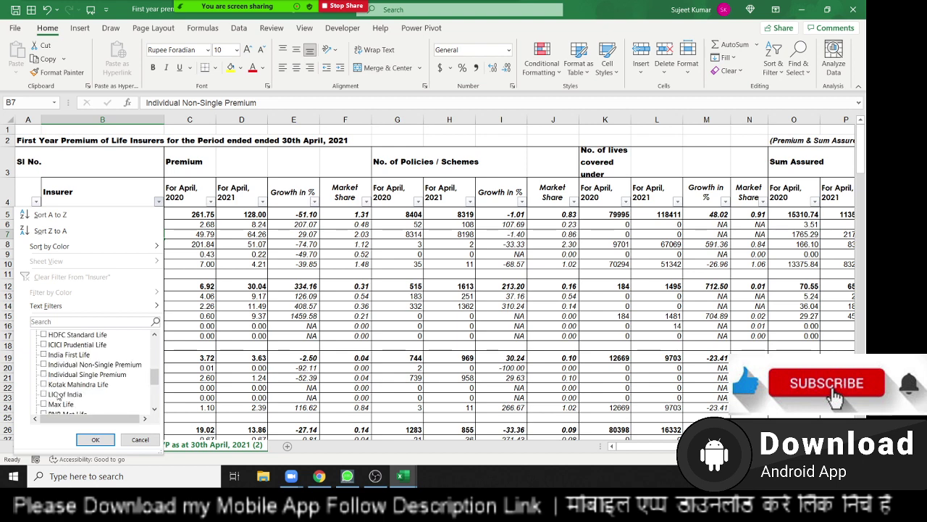
click(95, 439)
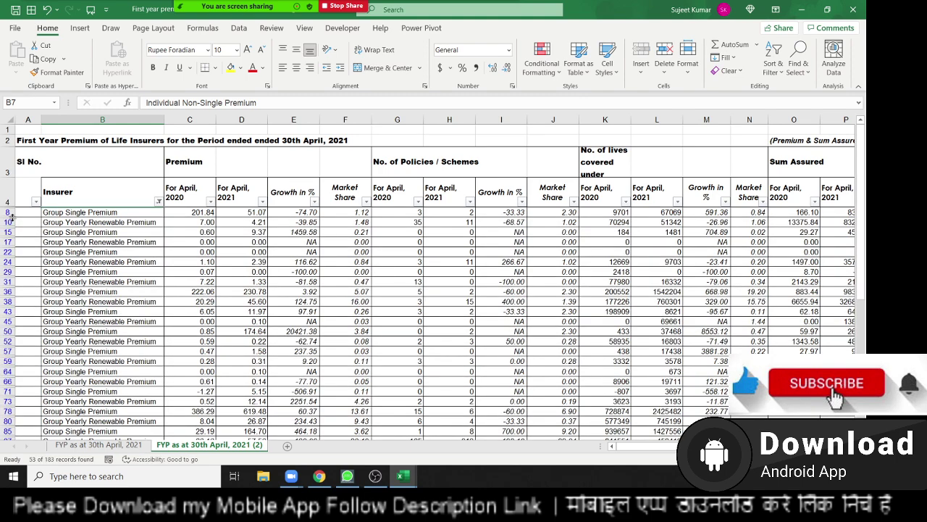
Select the visible filtered rows from row 8 down via Go To Special and delete them entirely
click(11, 213)
key(ctrl+shift+Down)
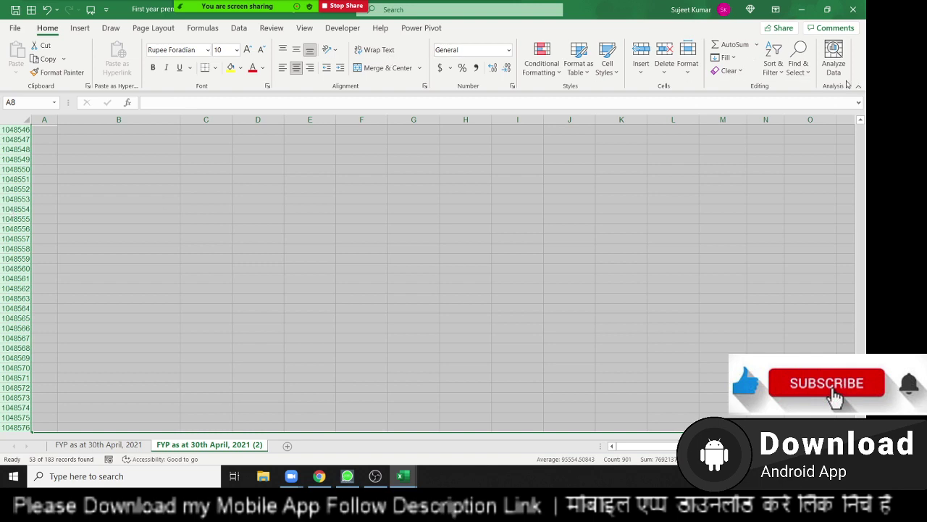
click(800, 73)
click(804, 138)
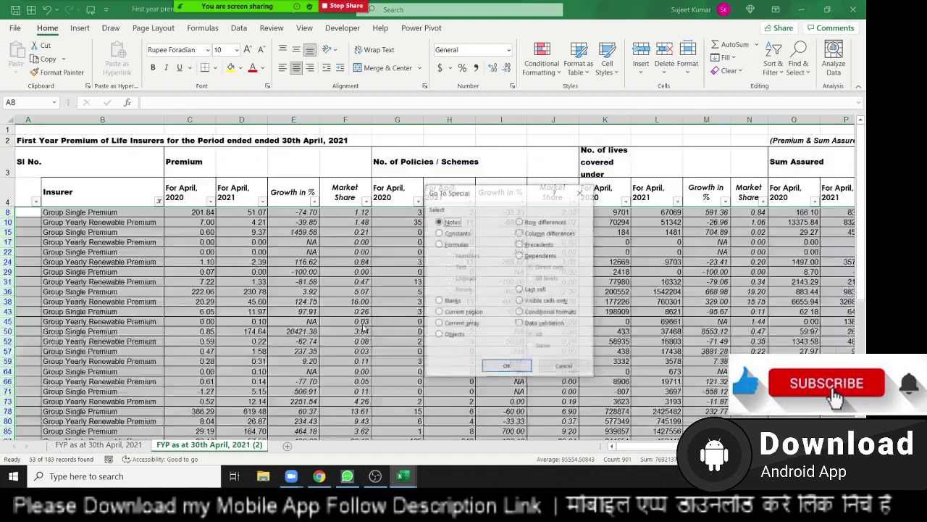
click(451, 301)
click(508, 366)
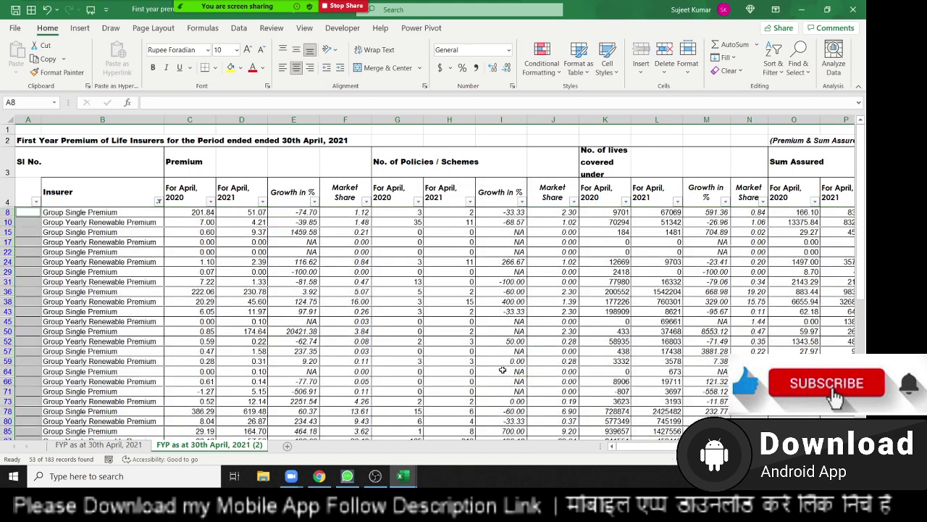
key(ctrl+minus)
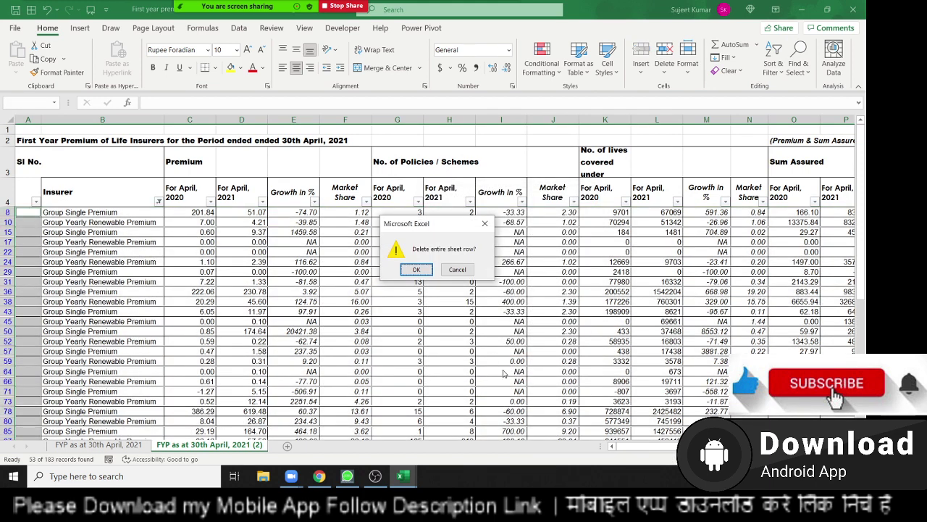
click(416, 269)
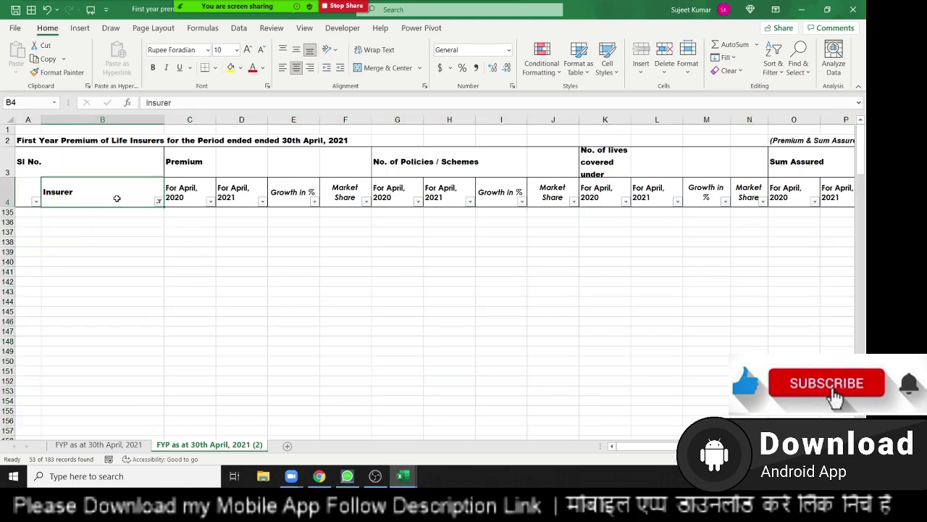
Clear the Insurer filter so all remaining rows show again
click(119, 197)
click(158, 201)
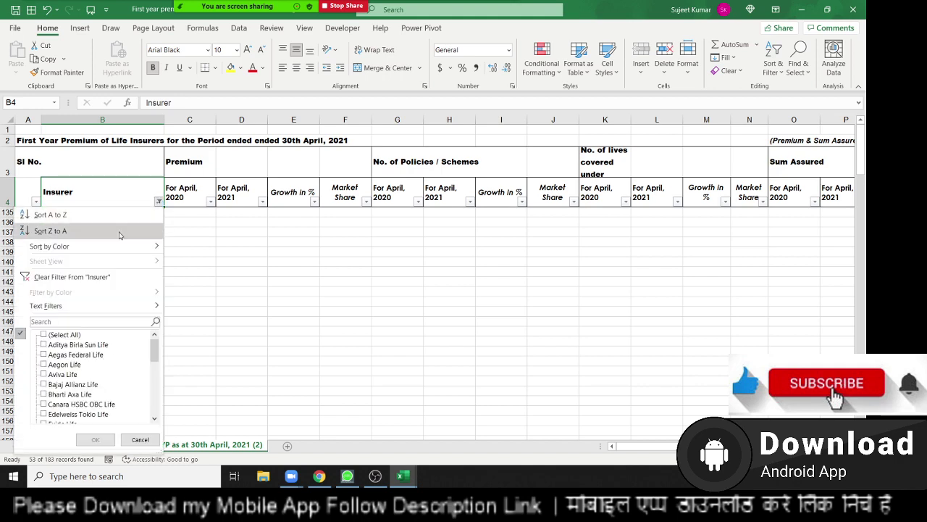
click(40, 279)
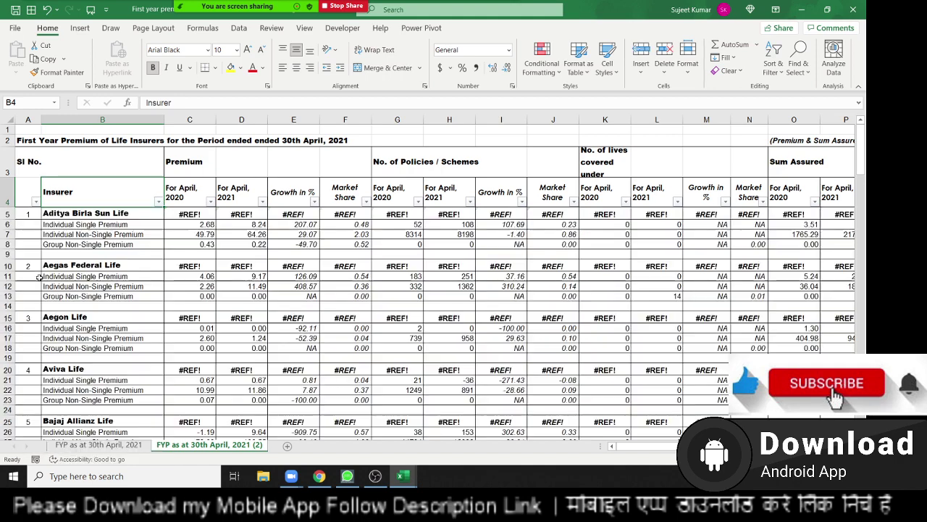
Copy 'Individual Single Premium' from B6 and filter the Insurer column to equal that text
click(93, 247)
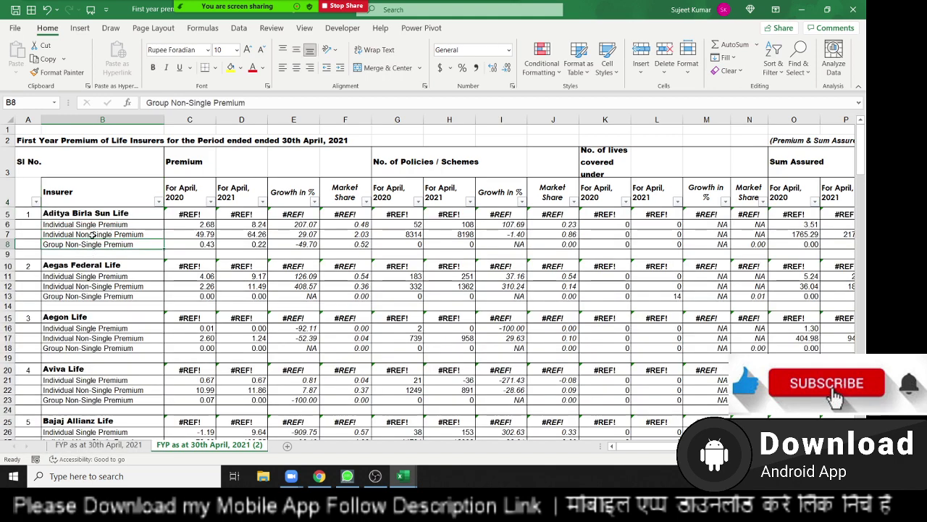
click(91, 226)
drag(245, 102, 155, 96)
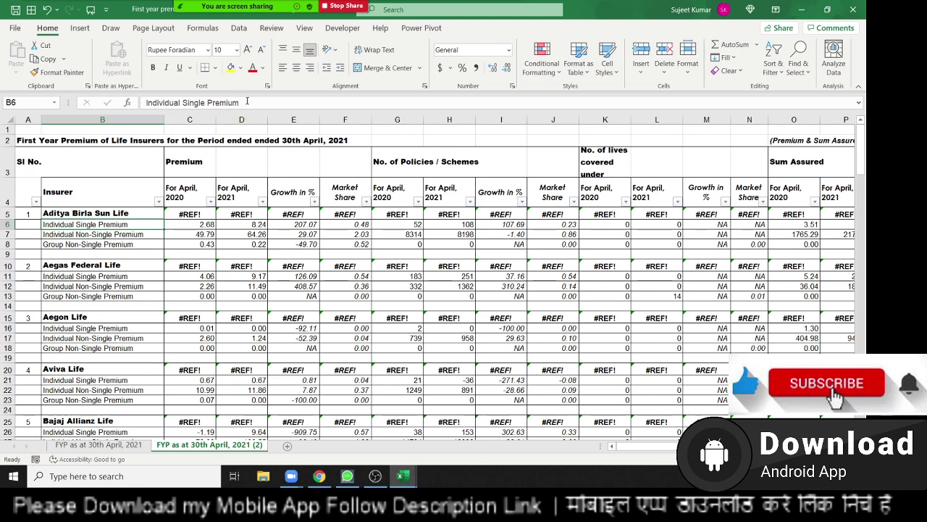
key(ctrl+c)
key(Escape)
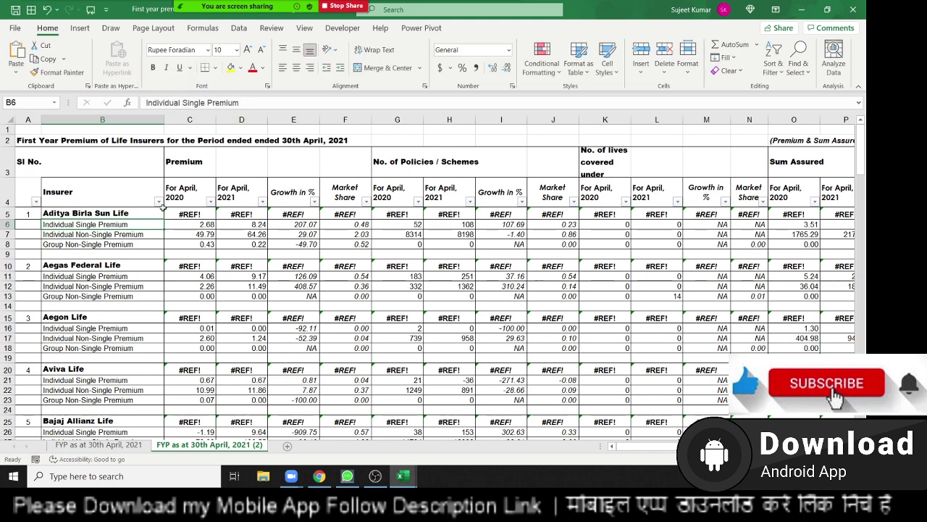
click(158, 203)
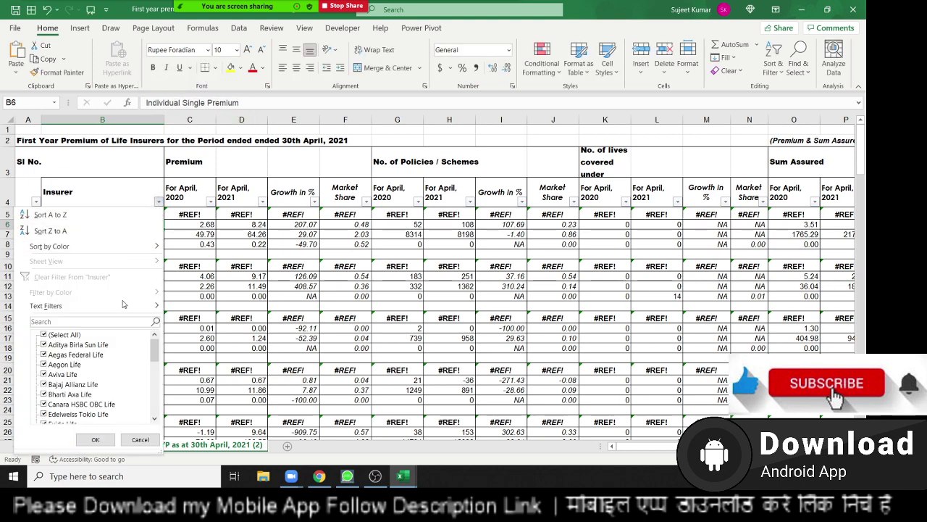
mouse_move(123, 310)
click(193, 309)
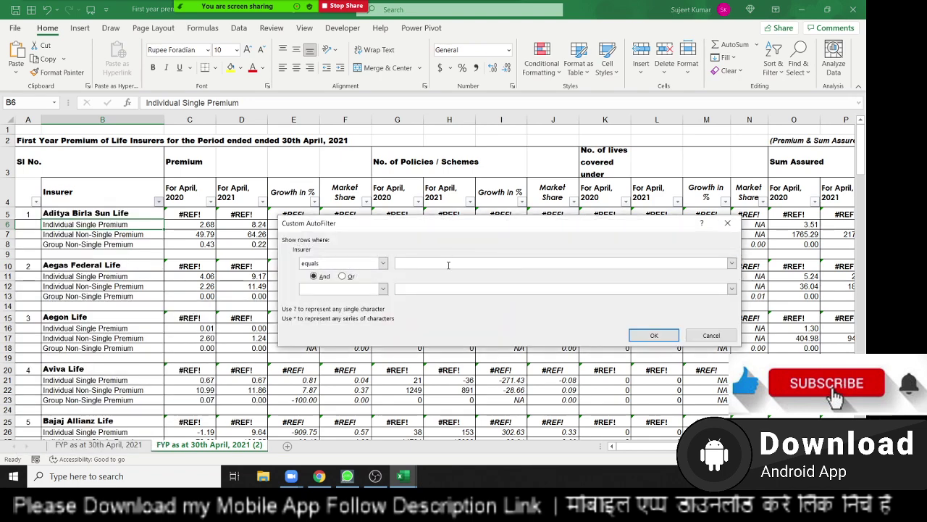
key(ctrl+v)
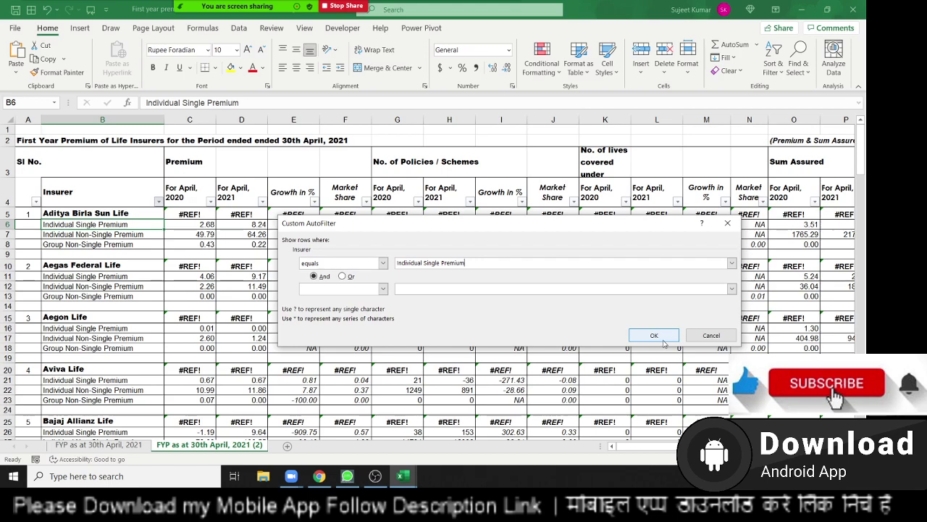
click(713, 336)
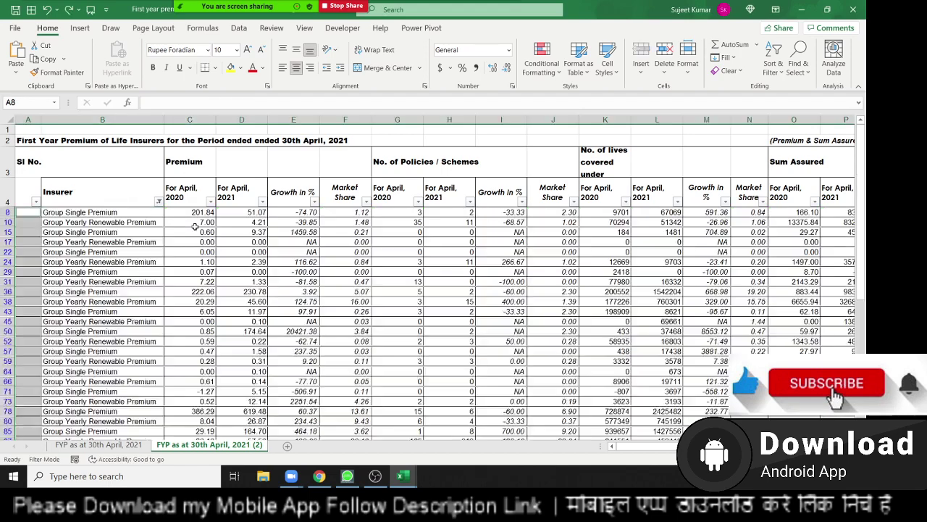
Undo the Group row deletion and check the C5 premium total formula
key(ctrl+z)
click(200, 216)
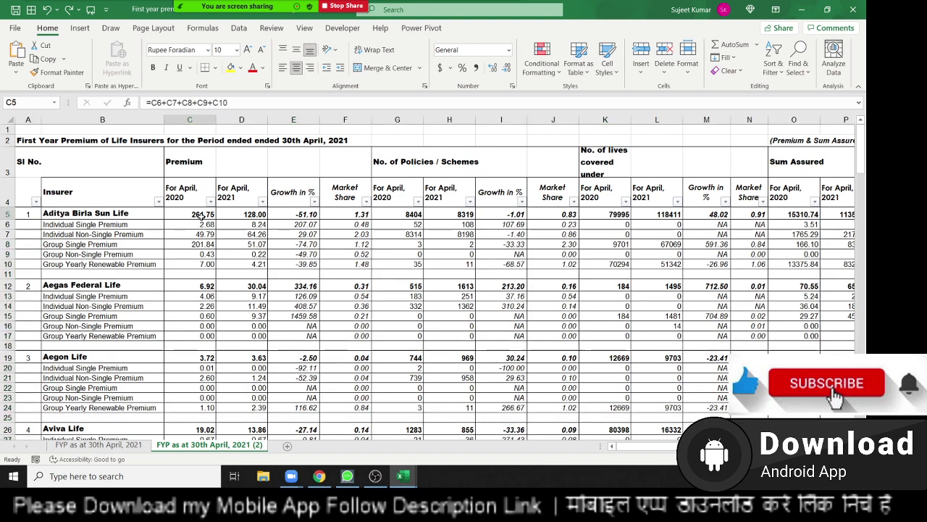
click(198, 102)
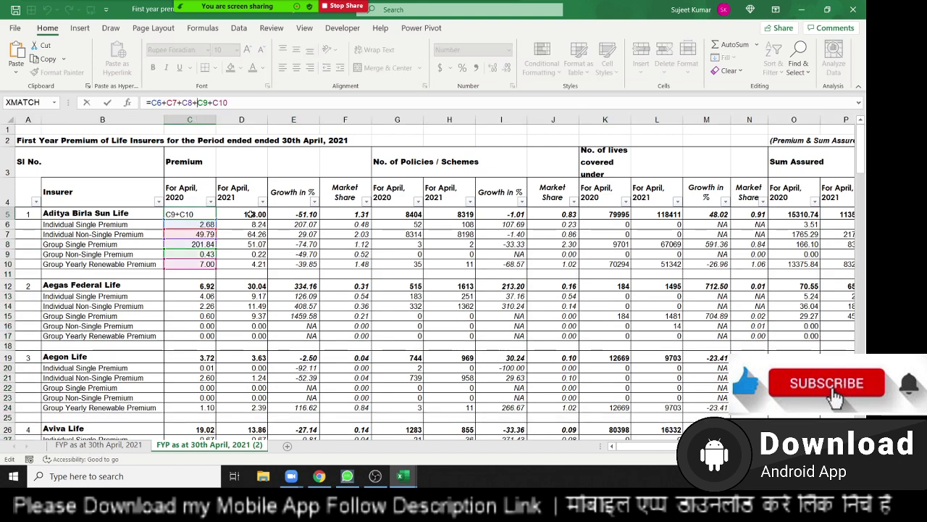
key(Escape)
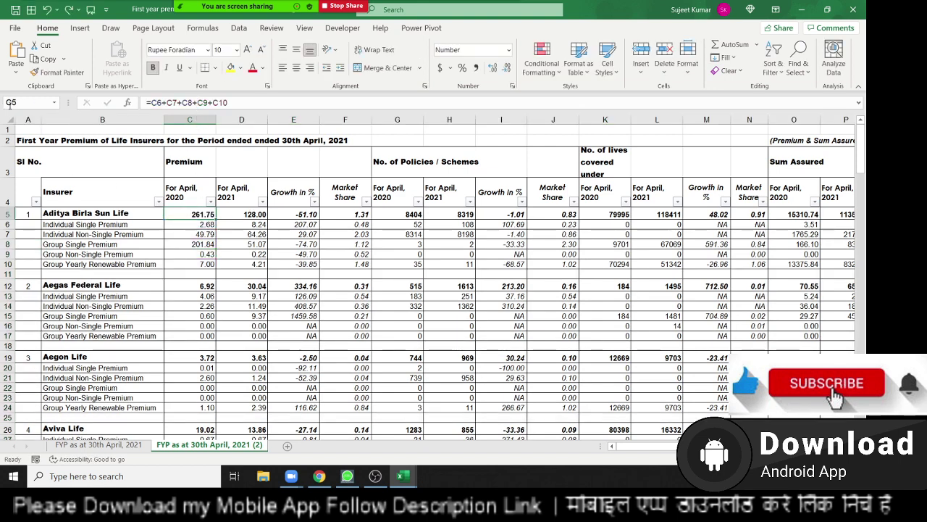
Copy the entire sheet and paste it back over itself as values
click(9, 119)
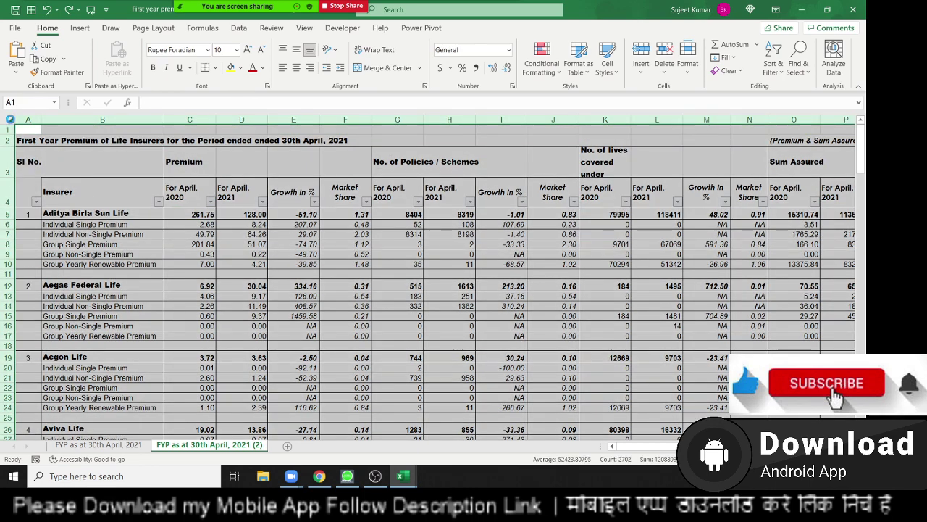
key(ctrl+c)
click(16, 71)
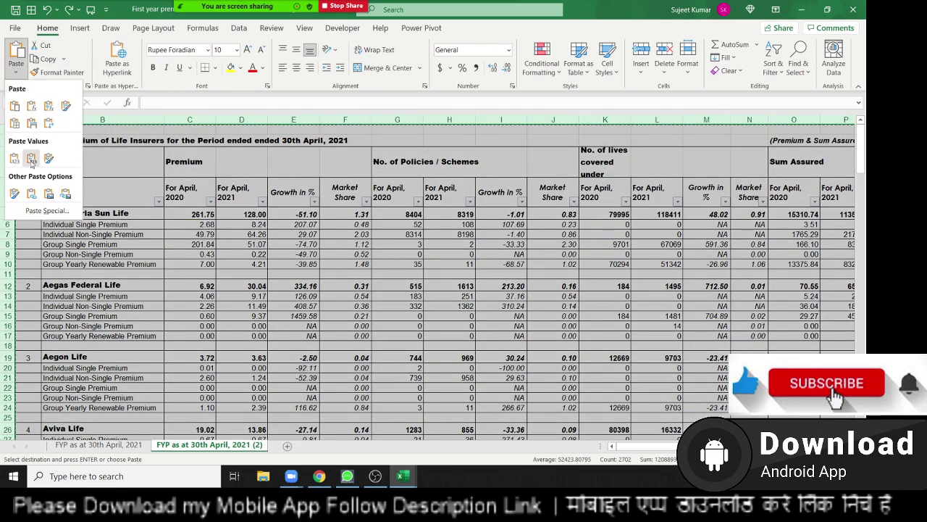
click(31, 160)
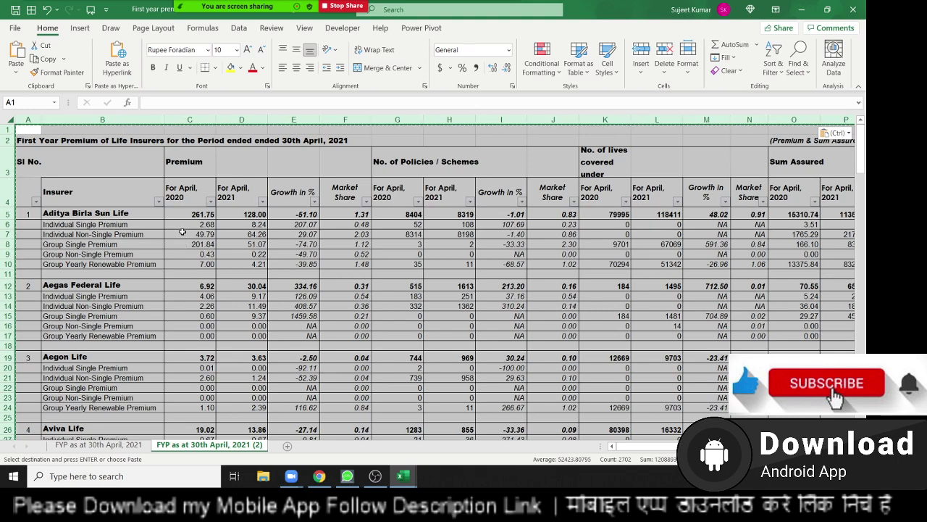
key(Escape)
click(114, 227)
Inspect the Individual Single Premium cell and Insurer filter options without changing anything
click(89, 202)
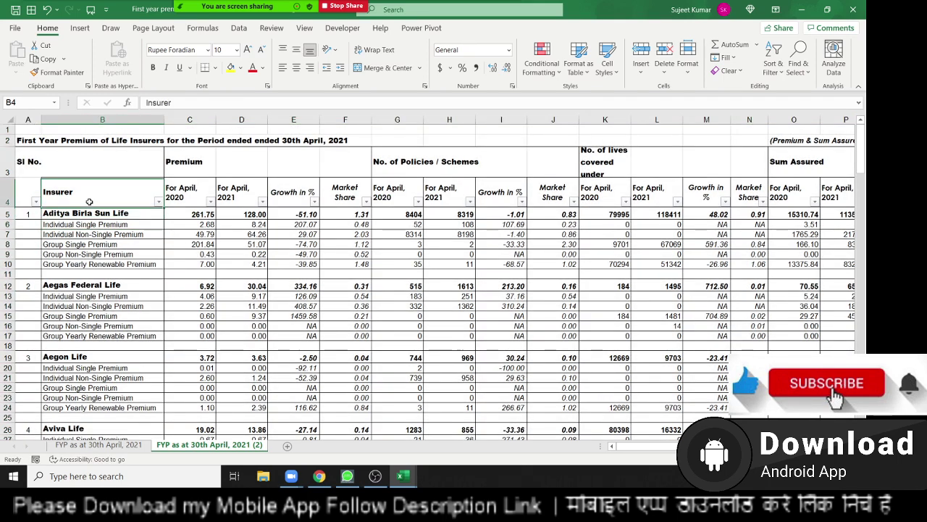
click(131, 224)
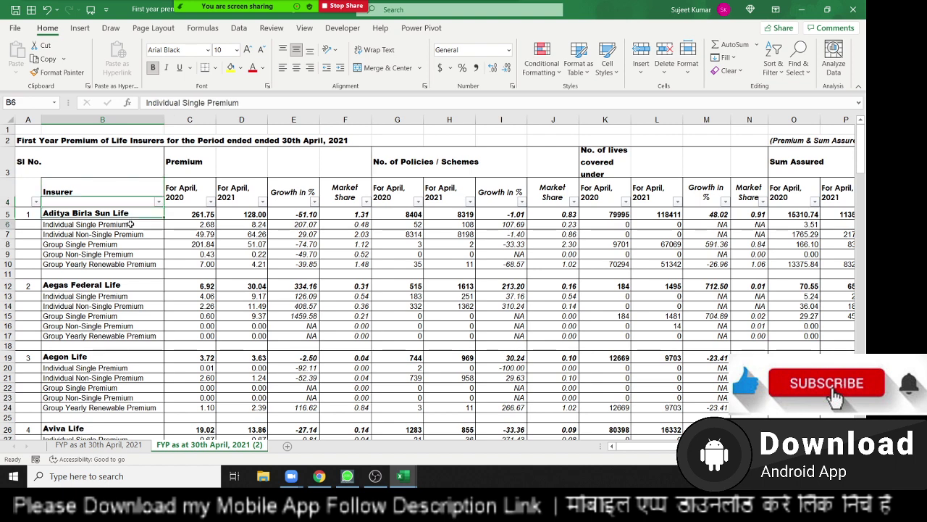
click(158, 203)
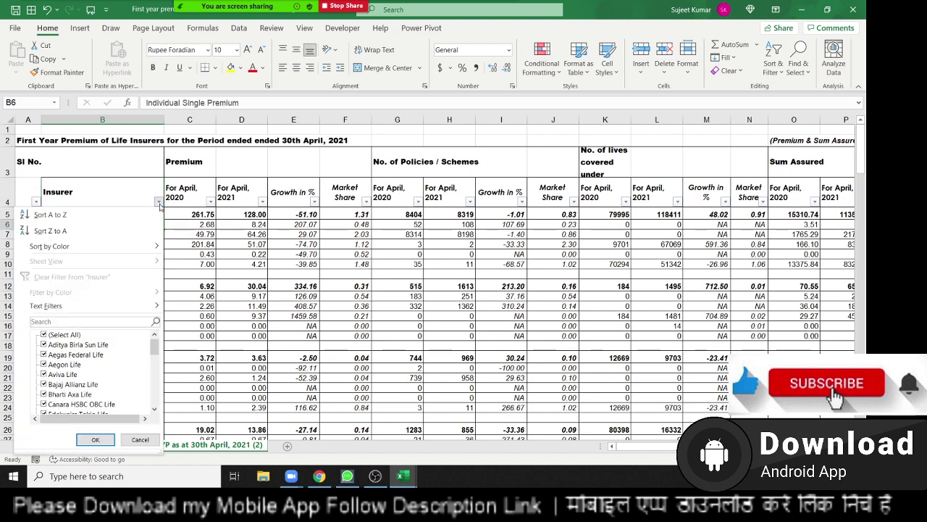
mouse_move(131, 306)
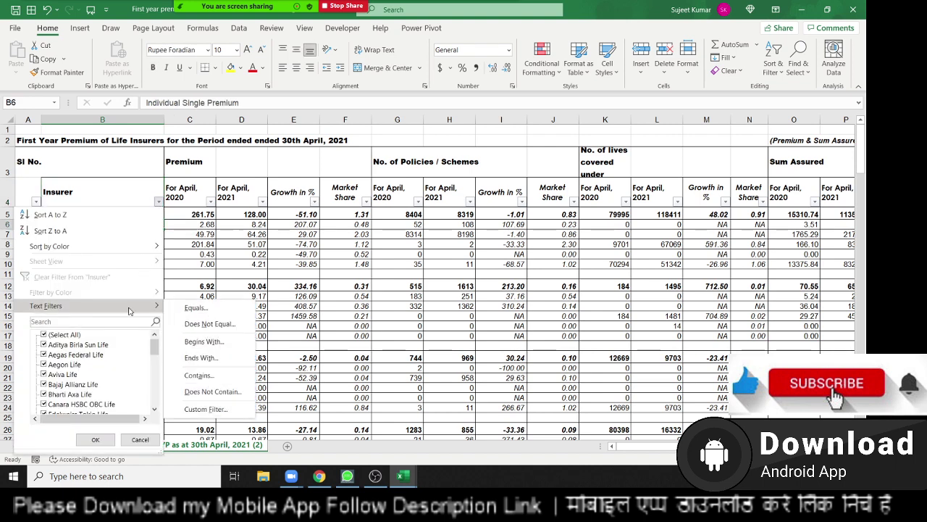
click(221, 237)
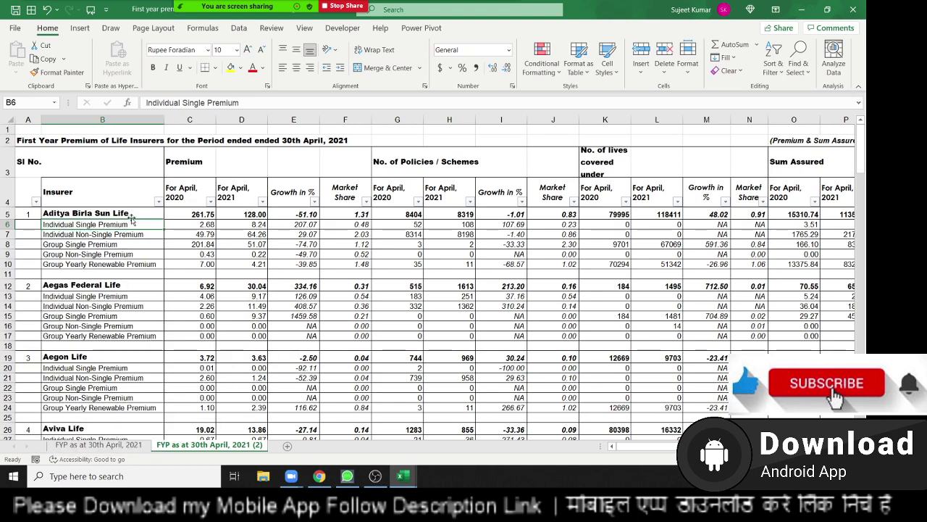
triple_click(170, 106)
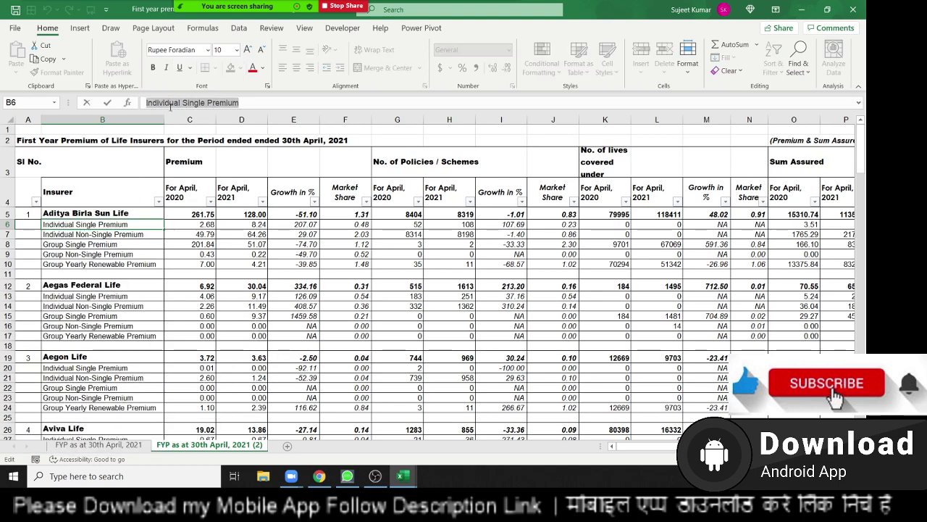
key(Escape)
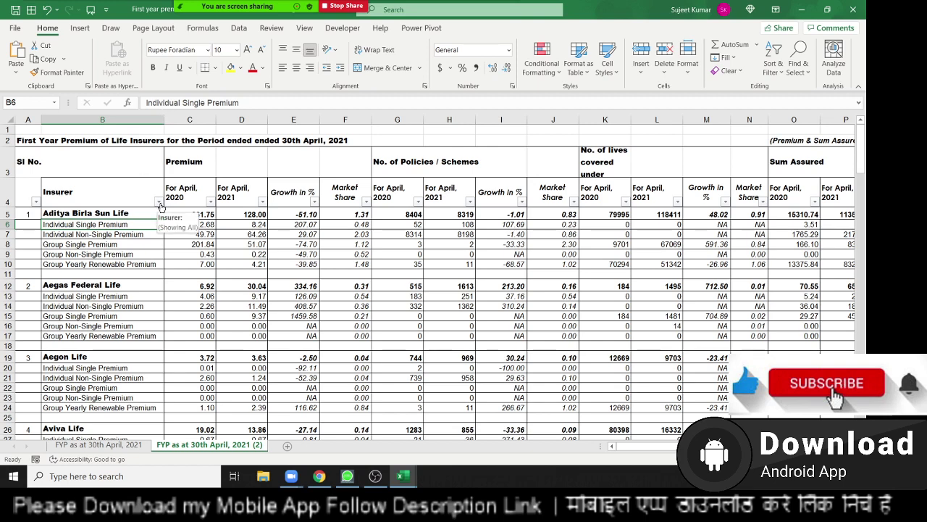
click(159, 202)
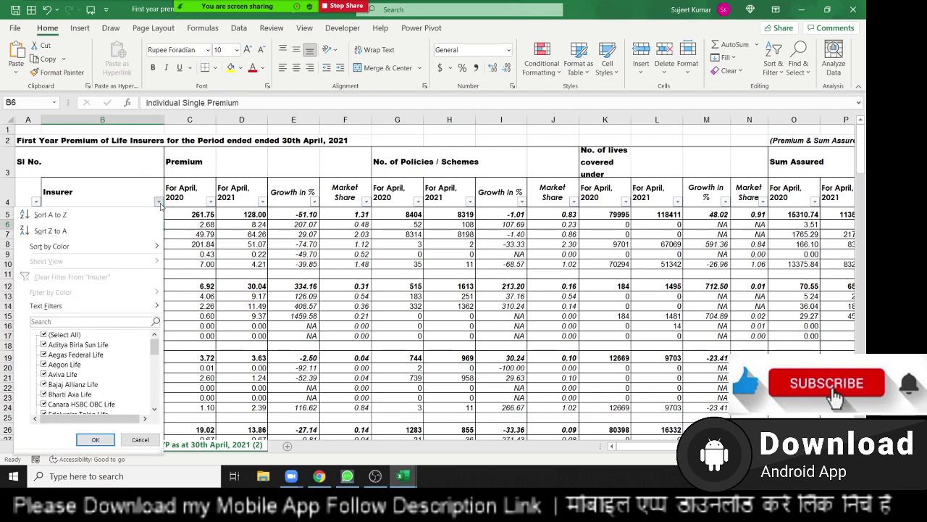
click(159, 202)
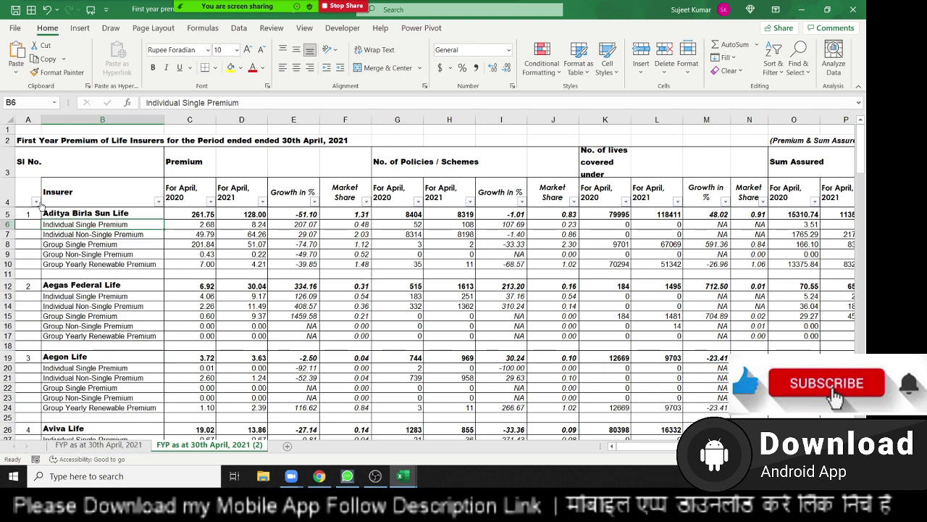
Filter the SI No. column to (Blanks) only, hiding the numbered insurer rows
click(36, 201)
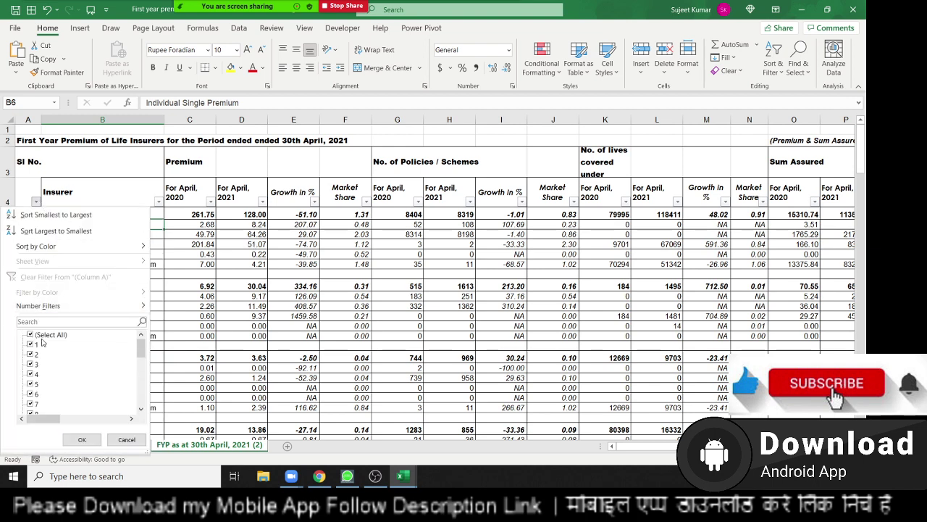
click(32, 336)
scroll(36, 338, down, 2)
scroll(37, 341, down, 2)
scroll(38, 373, down, 3)
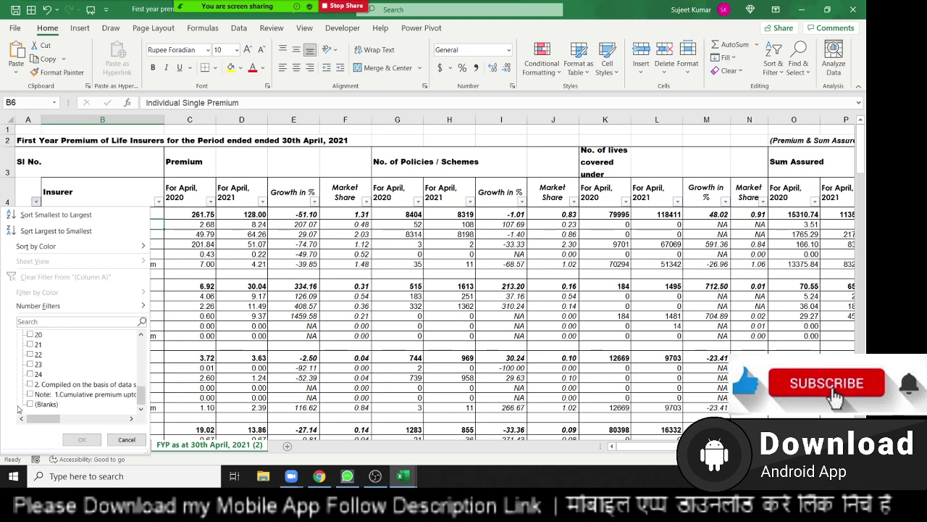
click(33, 405)
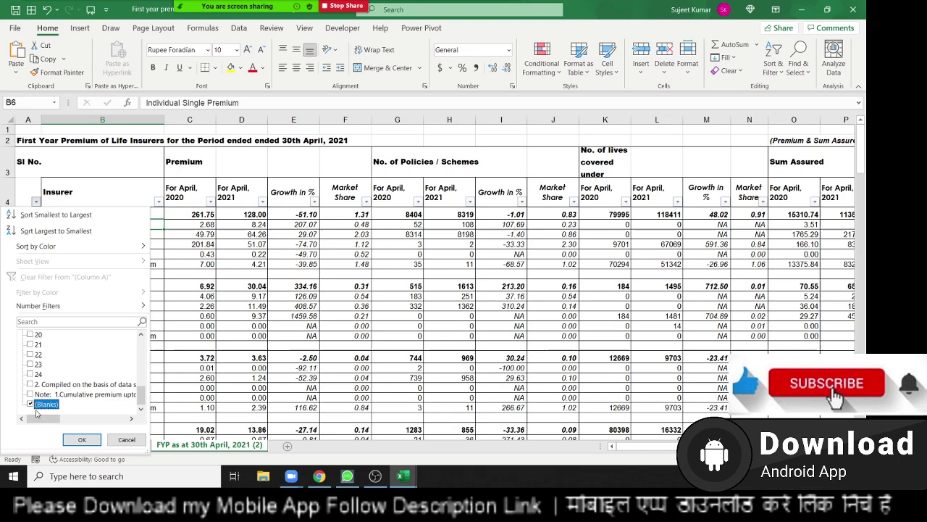
click(81, 439)
click(92, 220)
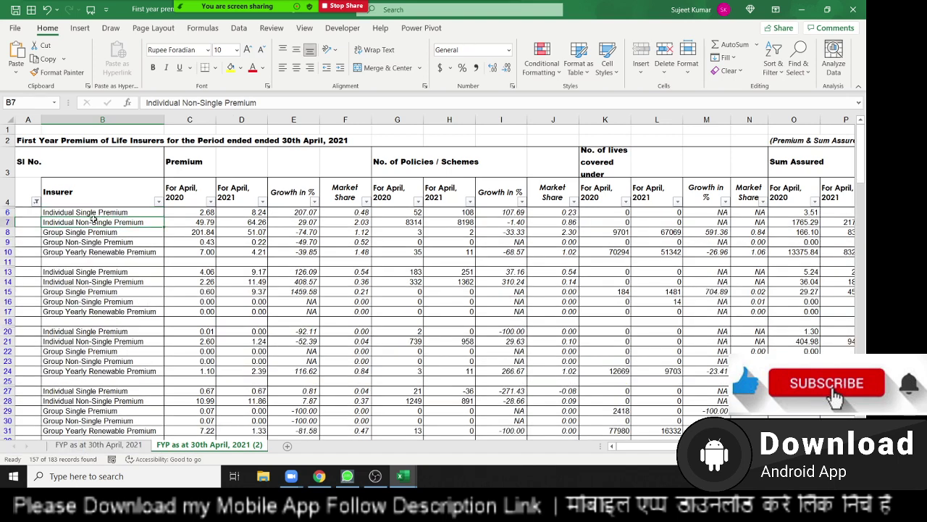
Add a Does Not Contain 'Individual Non-Single Premium' text filter to the Insurer column
triple_click(234, 102)
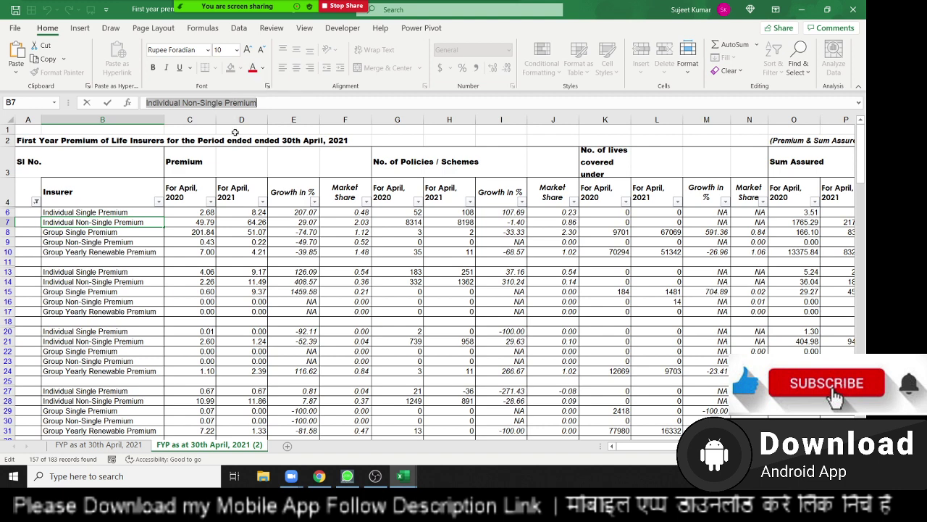
click(158, 201)
mouse_move(124, 313)
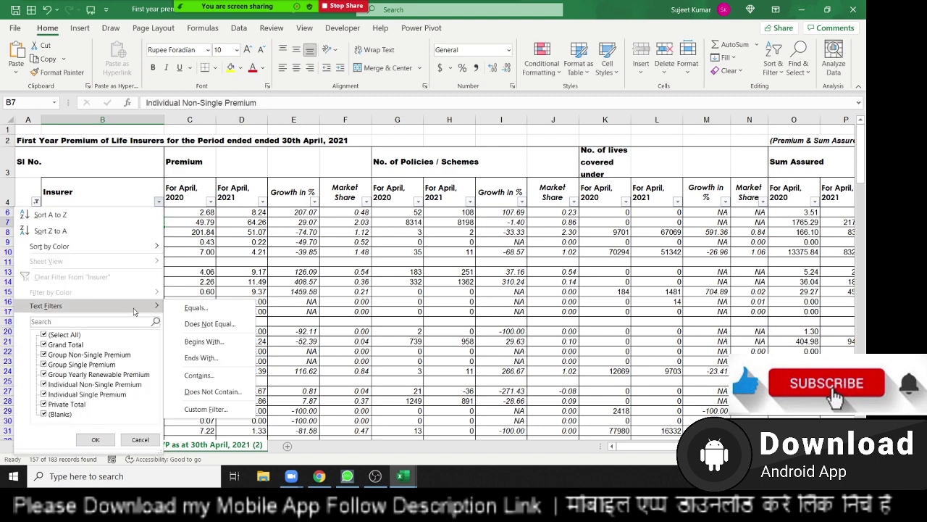
click(213, 391)
text(Individual Non-Single Premium)
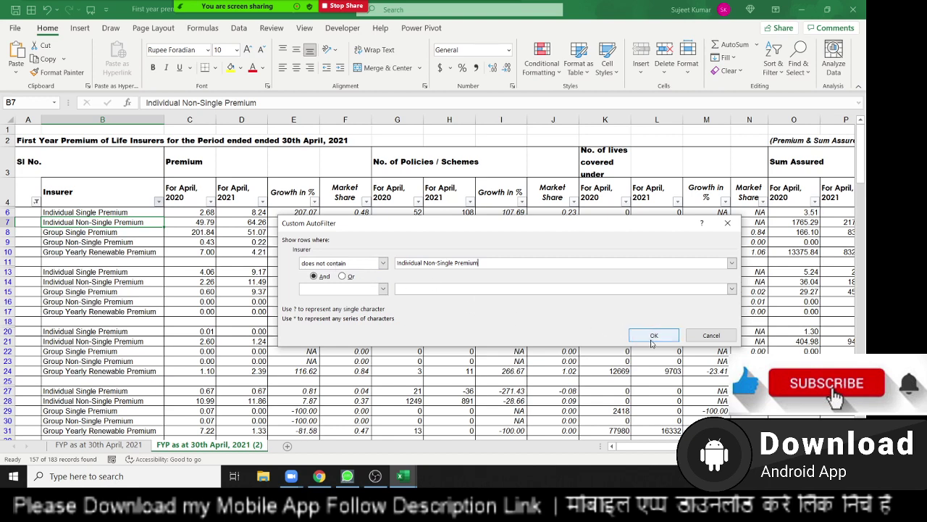
click(654, 338)
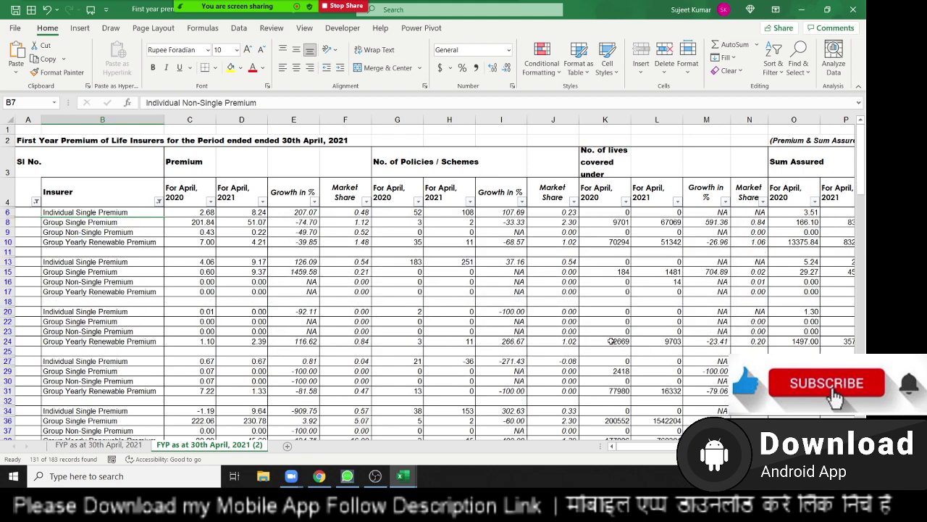
Select the table range from A6 across the row and down to the sheet's last row
click(76, 253)
click(57, 215)
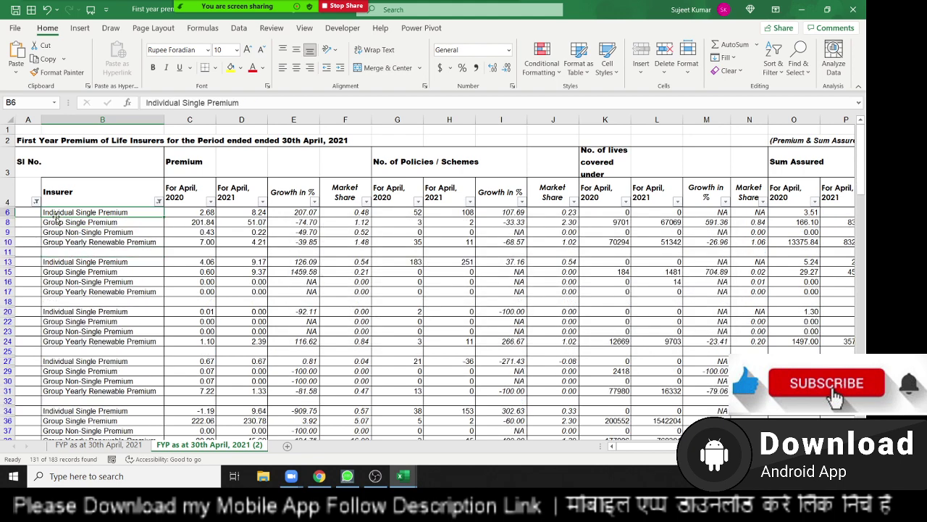
key(Left)
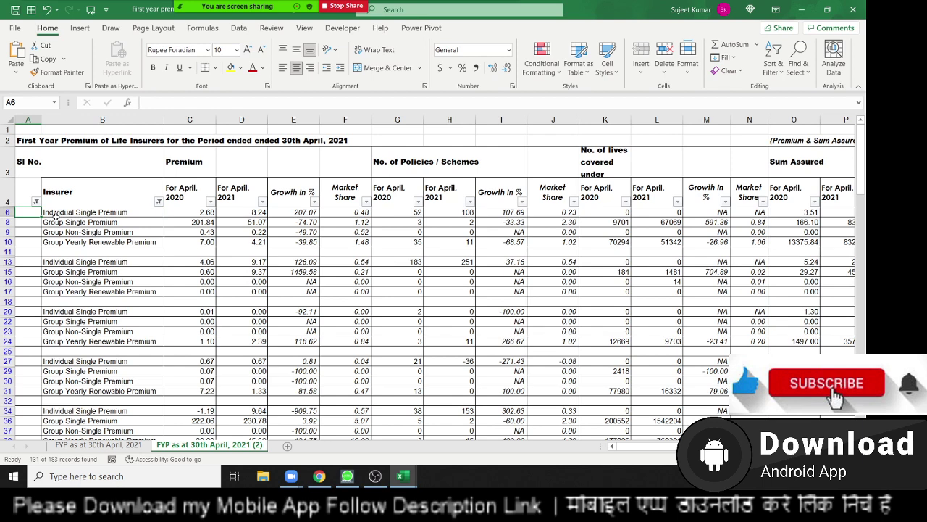
key(shift+Right)
key(shift+Left)
scroll(87, 253, down, 7)
scroll(116, 290, down, 8)
scroll(140, 319, down, 7)
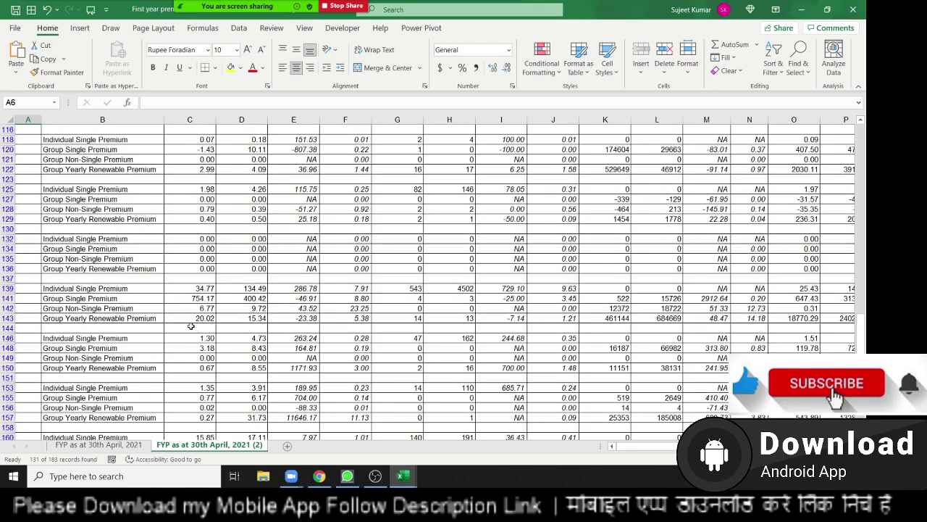
scroll(190, 326, up, 20)
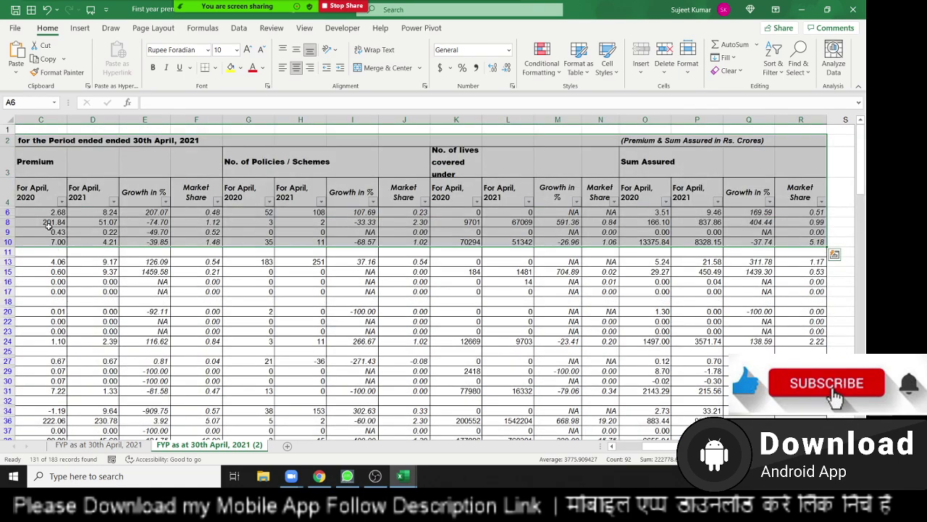
click(47, 223)
click(46, 213)
key(Home)
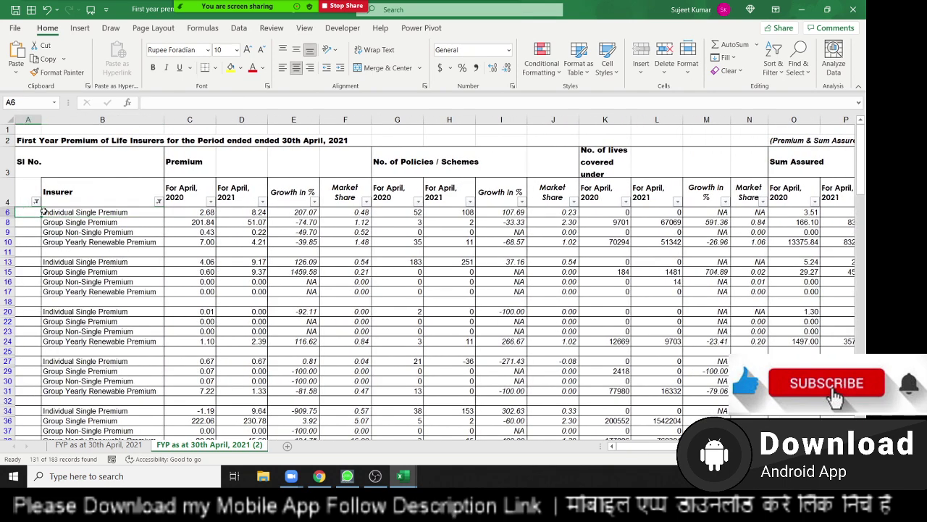
key(ctrl+shift+Right)
key(ctrl+shift+Right)
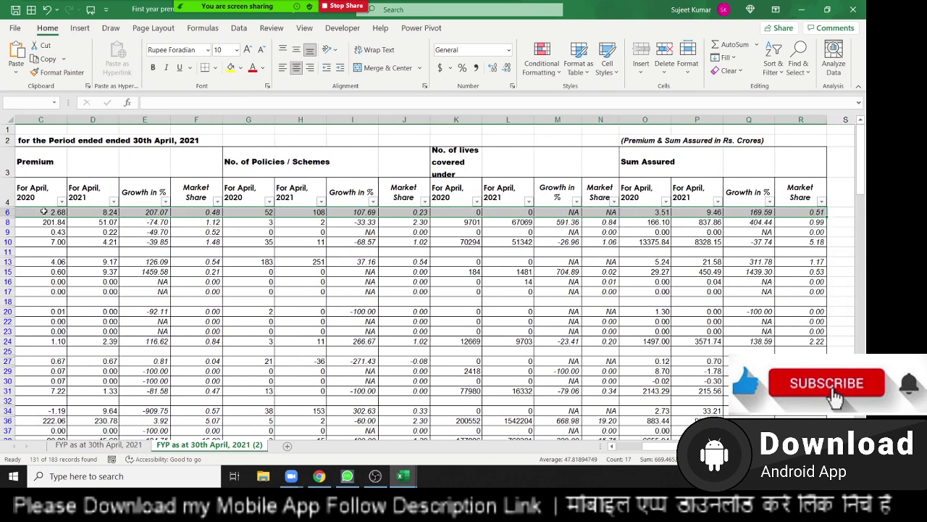
key(ctrl+shift+Down)
key(ctrl+shift+Up)
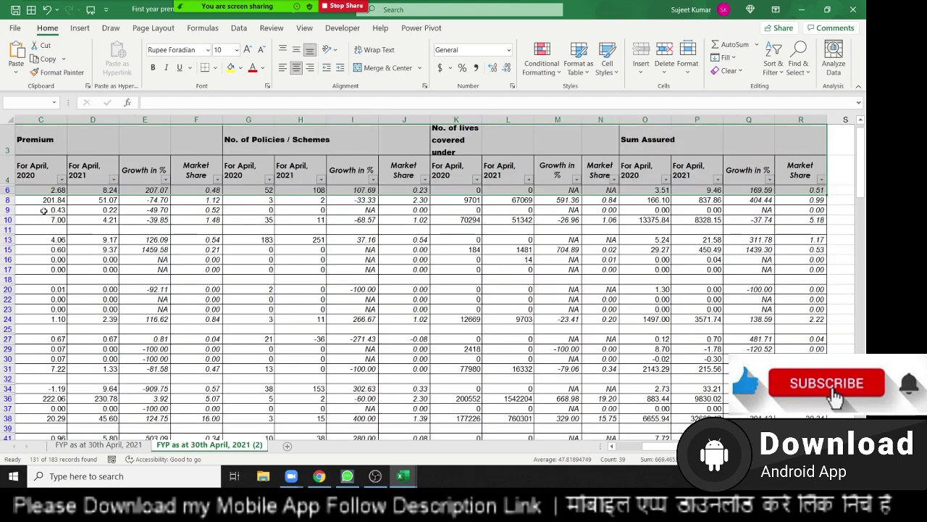
key(ctrl+shift+Down)
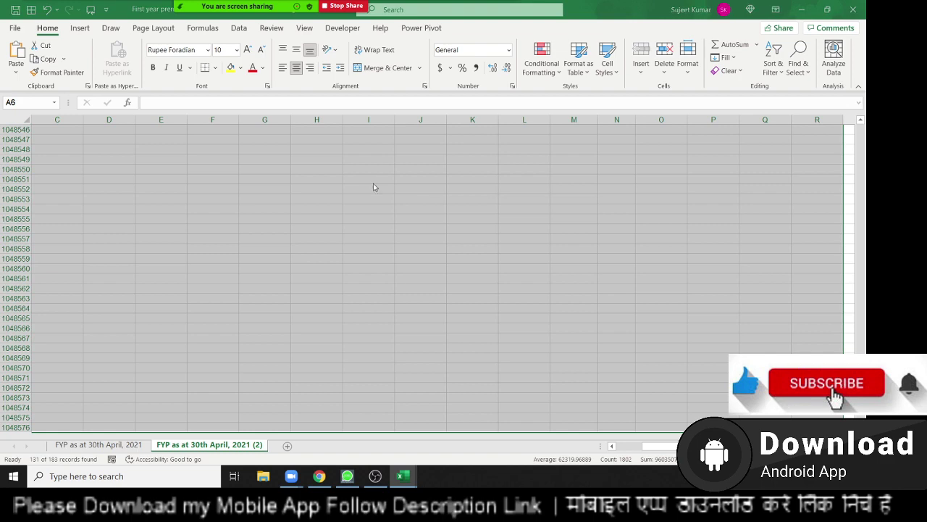
Select only the visible cells with Go To Special and delete their entire rows
key(ctrl+g)
click(439, 348)
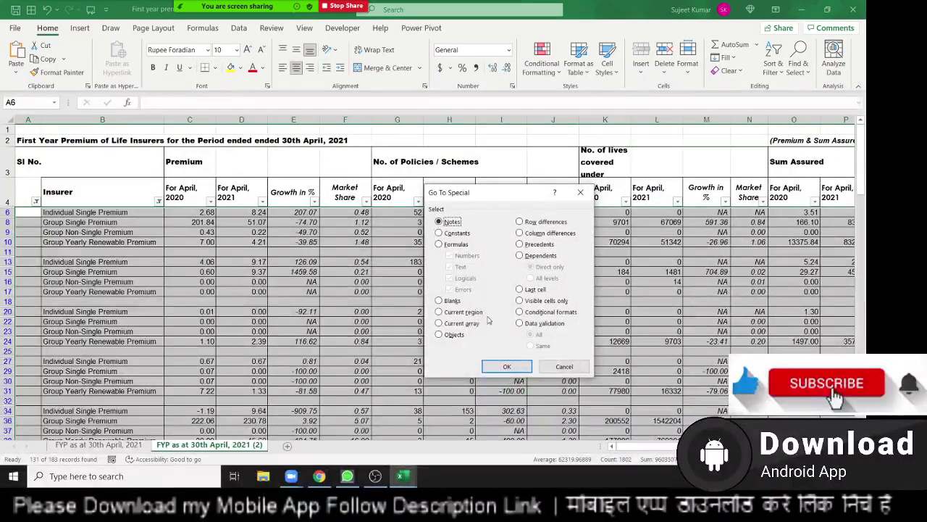
click(527, 303)
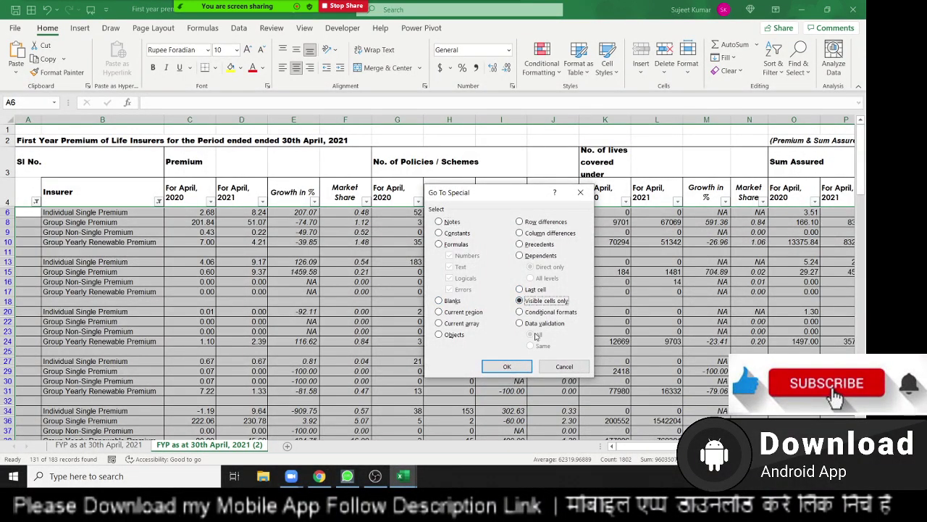
click(515, 366)
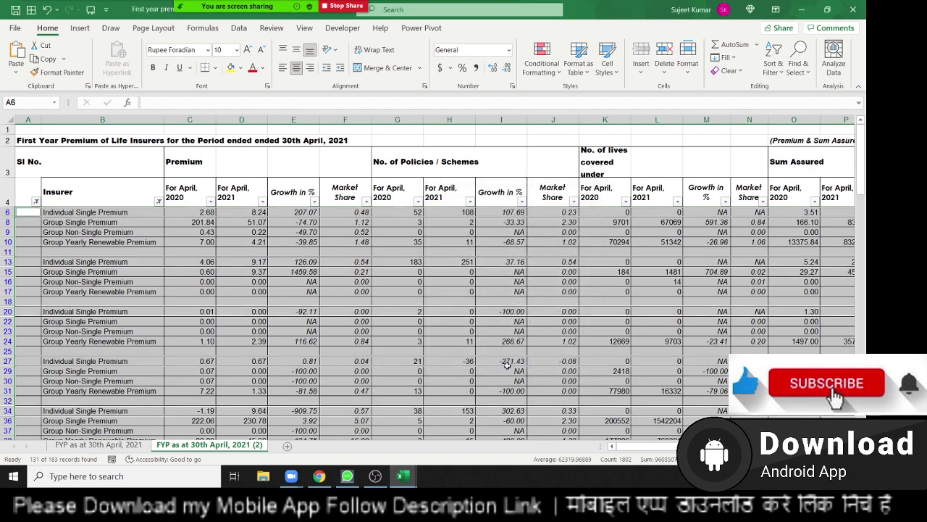
key(ctrl+minus)
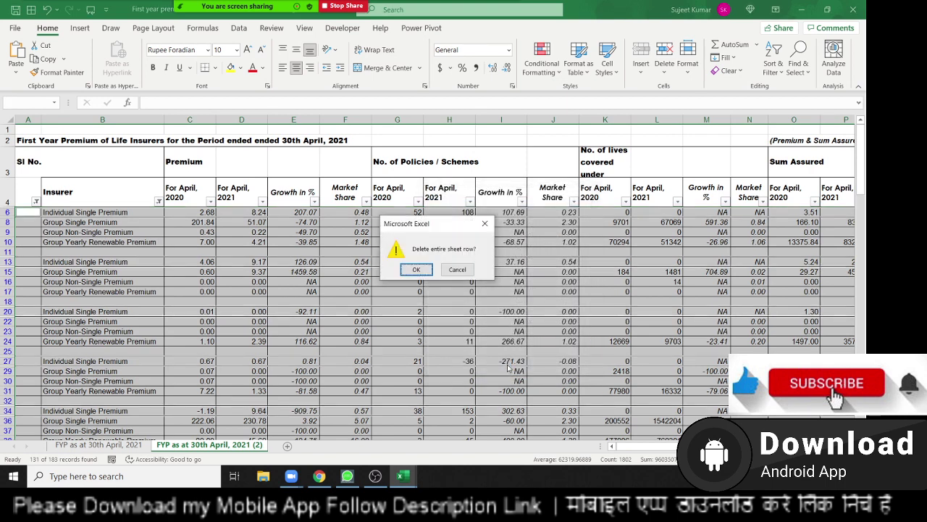
click(417, 274)
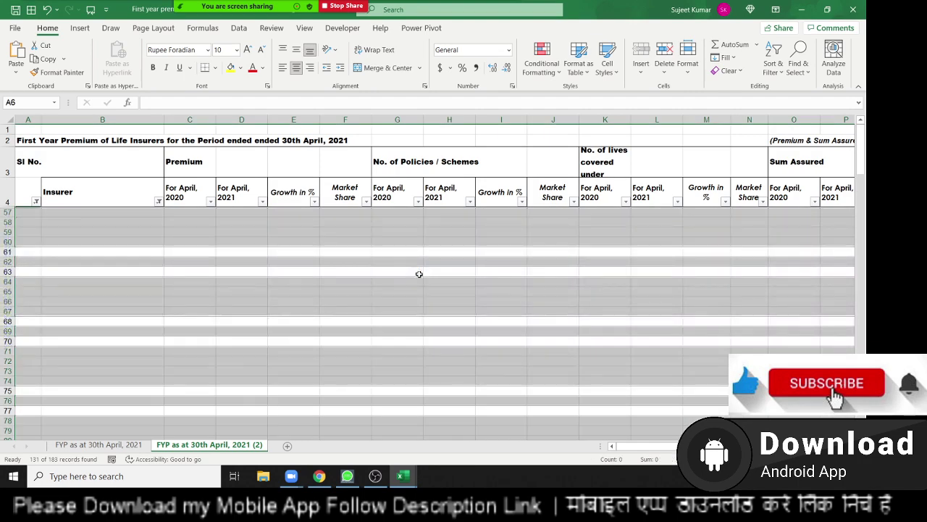
Clear the filters from both the SI No. and Insurer columns
click(35, 197)
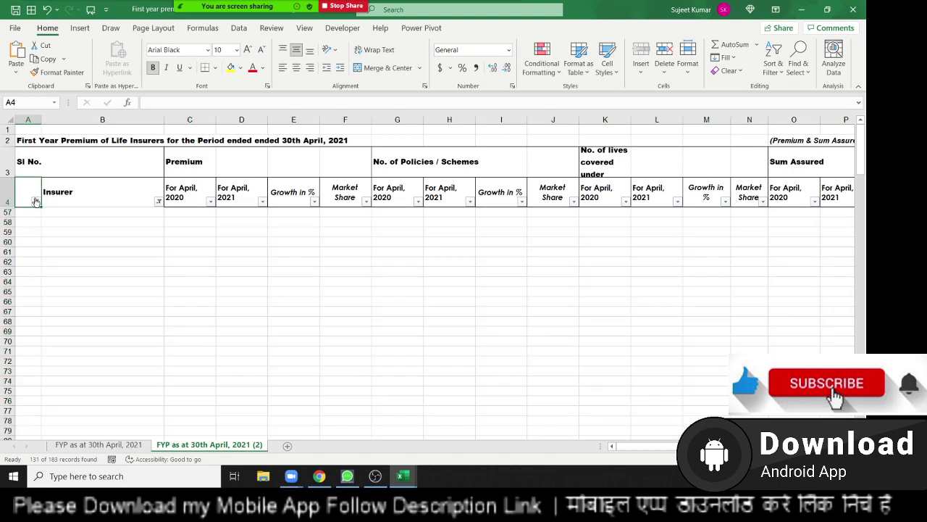
click(36, 202)
click(33, 276)
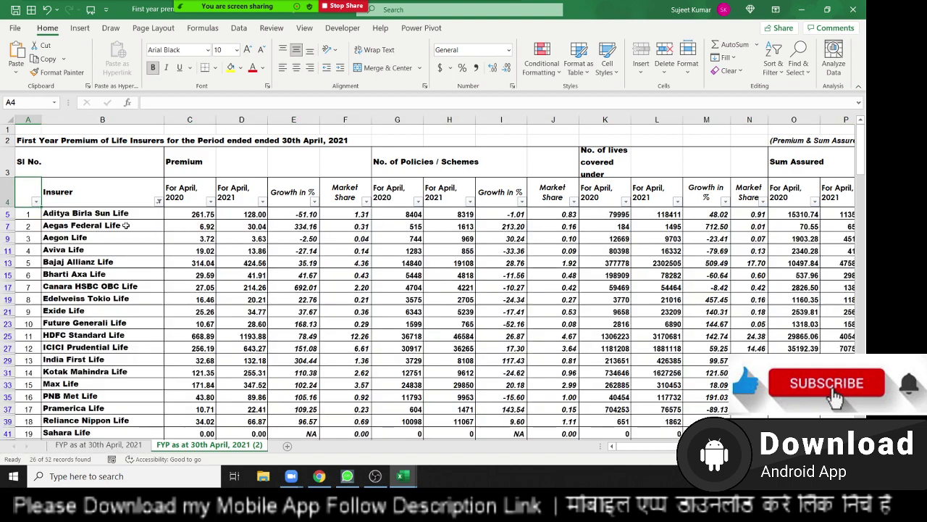
click(158, 203)
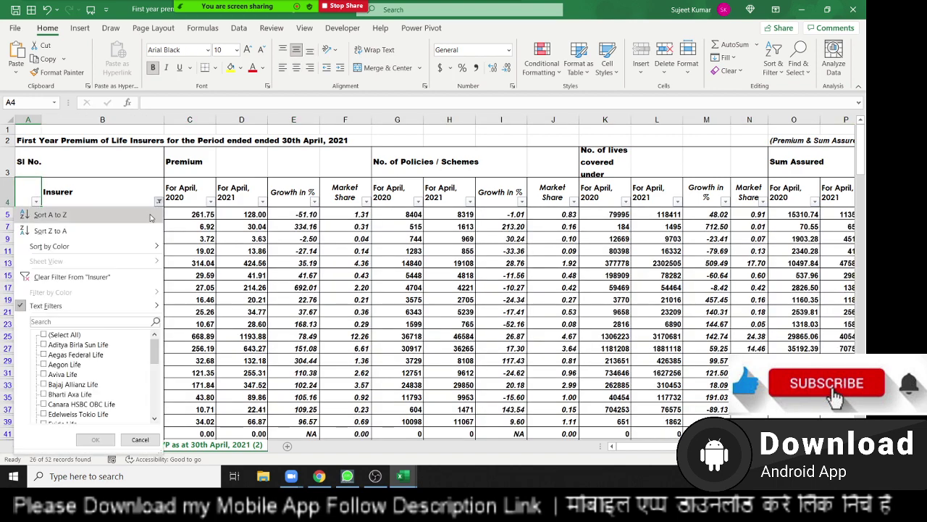
click(65, 277)
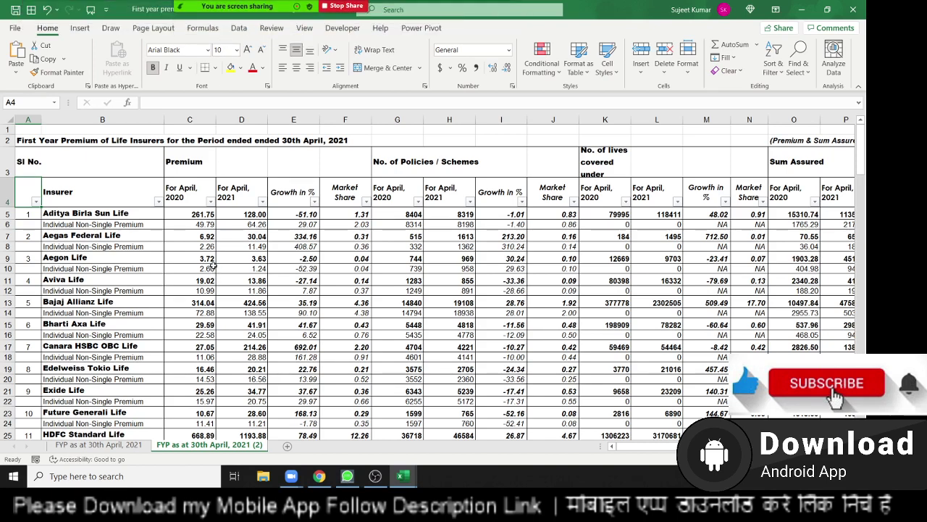
click(216, 214)
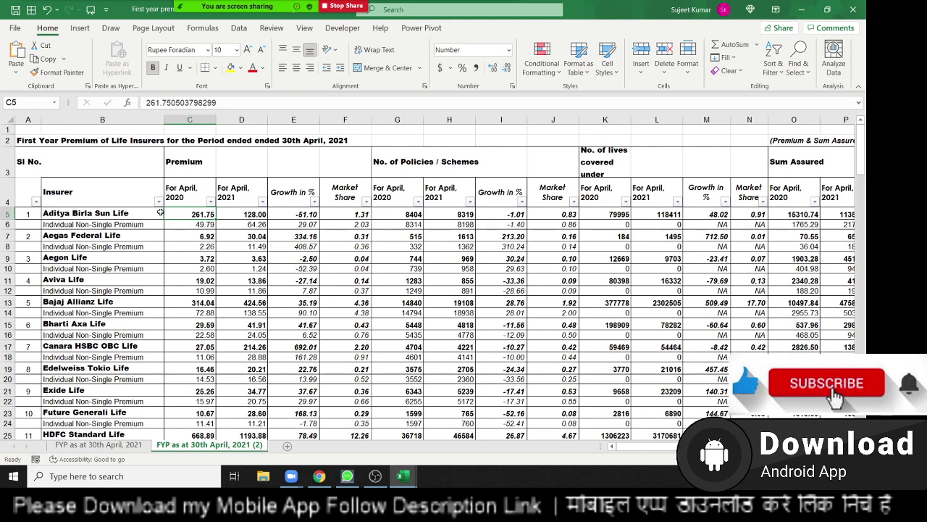
Filter SI No. to exclude (Blanks) and both Note entries, leaving 24 of 52 rows
click(35, 202)
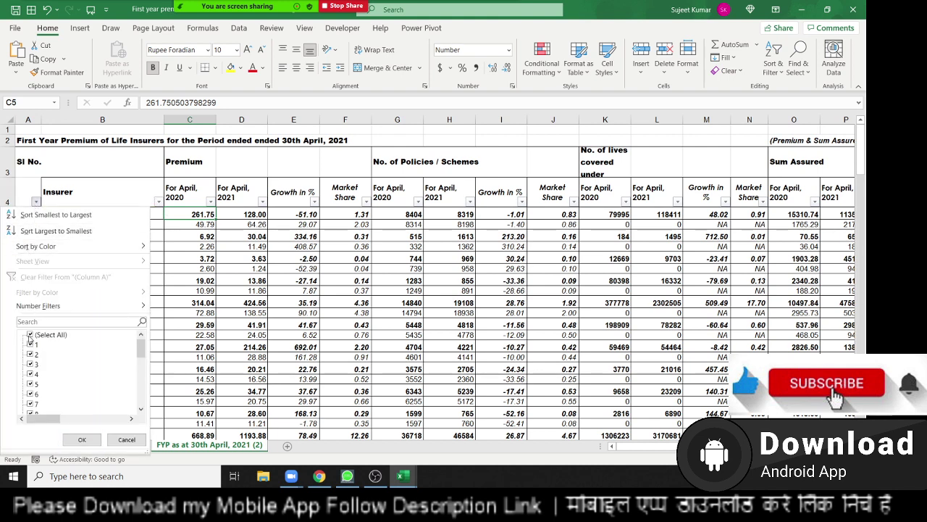
scroll(31, 337, down, 5)
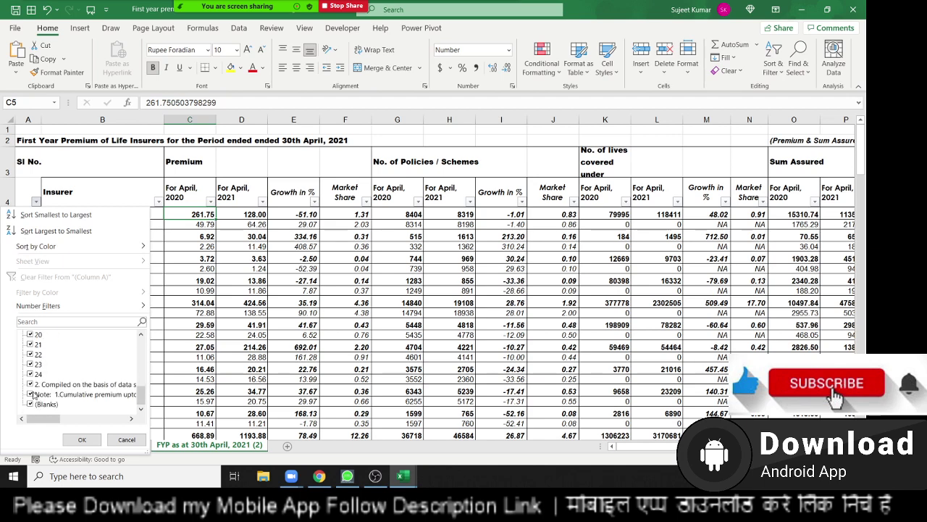
click(30, 403)
click(30, 394)
click(30, 384)
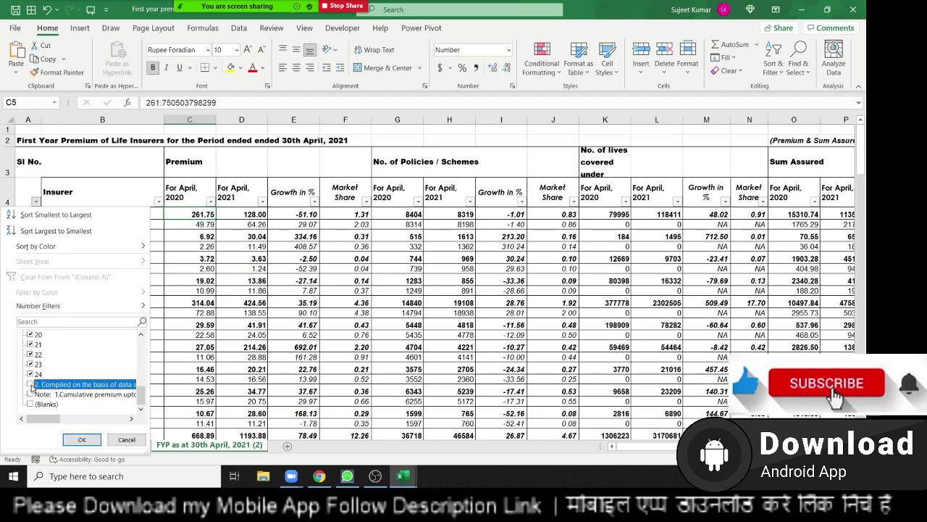
click(82, 441)
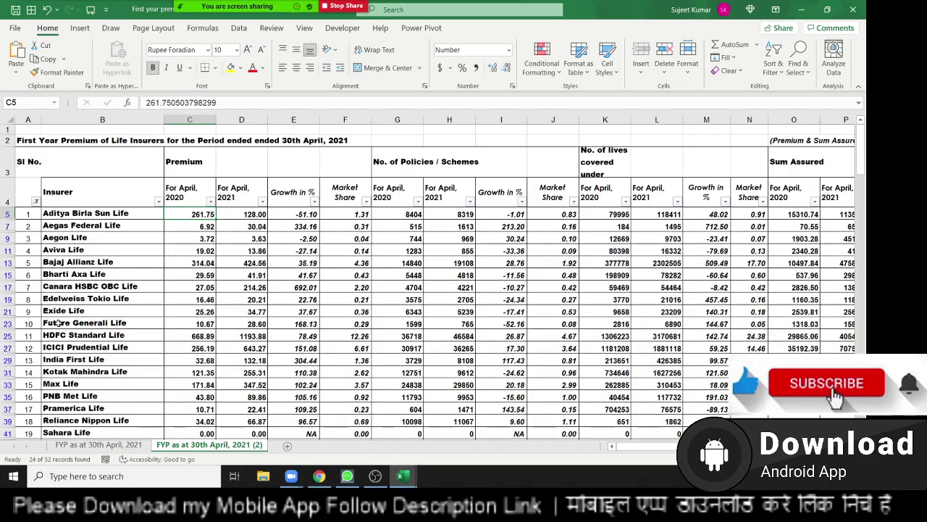
scroll(61, 312, down, 1)
scroll(61, 310, up, 1)
Enter the formula =C6 in C5 and copy it
text(=c6)
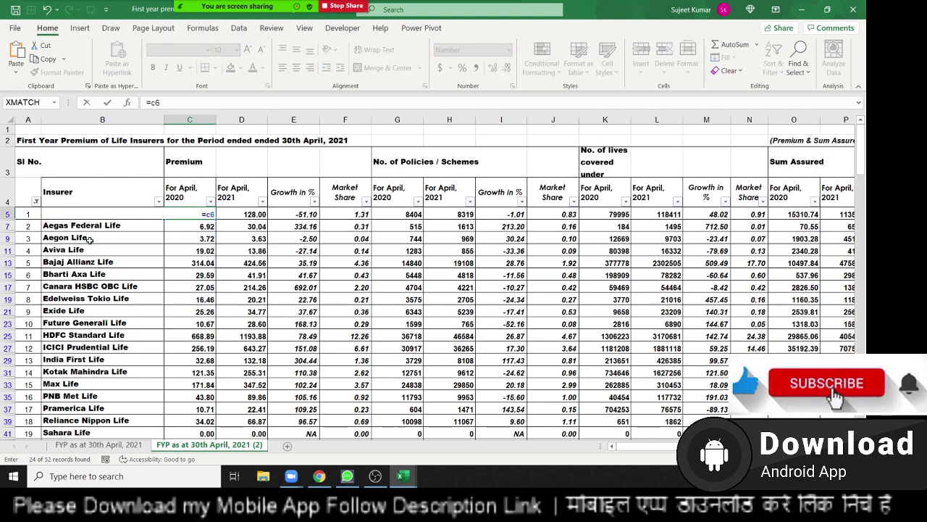
key(Return)
key(Up)
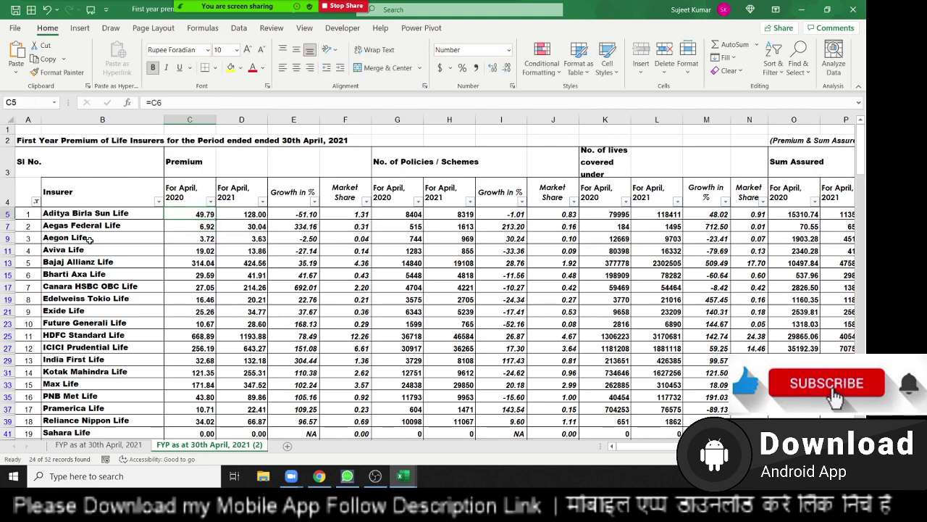
key(ctrl+c)
Paste the C5 formula into only the visible cells of C5:R52
key(ctrl+shift+Right)
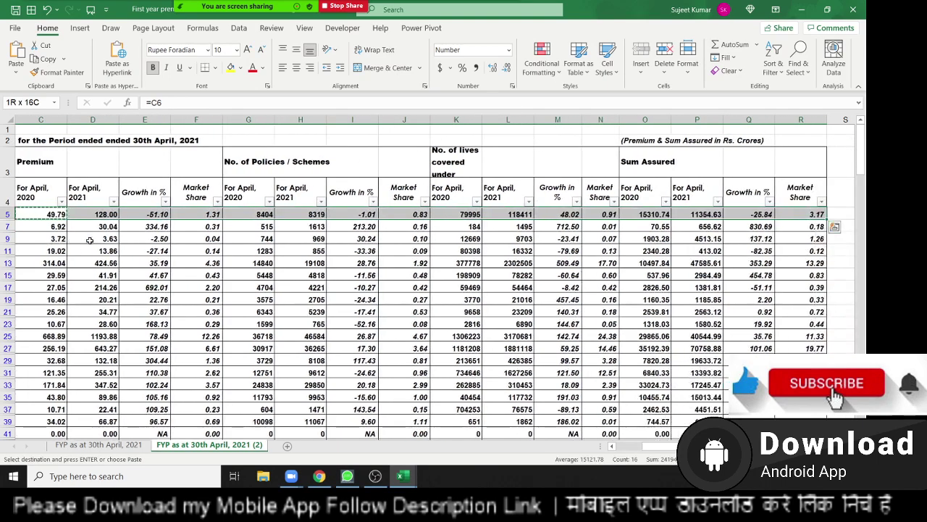
key(ctrl+shift+Down)
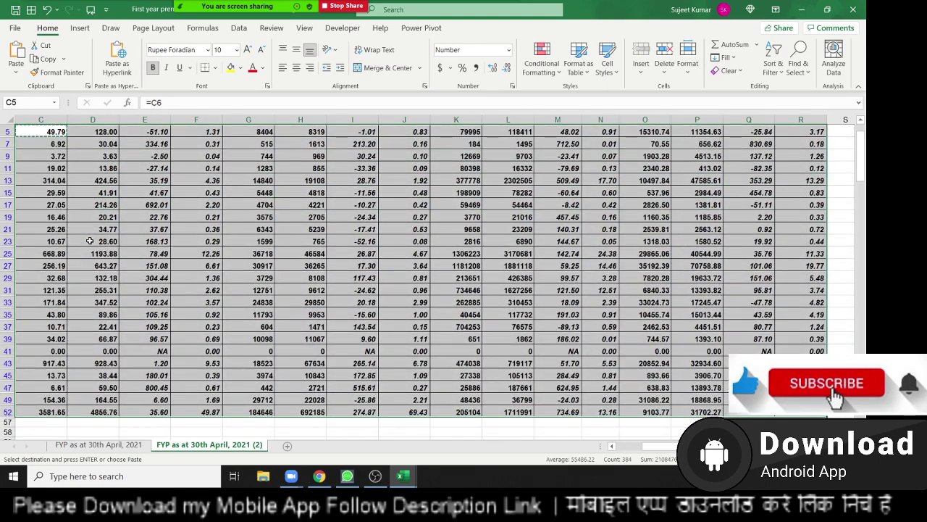
key(F5)
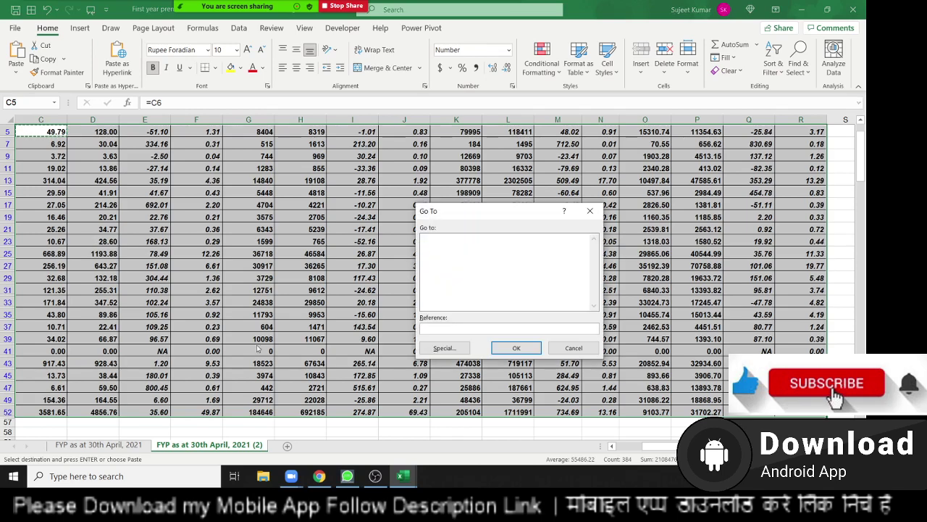
click(439, 349)
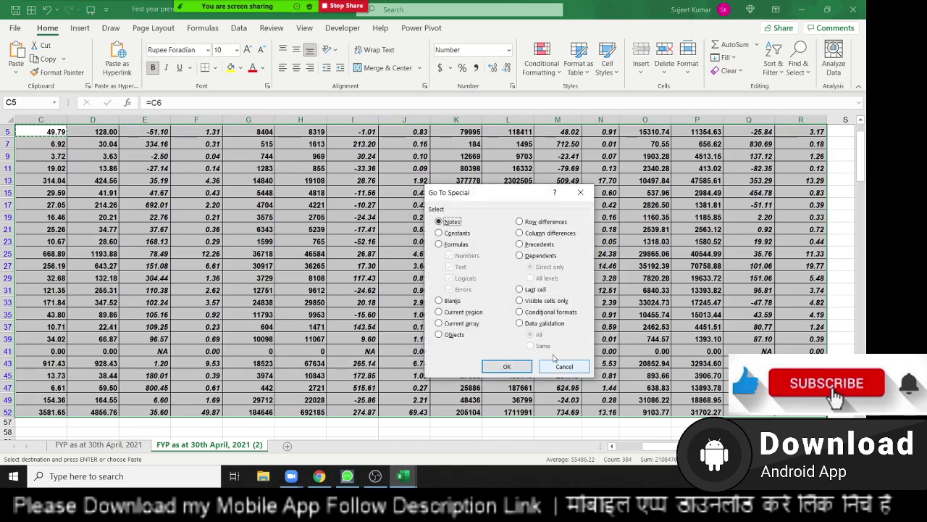
click(546, 300)
click(500, 366)
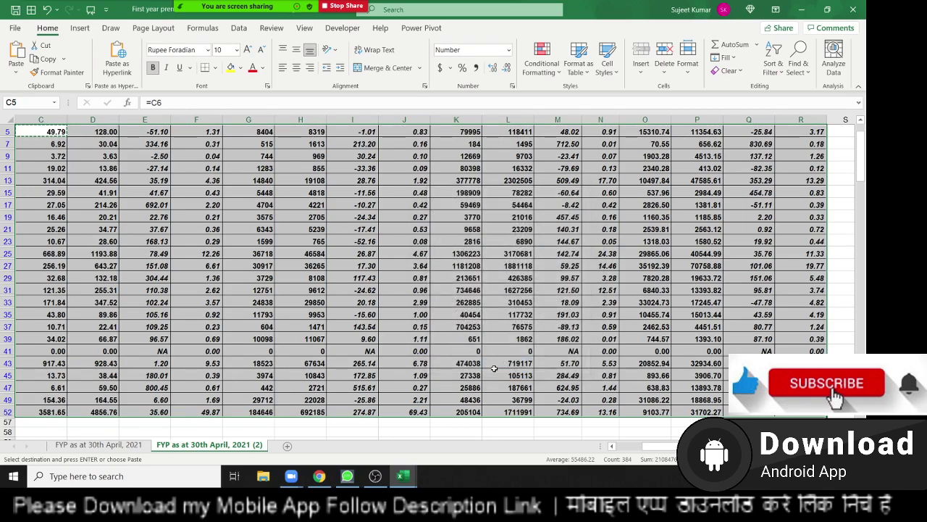
key(Return)
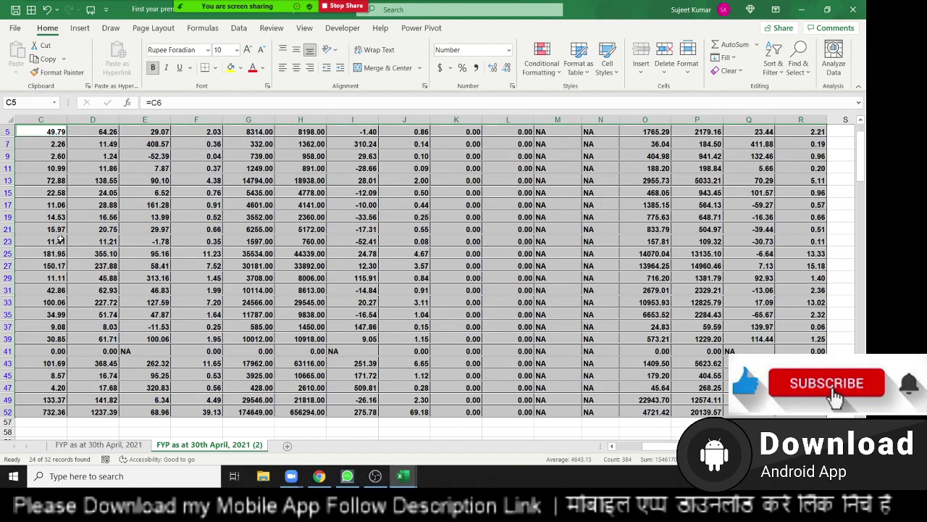
key(Home)
Clear the column A filter to show every insurer and Non-Single Premium row again
scroll(61, 239, up, 2)
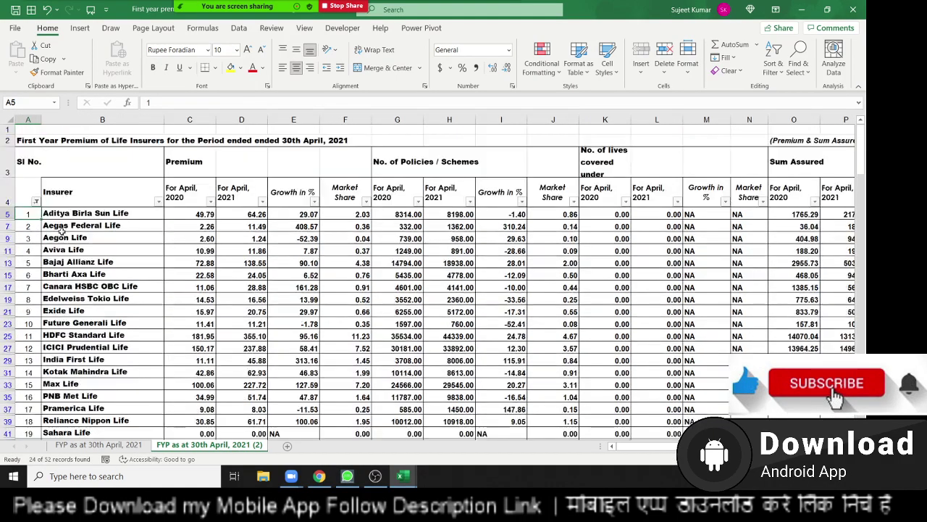
click(36, 201)
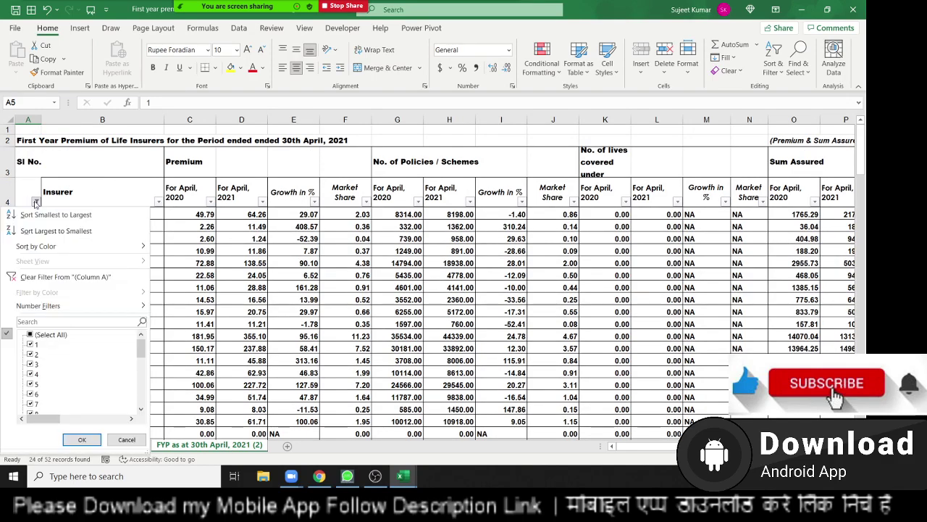
click(25, 277)
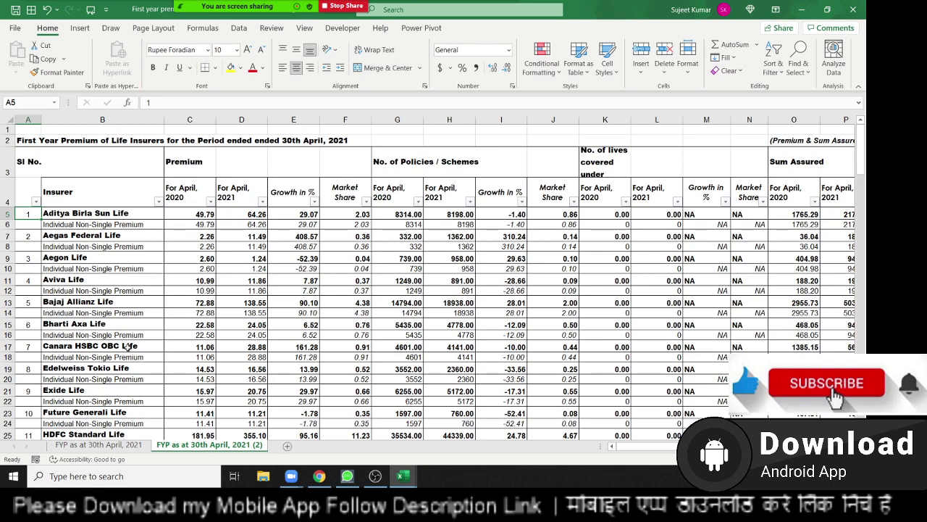
click(58, 198)
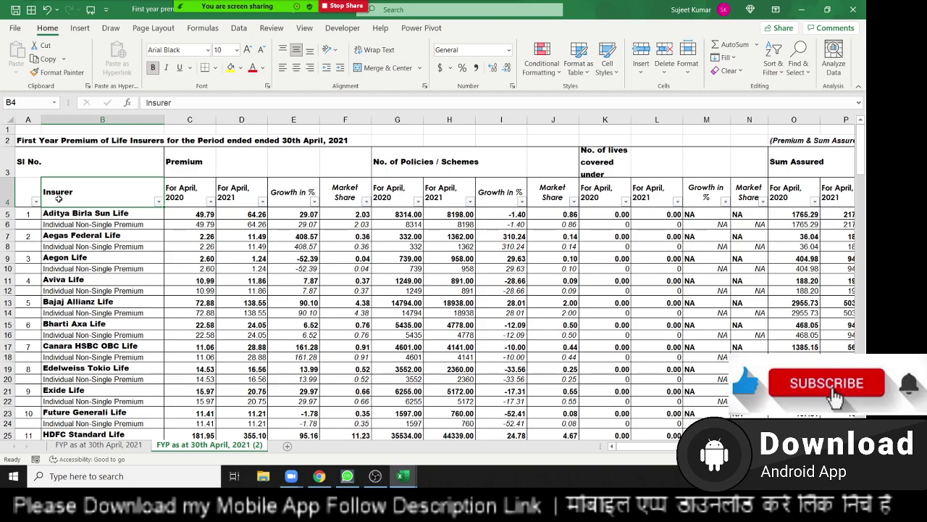
Copy header row B4:R4 into row 3 of a new sheet, shifted right by a blank column A
key(ctrl+shift+Right)
key(ctrl+c)
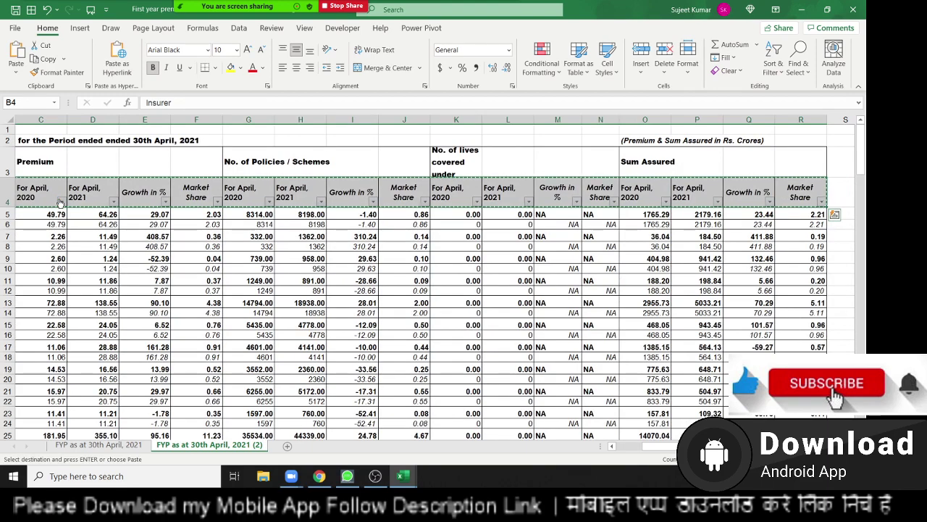
click(288, 447)
click(44, 149)
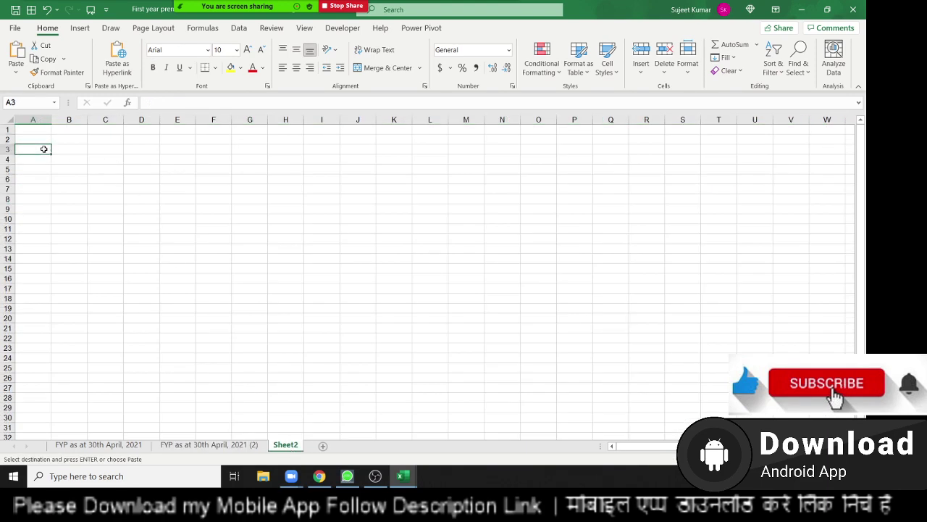
key(ctrl+v)
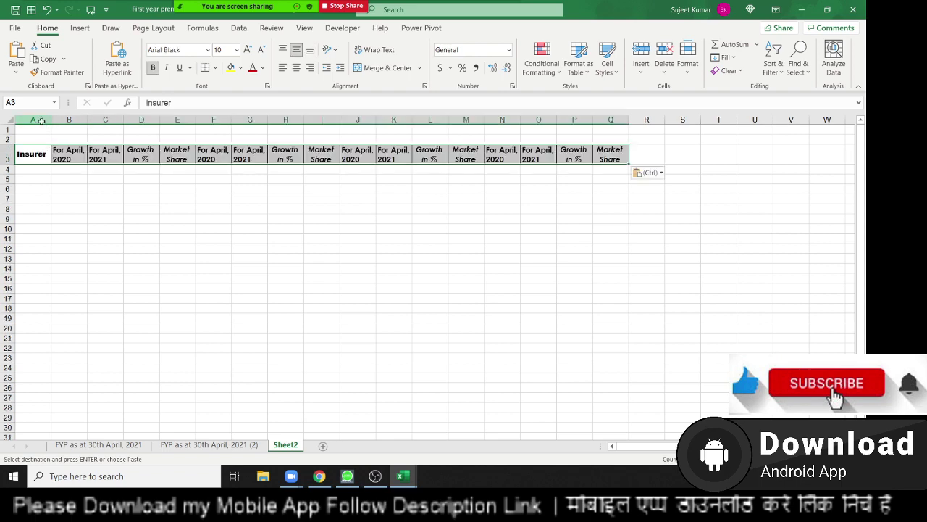
click(41, 119)
key(ctrl+shift+plus)
click(32, 139)
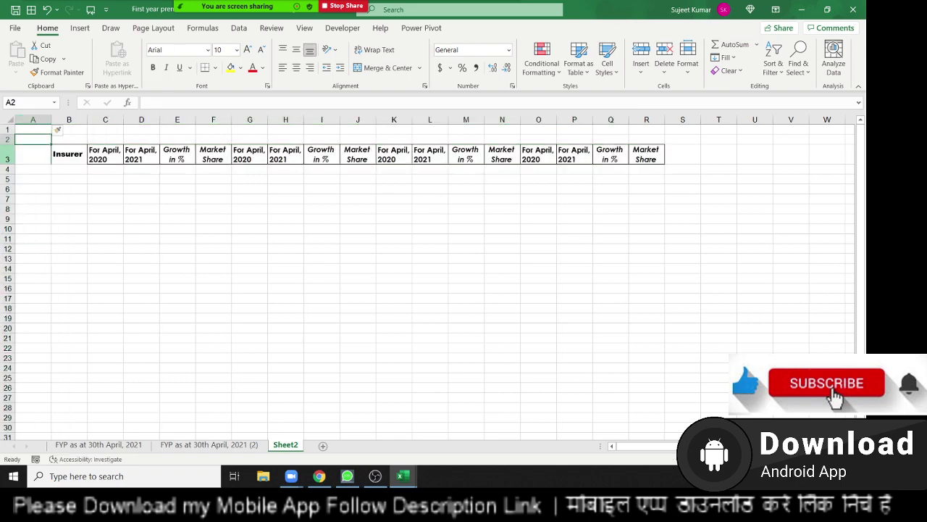
Check the last serial number, 24, on the original FYP sheet, then return to Sheet2
click(99, 445)
scroll(788, 246, down, 4)
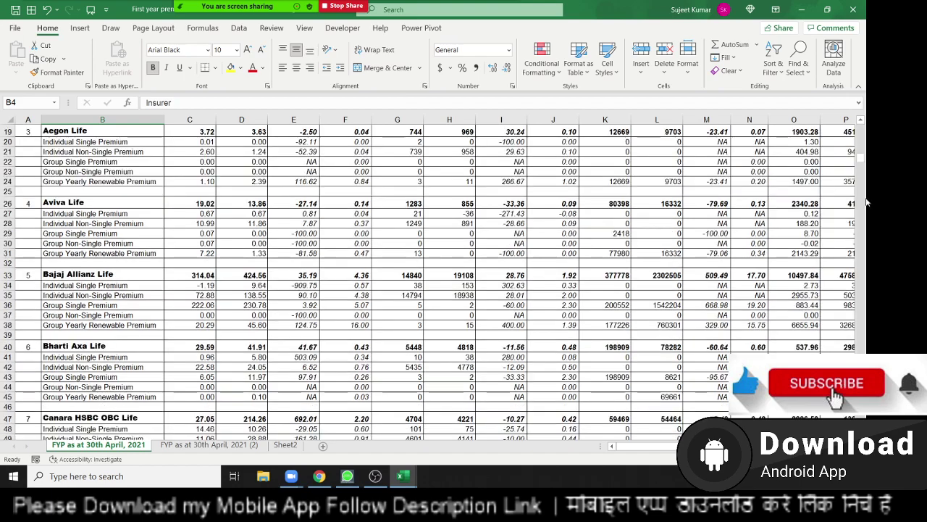
scroll(788, 246, down, 7)
scroll(787, 246, down, 13)
scroll(862, 326, down, 2)
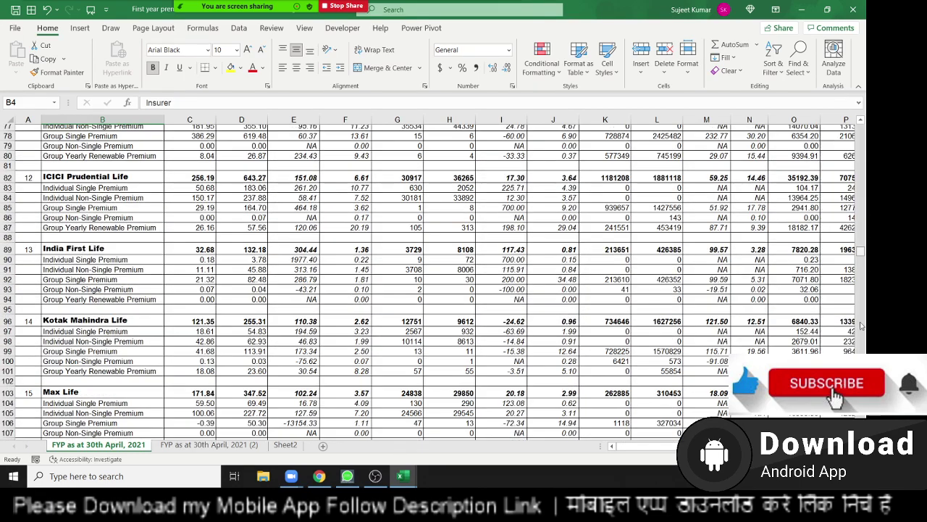
scroll(70, 326, down, 20)
scroll(70, 326, up, 5)
scroll(70, 326, up, 6)
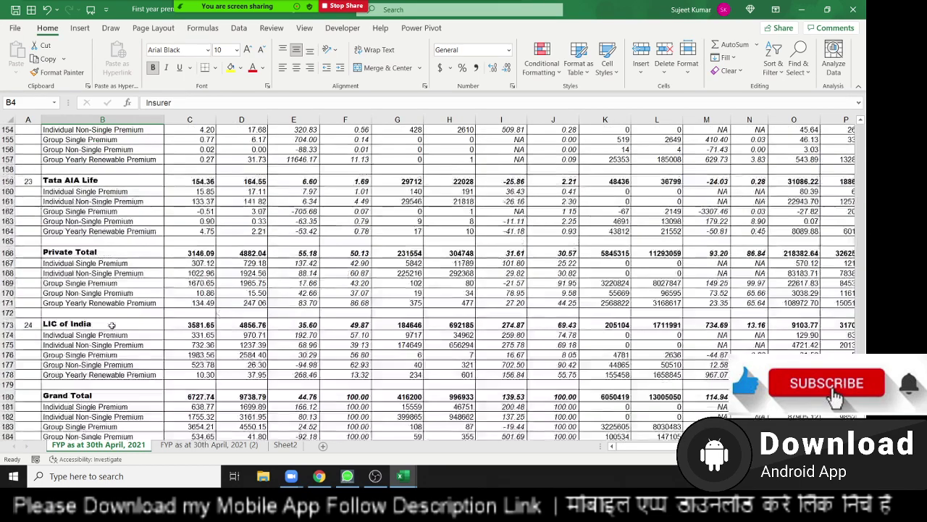
scroll(70, 326, down, 3)
click(29, 233)
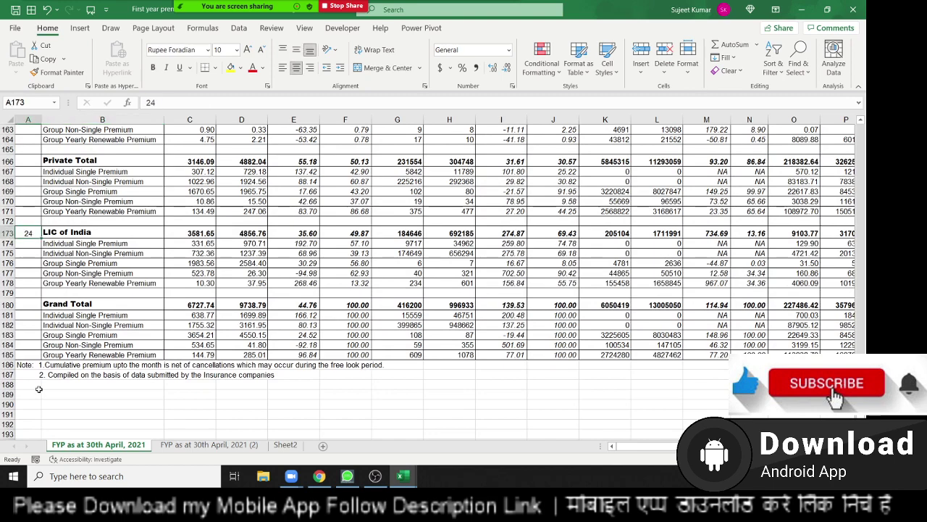
click(264, 445)
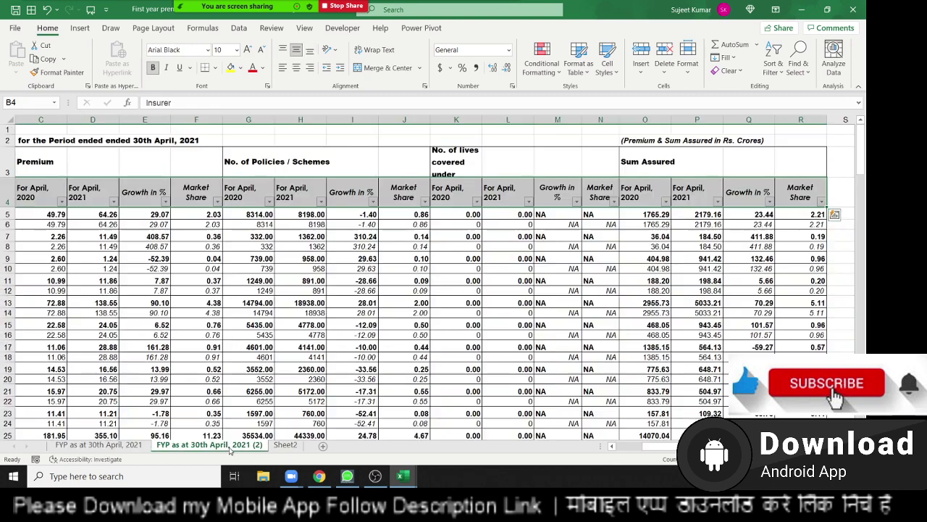
click(276, 445)
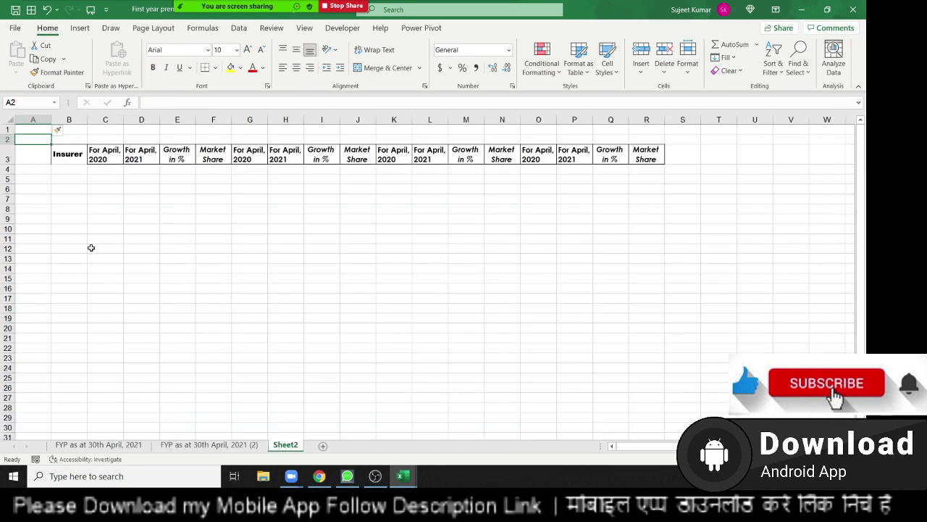
Enter the heading Sr in A3 of Sheet2
click(39, 155)
text(24)
key(Return)
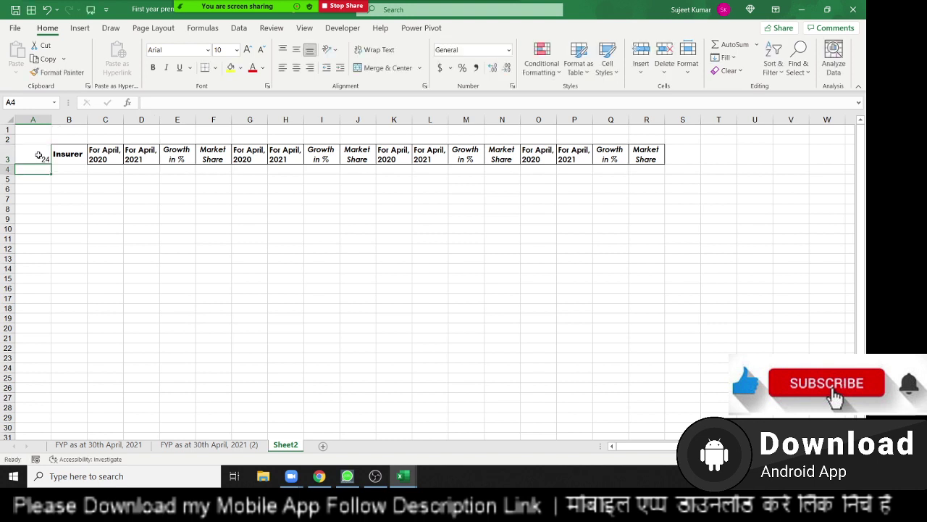
click(23, 152)
key(Delete)
text(S)
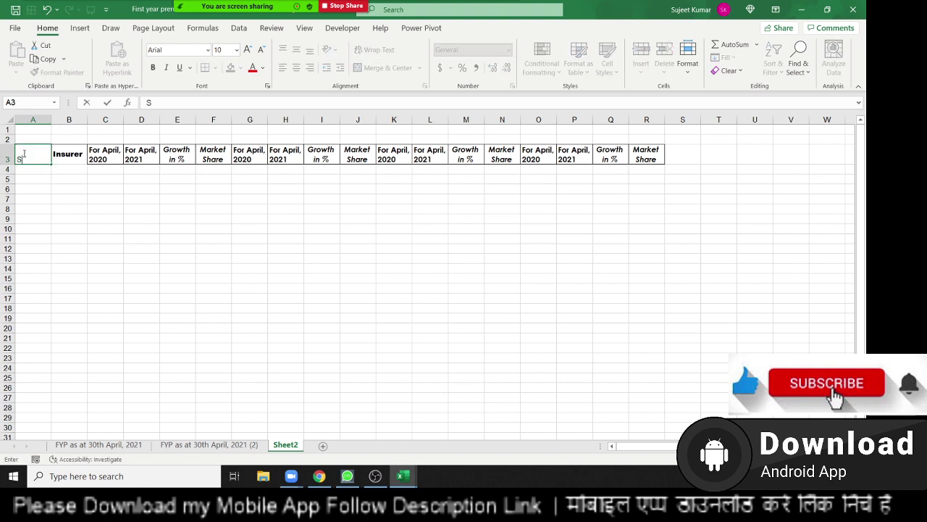
text(r)
Start the serial pattern with 1 in A4 and a blank A5 below it
text(1)
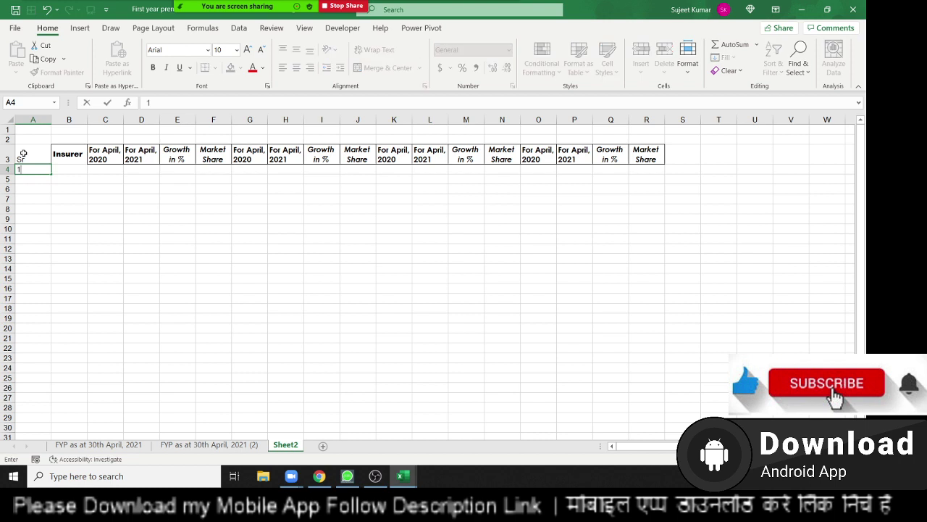
key(Return)
text(2)
key(Escape)
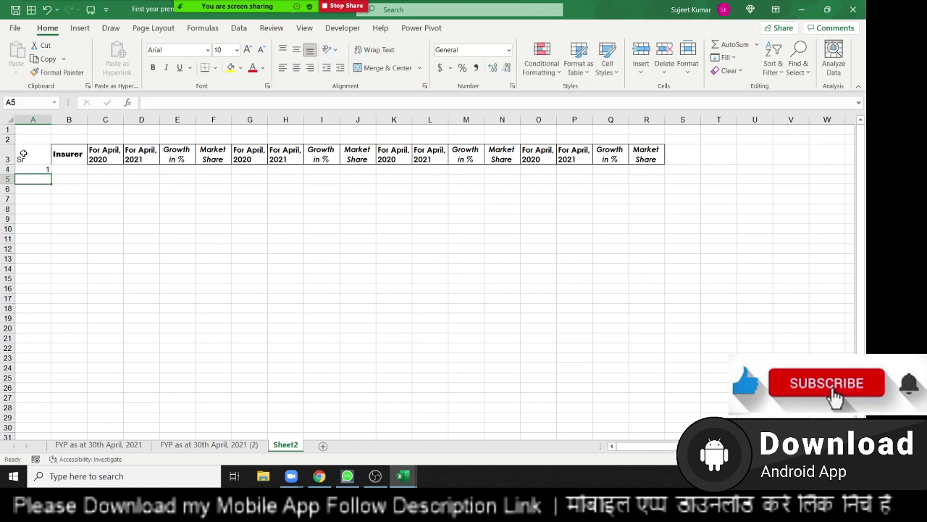
key(Up)
key(Down)
key(Down)
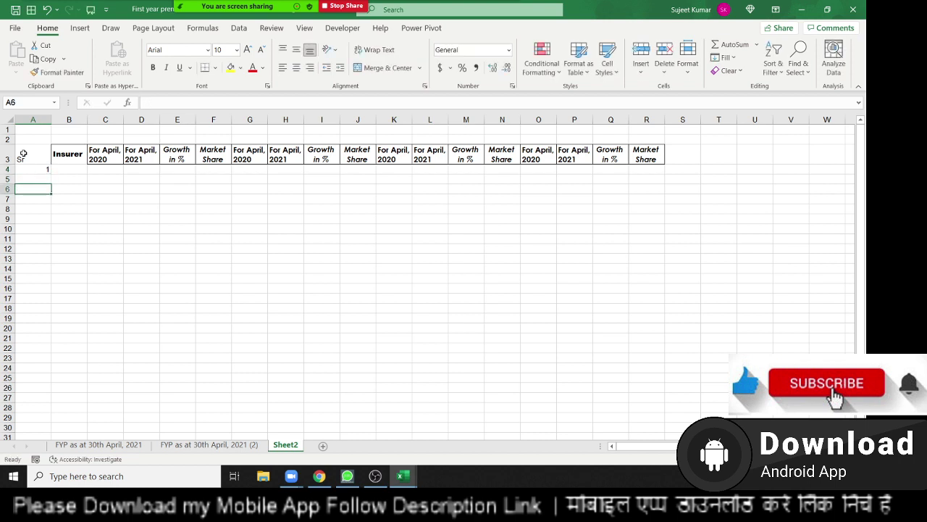
text(2)
key(Up)
key(Up)
key(Up)
key(Down)
key(shift+Down)
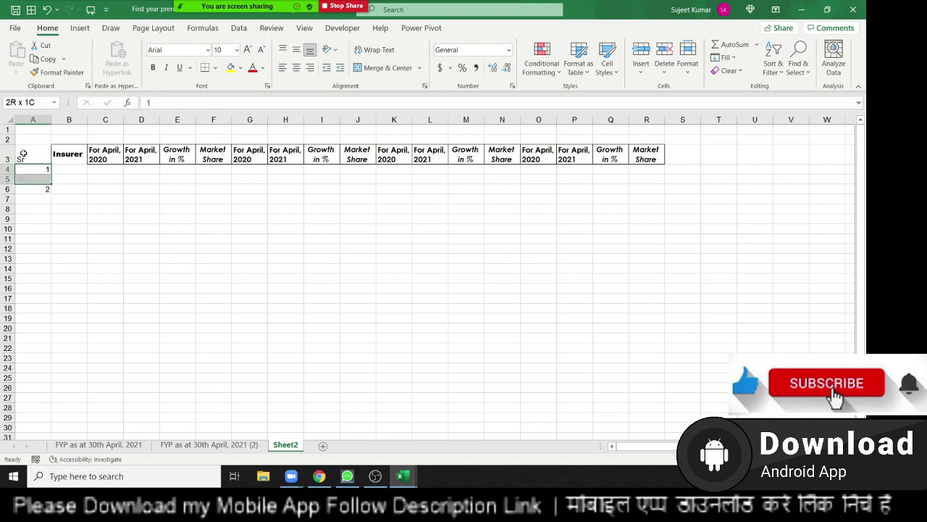
key(shift+Down)
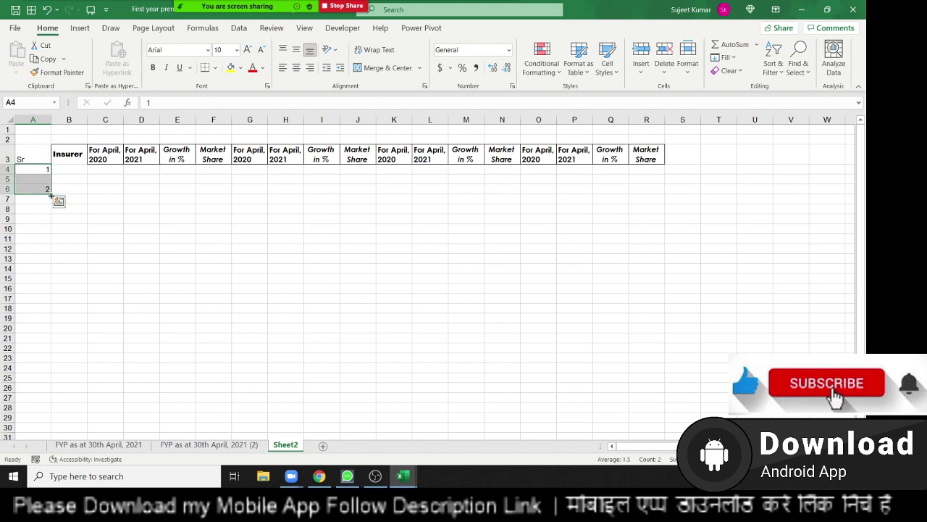
Fill serial numbers 1–24 on alternate rows down to A50
drag(49, 191, 26, 433)
scroll(62, 387, down, 3)
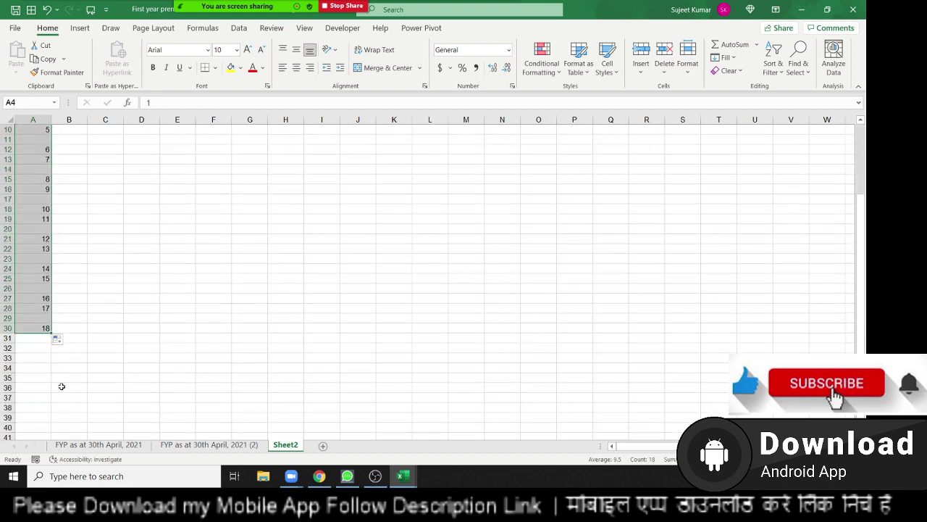
drag(53, 333, 46, 408)
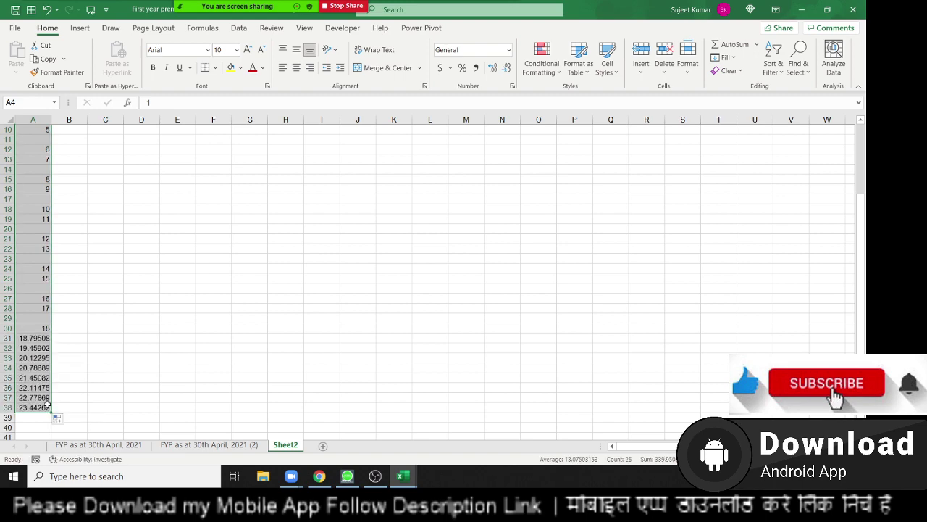
key(ctrl+z)
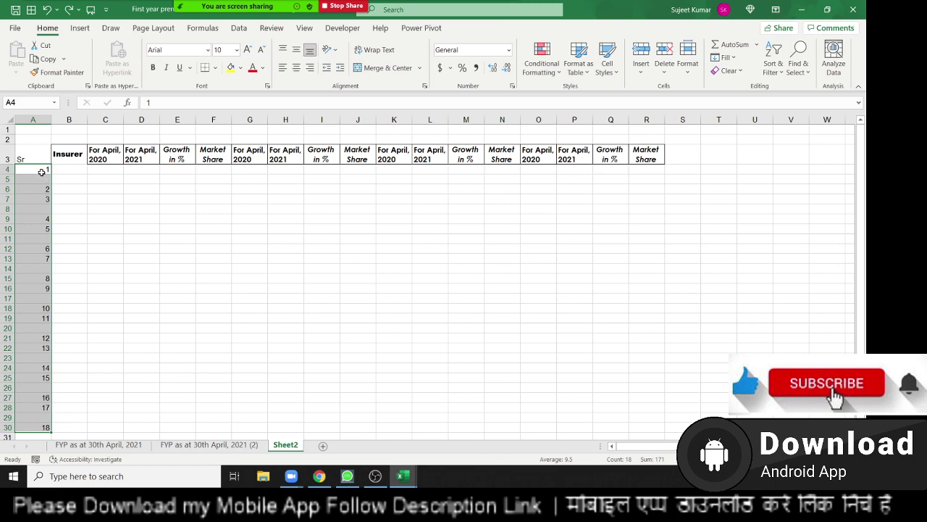
mouse_move(40, 173)
mouse_down()
mouse_move(58, 245)
mouse_move(63, 98)
mouse_up()
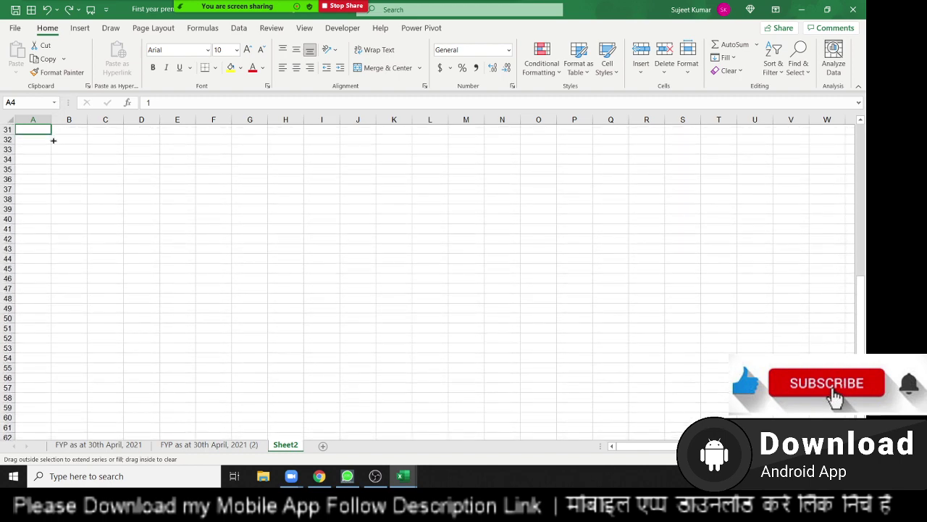
mouse_move(63, 99)
mouse_down()
mouse_move(29, 222)
mouse_move(27, 363)
mouse_up()
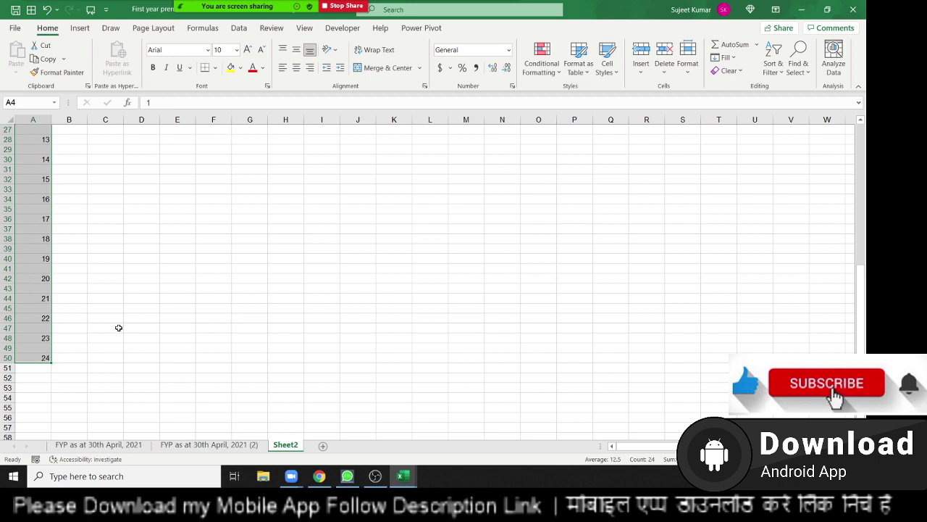
scroll(119, 327, up, 9)
Test filling a 1, 2 series down column F from F9, then undo it
drag(42, 170, 42, 181)
click(218, 216)
text(1)
key(Return)
text(2)
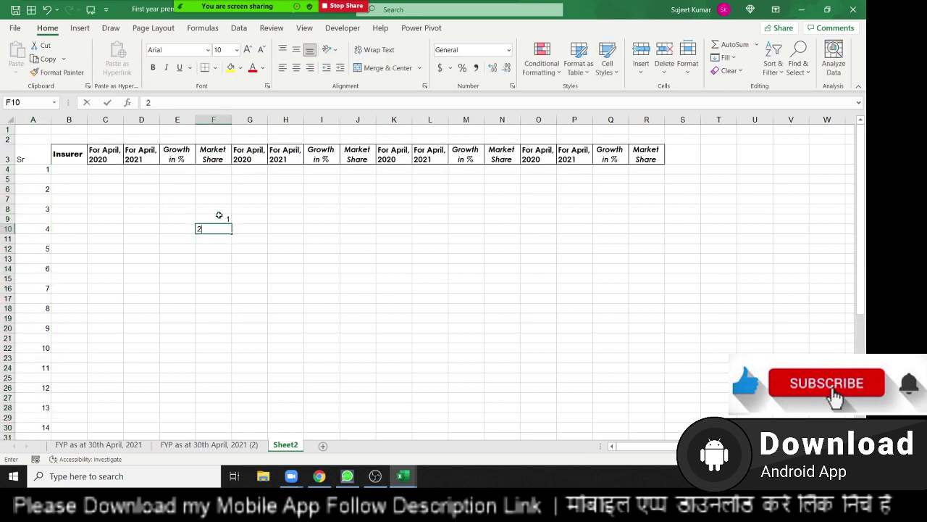
key(Return)
drag(209, 221, 232, 272)
key(ctrl+z)
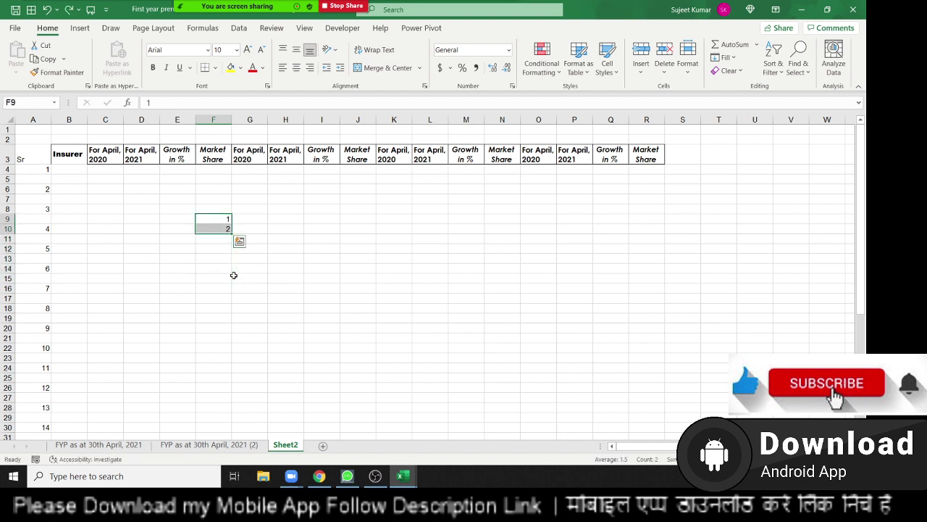
Retry the series with 1 in F9 and 2 in F11, filling down column F
key(Down)
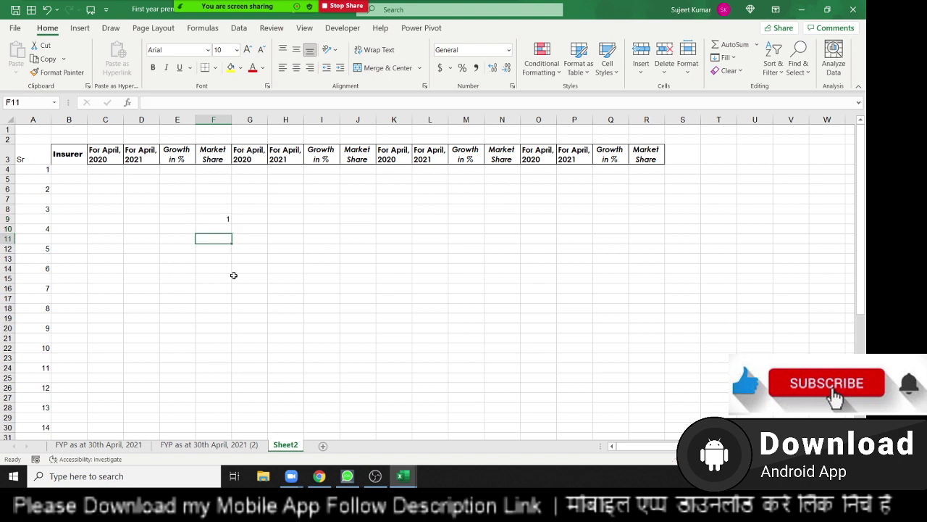
text(2)
key(Return)
drag(219, 216, 228, 329)
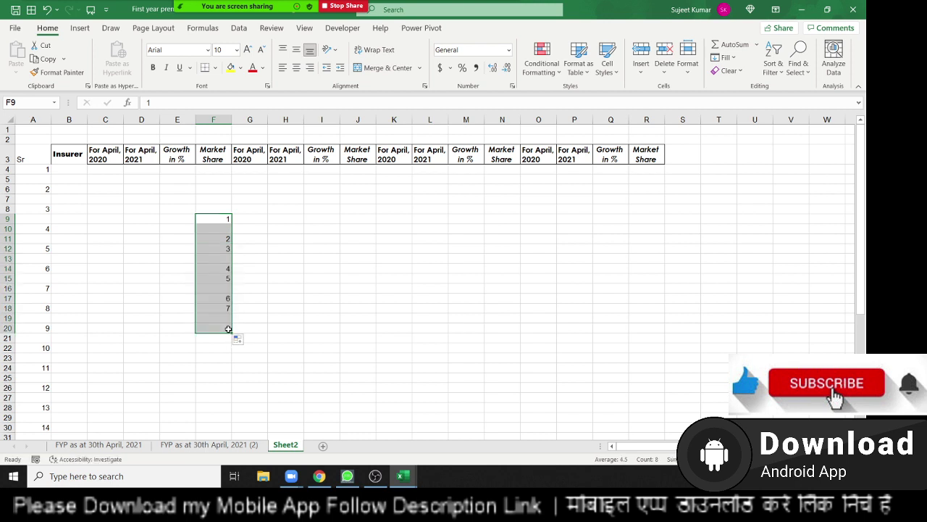
drag(228, 330, 228, 220)
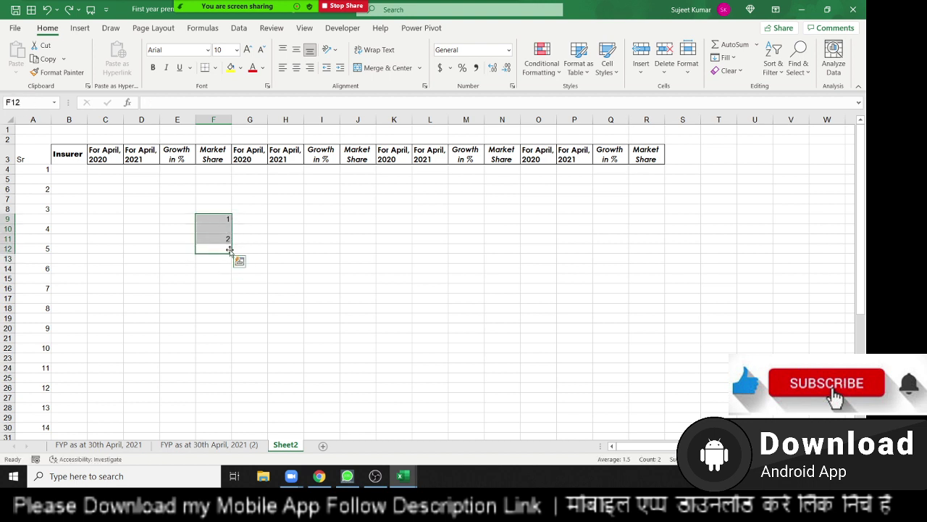
drag(231, 252, 234, 357)
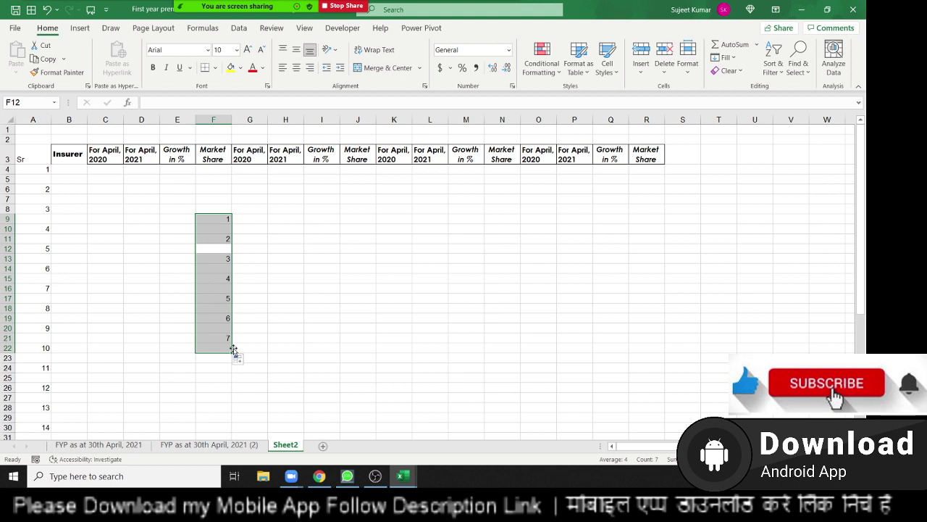
Enter =MATCH(A4,'FYP as at 30th April, 2021'!A:A,0) in B4, returning 5
click(75, 174)
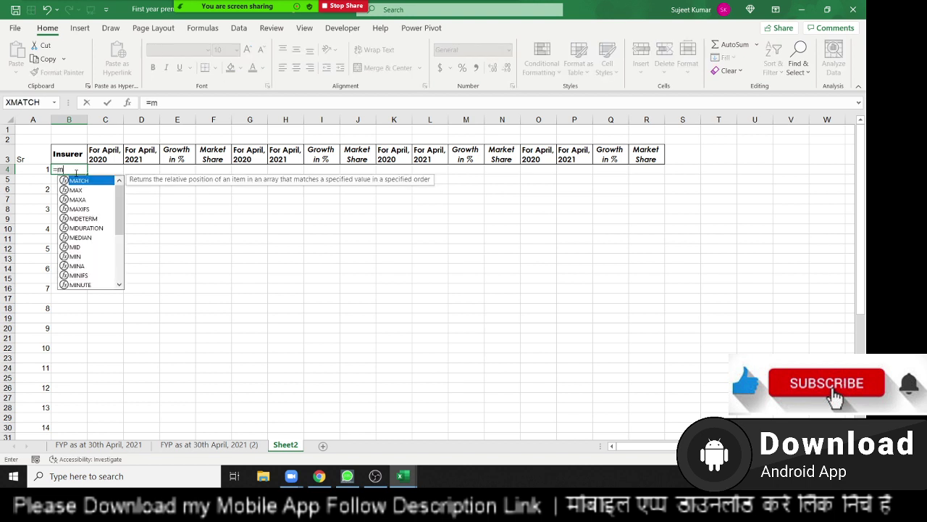
text(=mat)
key(Tab)
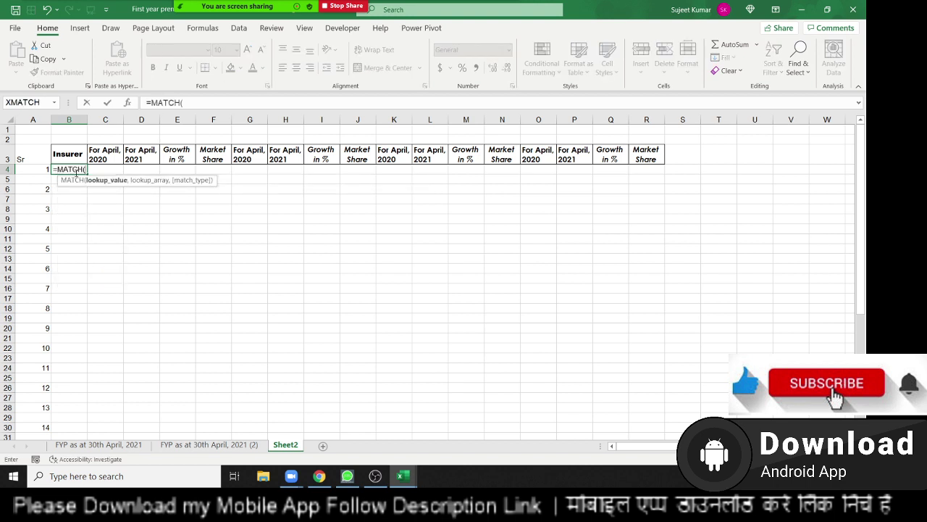
key(Left)
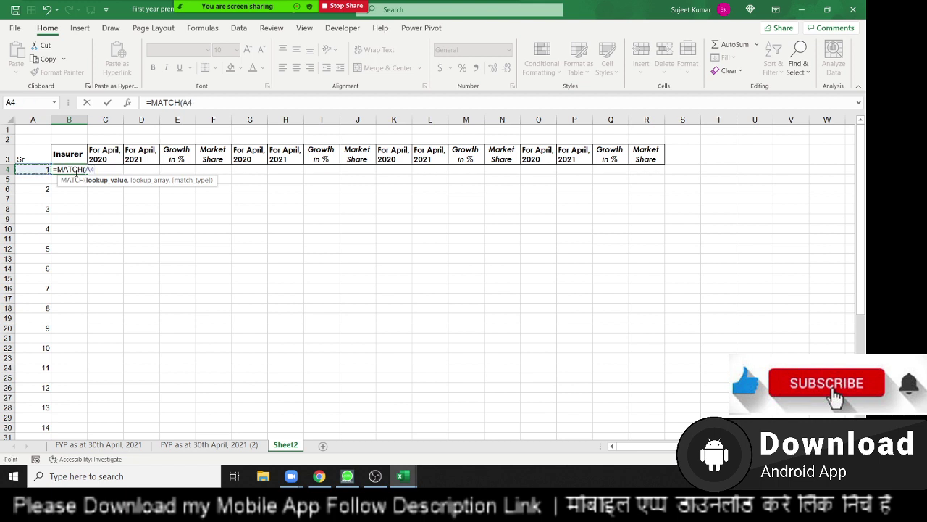
text(,)
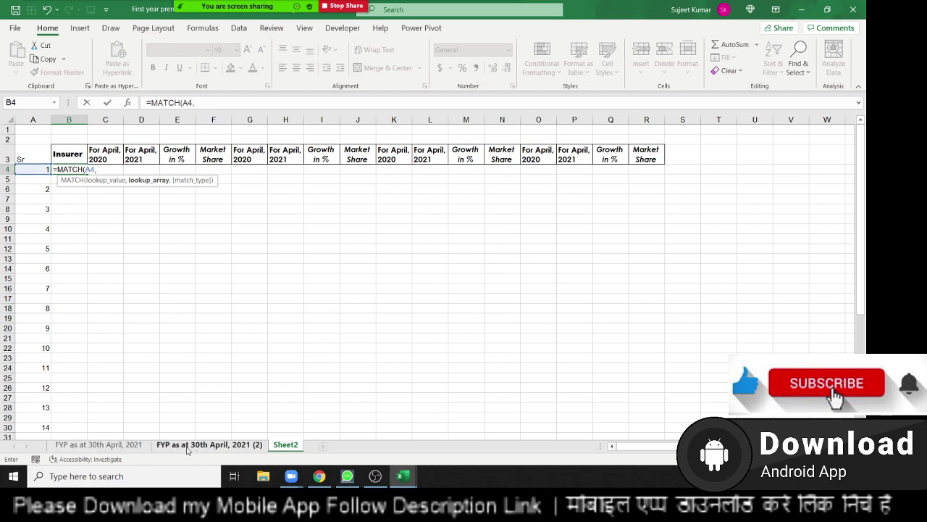
click(105, 446)
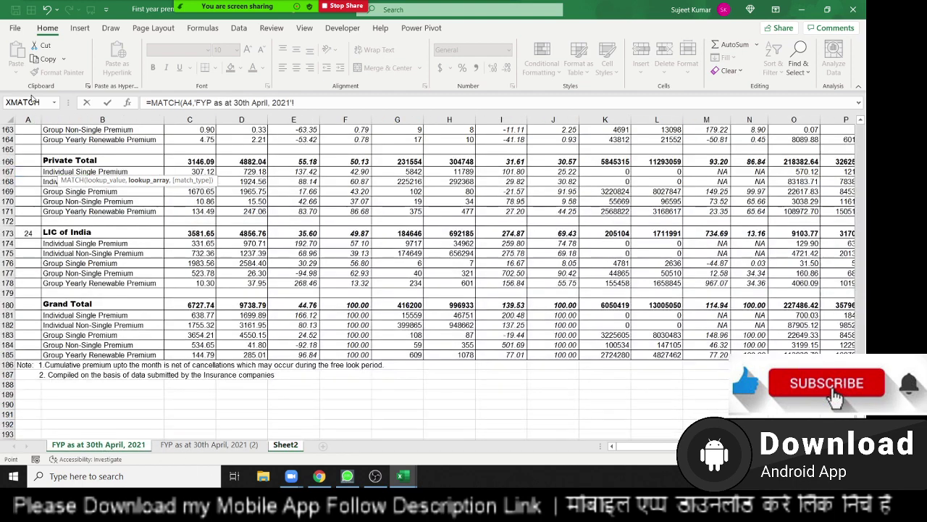
click(28, 118)
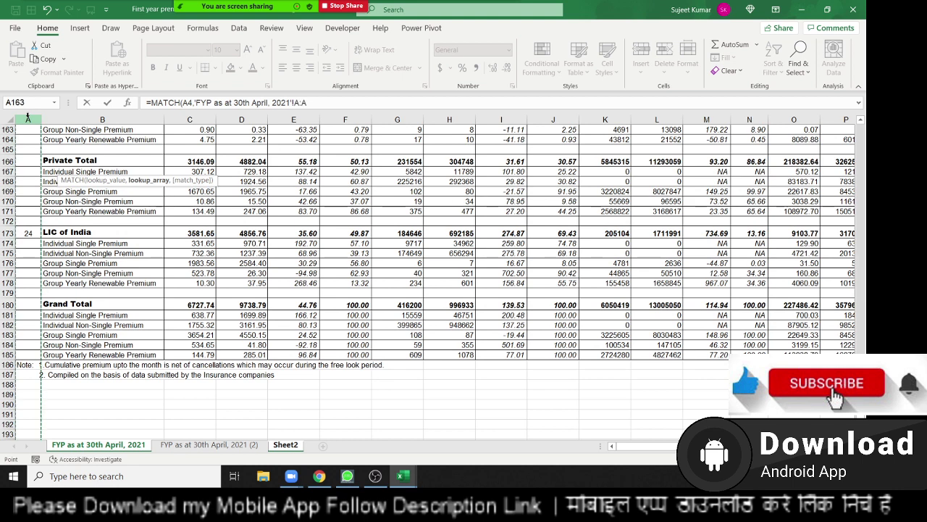
text(,0)
key(Return)
key(Up)
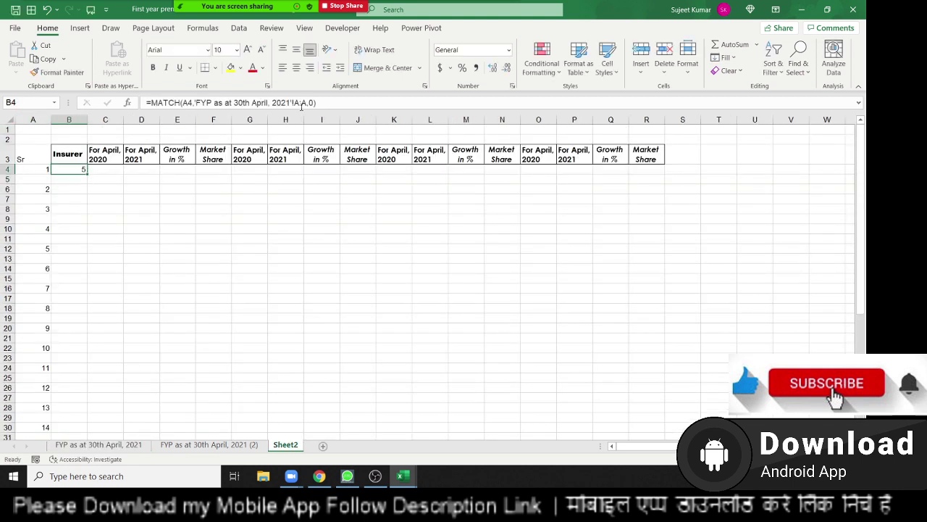
Try wrapping B4 in INDEX, cancel the edit, and show the FYP data sheet
click(161, 103)
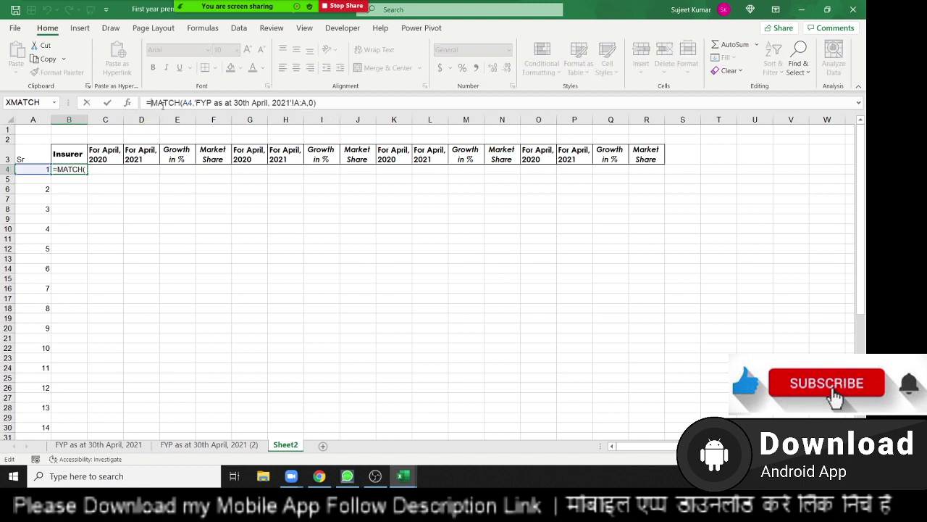
text(ind)
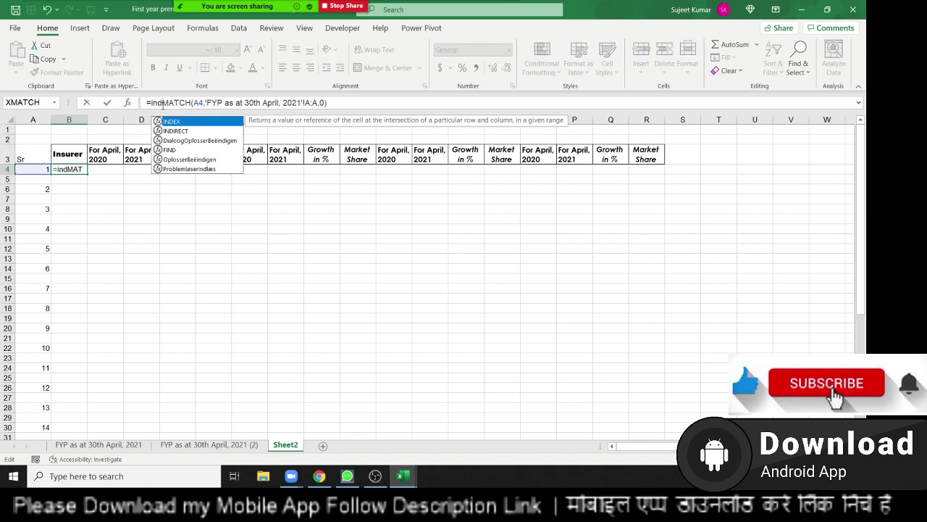
key(Tab)
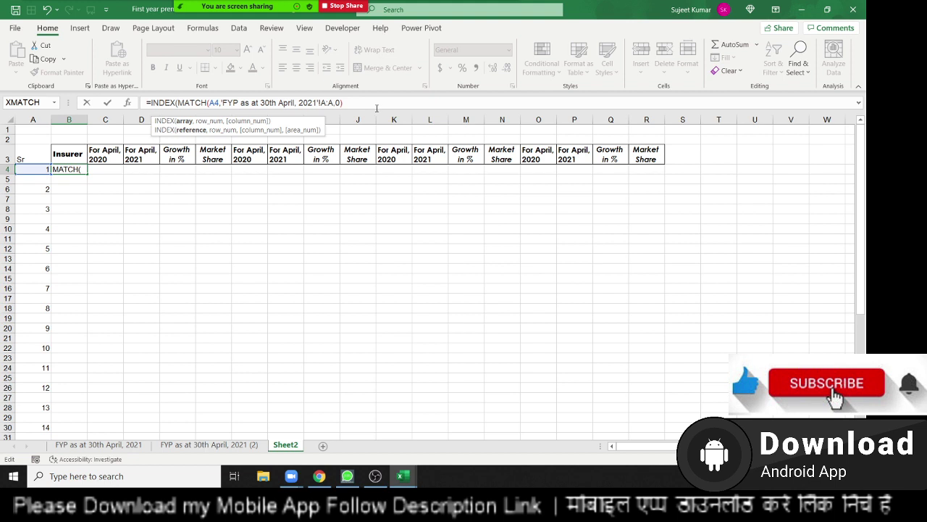
click(377, 108)
key(Escape)
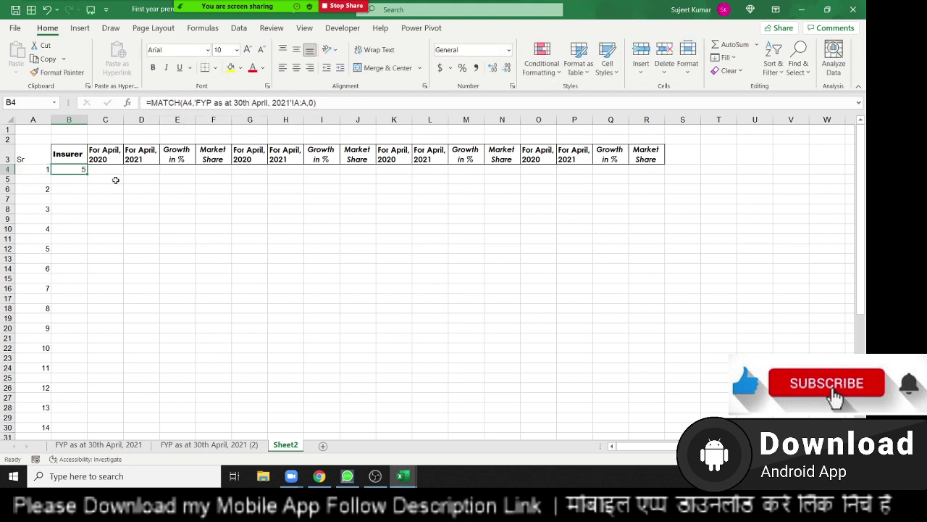
double_click(76, 168)
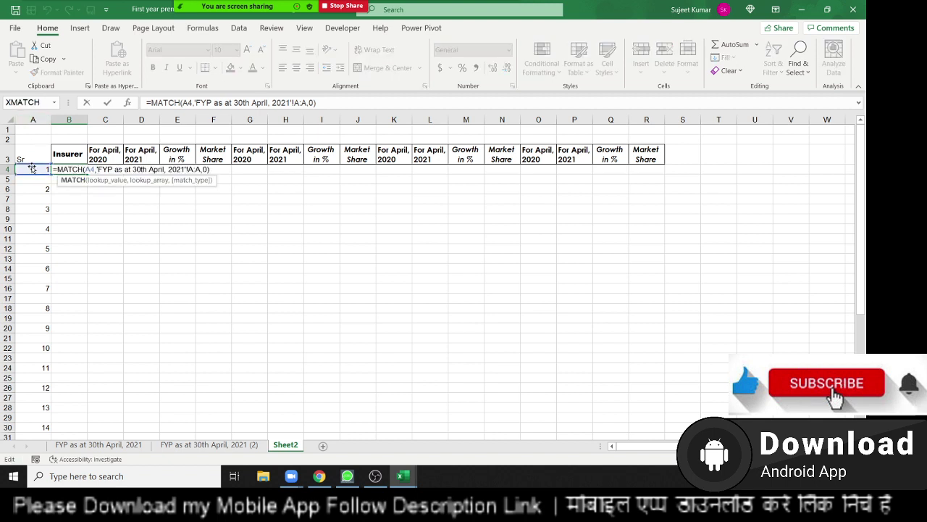
key(Escape)
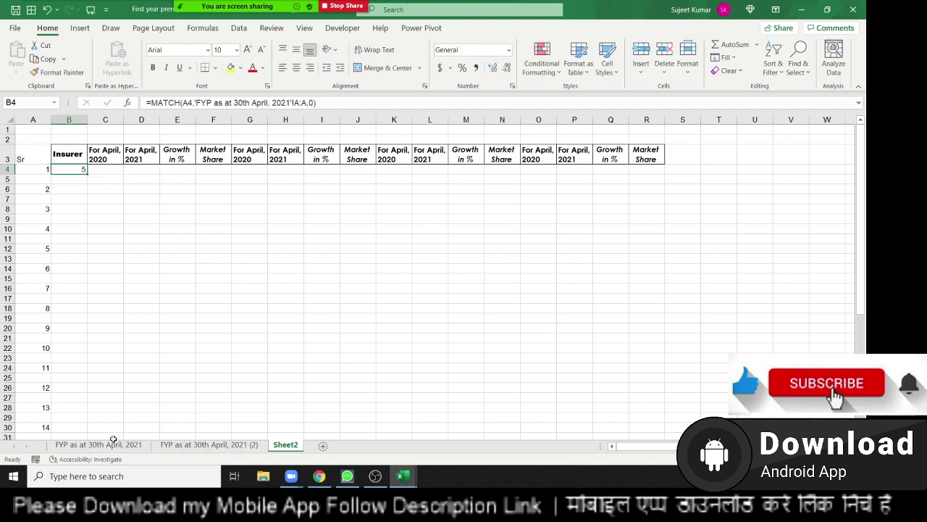
click(113, 444)
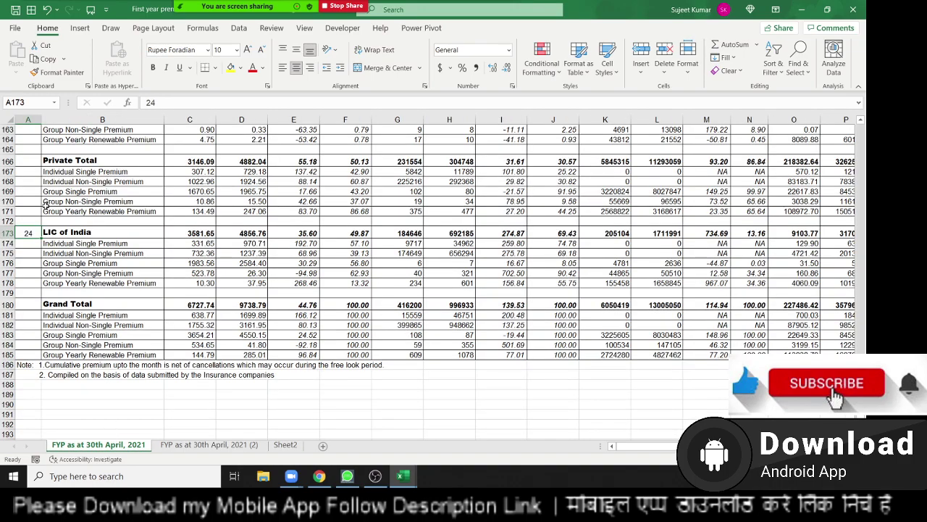
Review the insurer serial numbers on the data sheet and B4's MATCH result on Sheet2
scroll(46, 205, up, 12)
scroll(45, 206, up, 7)
scroll(46, 206, up, 9)
scroll(46, 206, up, 7)
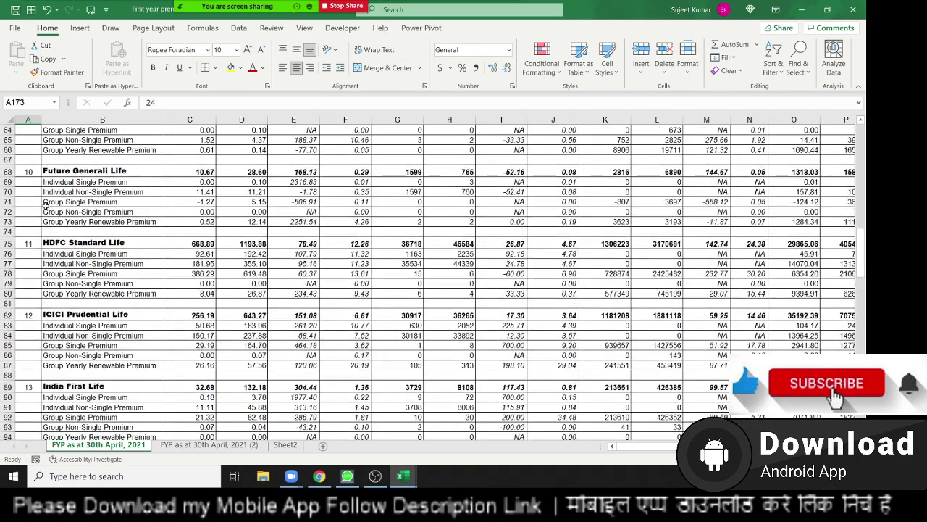
scroll(46, 205, up, 4)
key(ctrl+Up)
key(ctrl+Up)
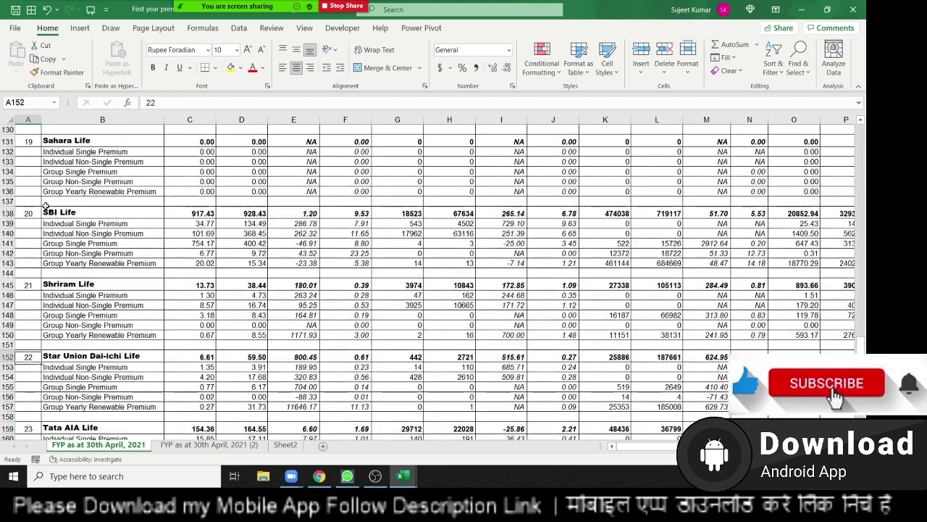
key(ctrl+Up)
key(ctrl+Up)
key(ctrl+Up)
key(ctrl+Up)
key(ctrl+Up)
key(ctrl+Up)
key(ctrl+Up)
key(ctrl+Up)
key(ctrl+Up)
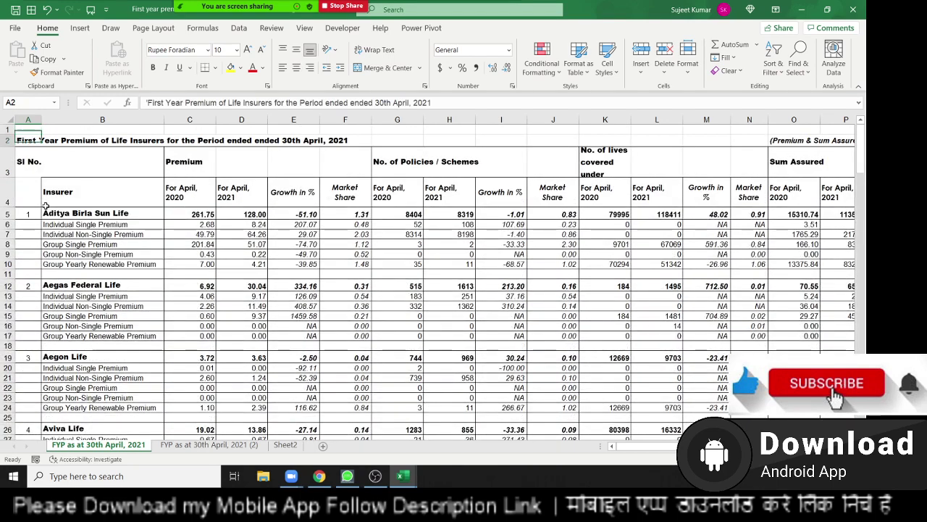
key(Down)
key(Down)
key(Down)
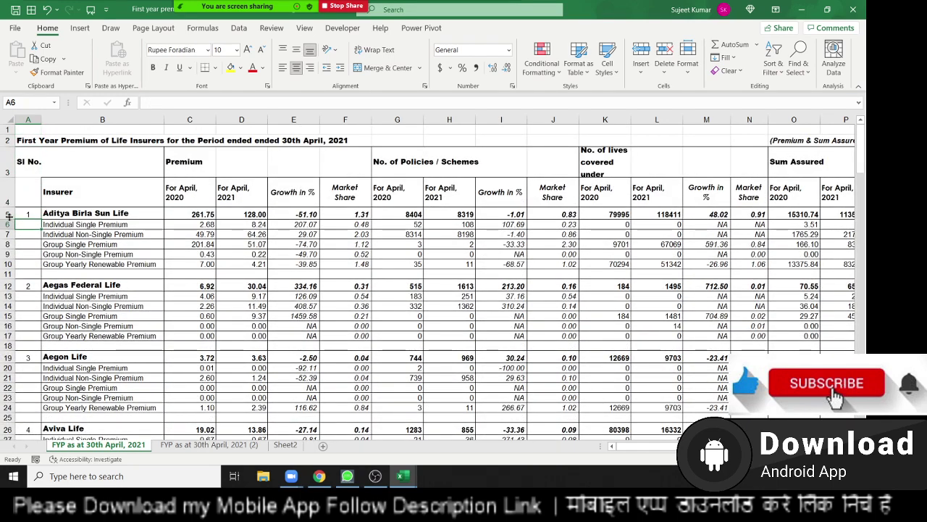
click(286, 445)
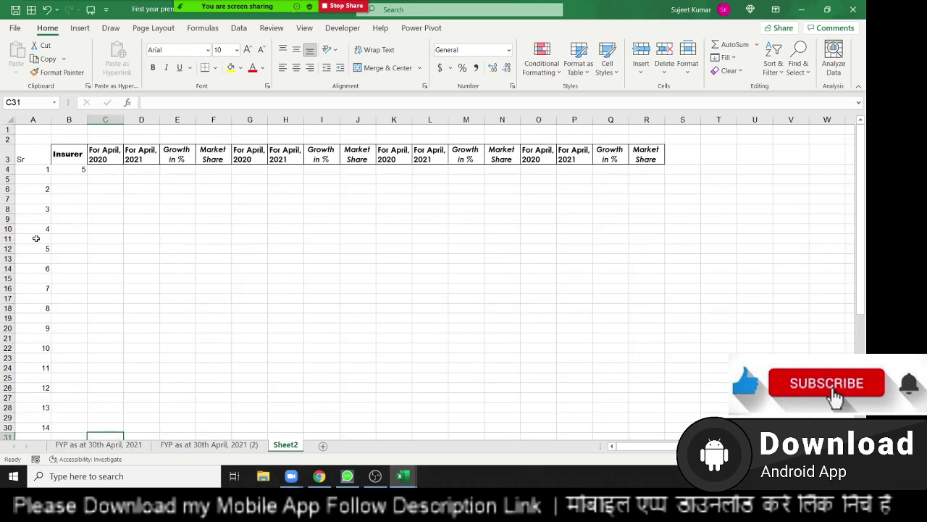
click(78, 174)
Enter =INDEX('FYP as at 30th April, 2021'!1:1048576,5,2) in B5, returning Aditya Birla Sun Life
click(79, 178)
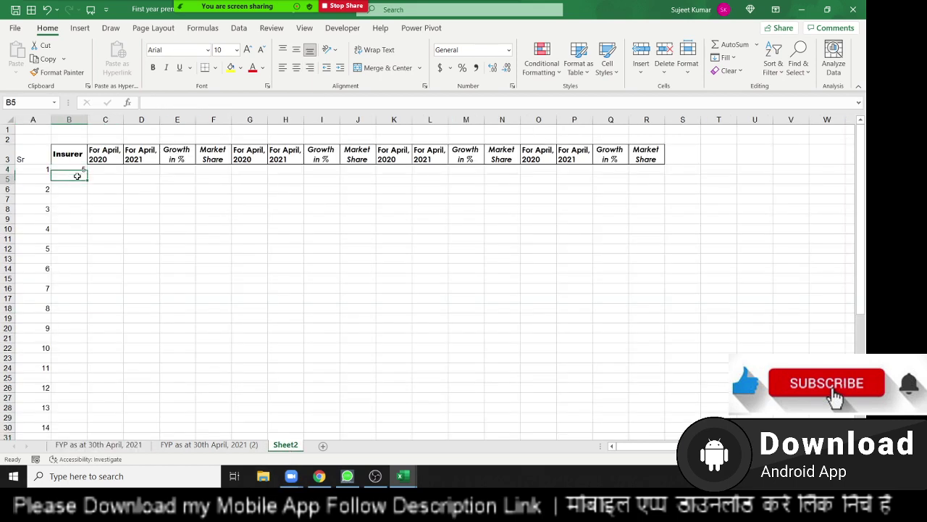
text(=ind)
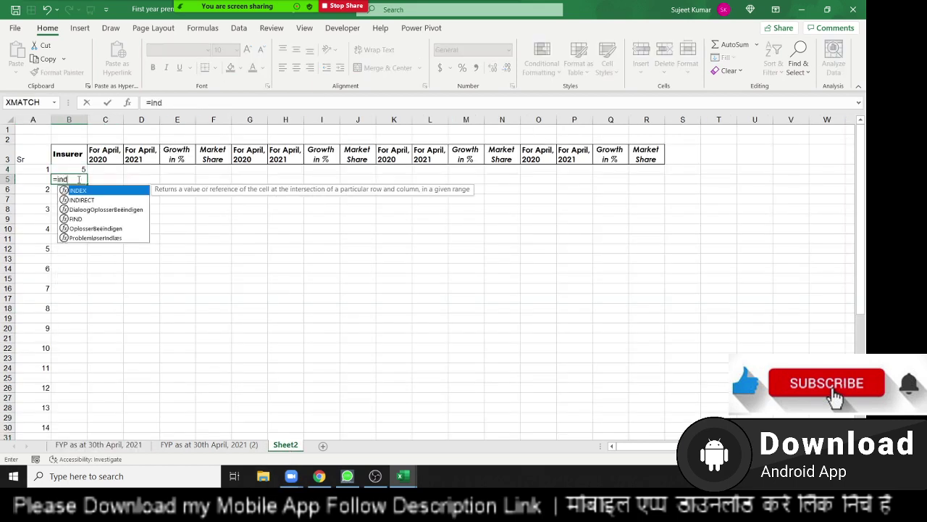
key(Tab)
click(94, 444)
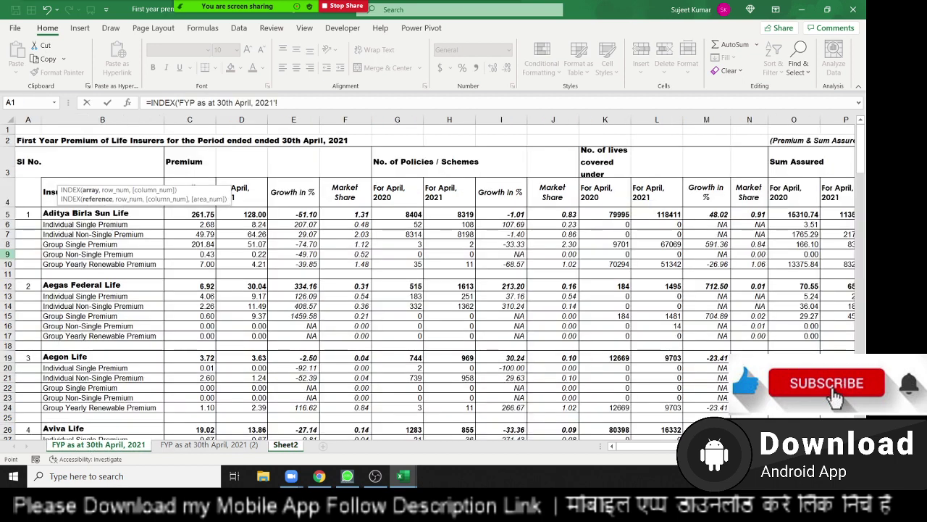
click(13, 119)
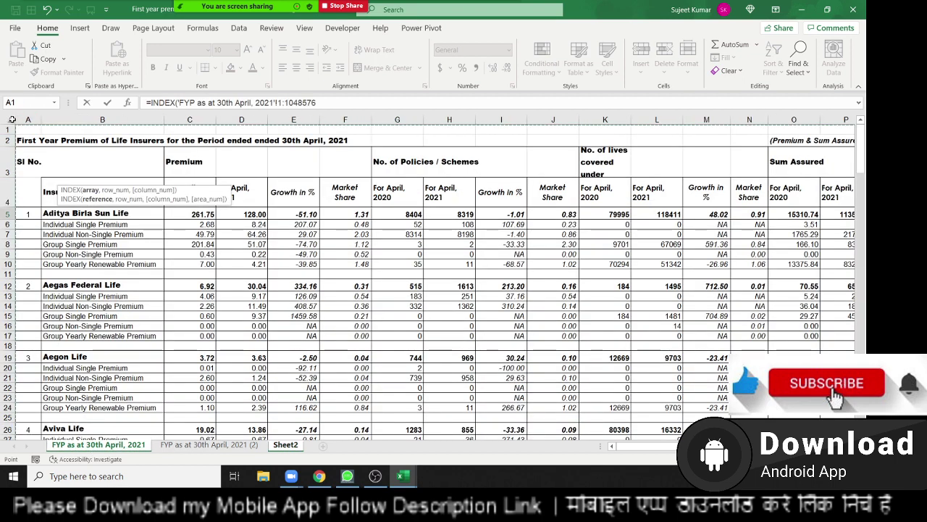
text(,5,2)
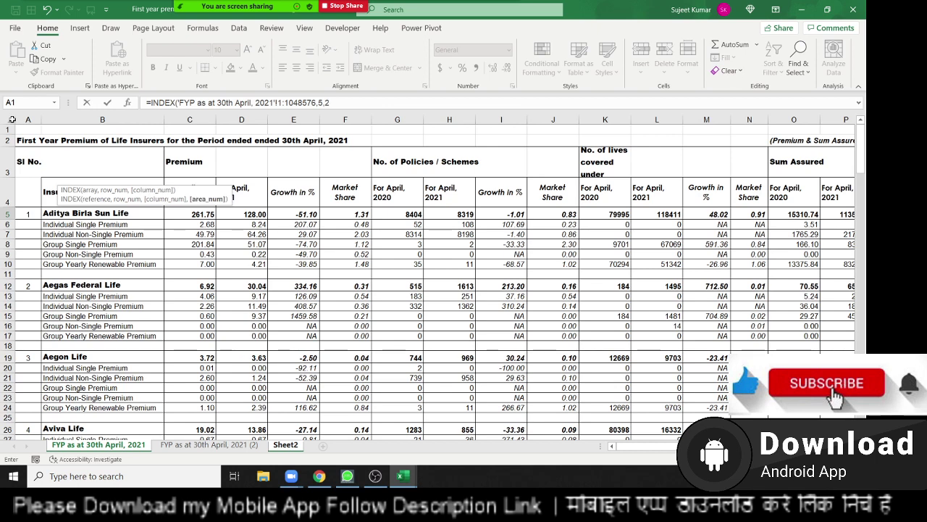
key(Return)
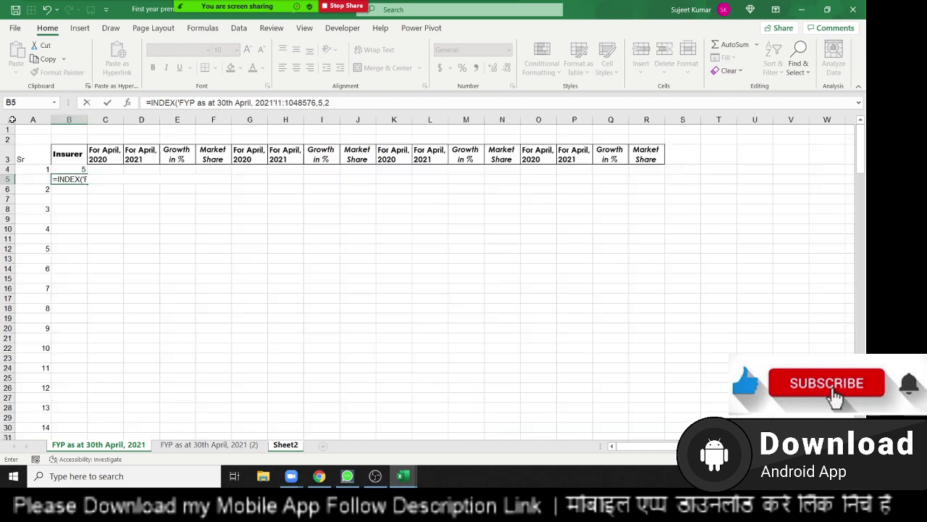
double_click(69, 179)
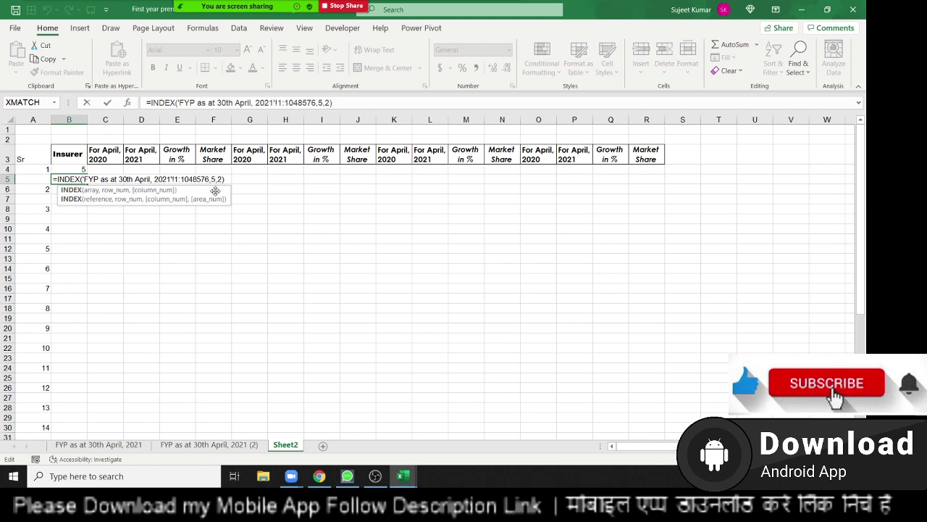
key(Escape)
Rename the FYP as at 30th April, 2021 sheet to Data
click(101, 444)
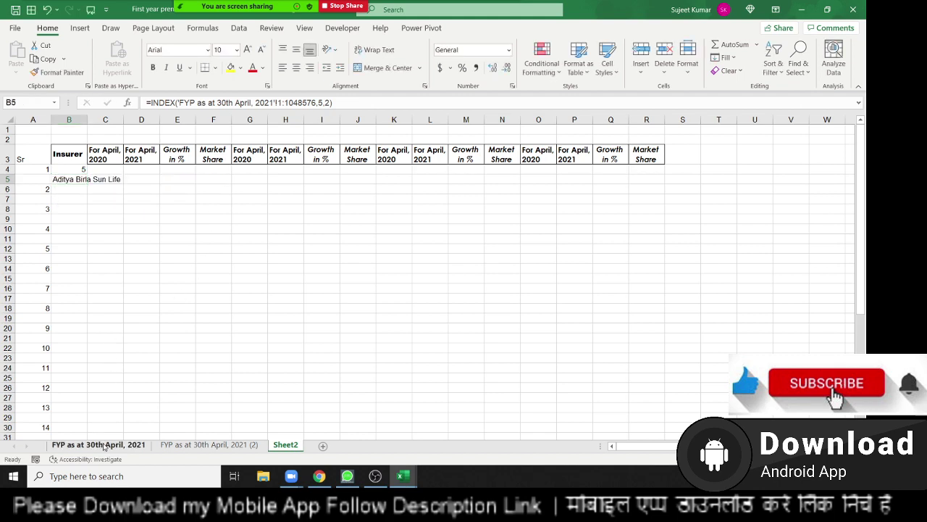
double_click(100, 444)
text(Data)
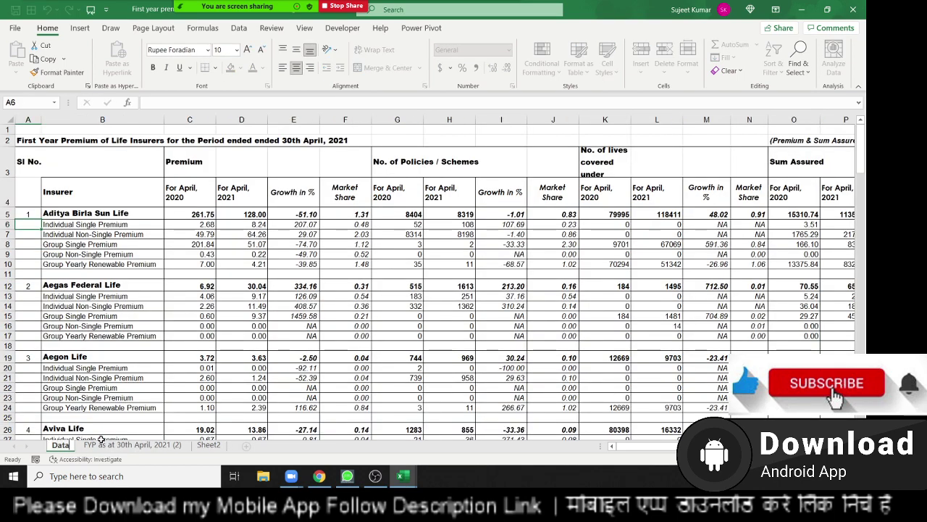
key(Return)
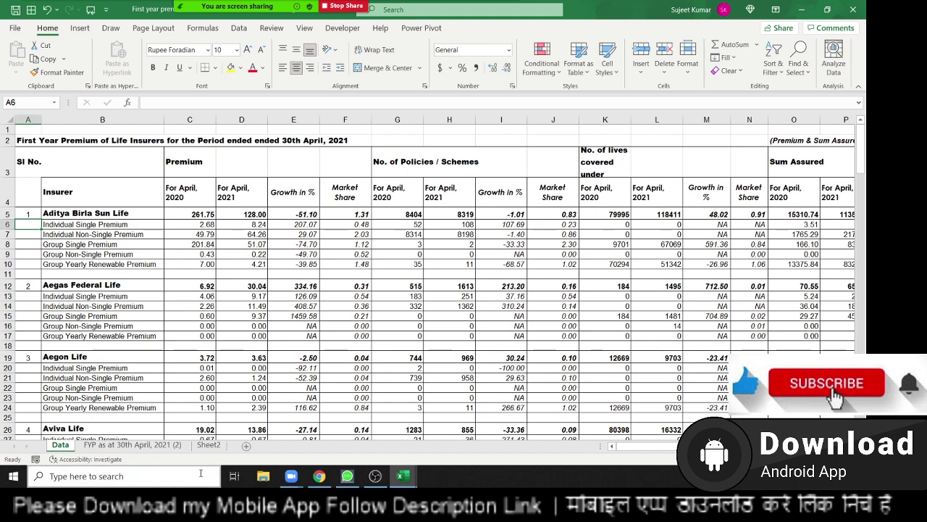
Confirm B5's INDEX formula now references Data, then clear B5
click(209, 444)
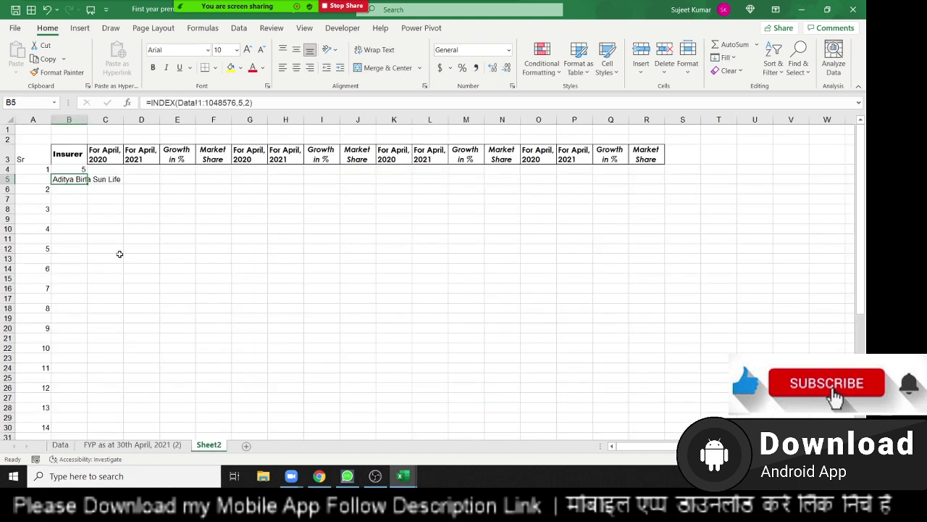
double_click(75, 181)
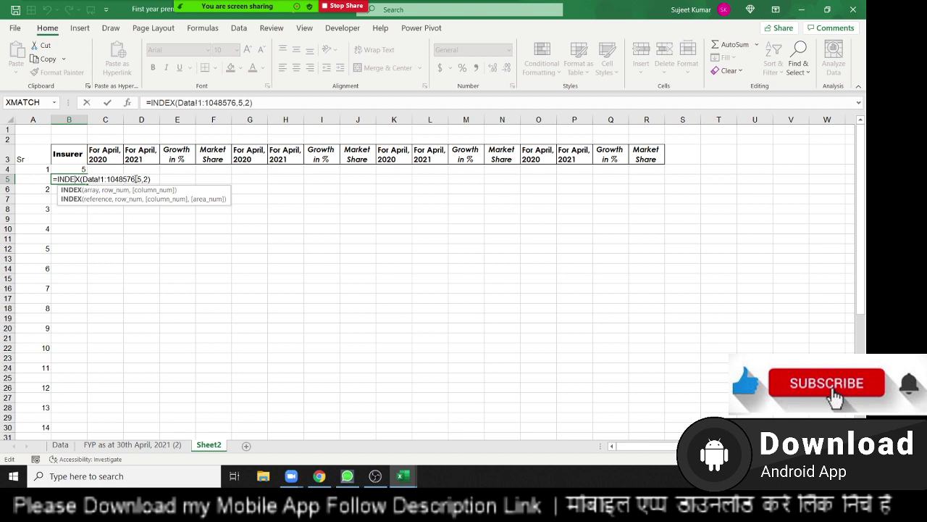
click(142, 179)
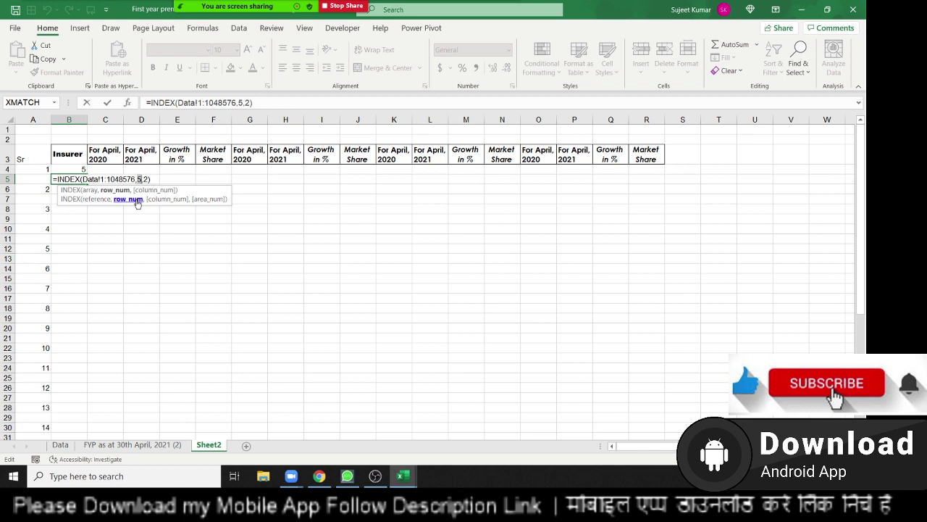
key(ctrl+Return)
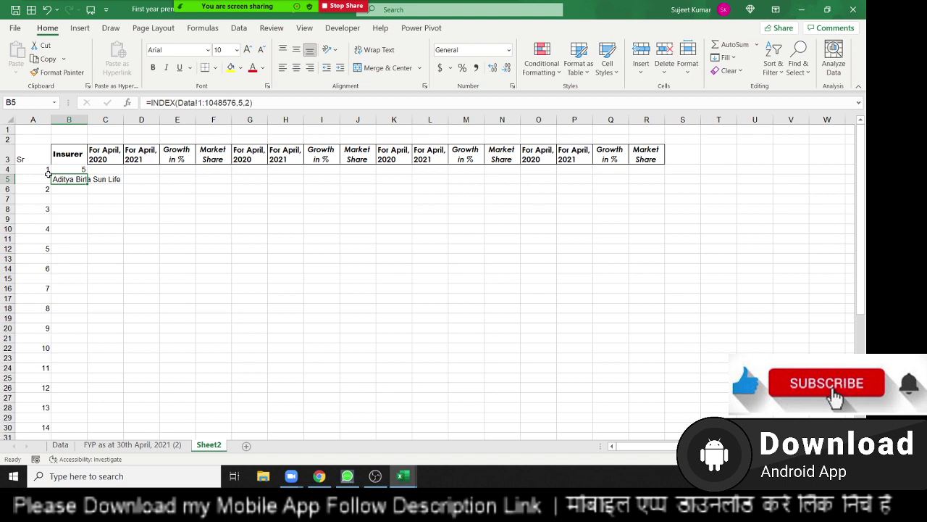
key(Delete)
key(Up)
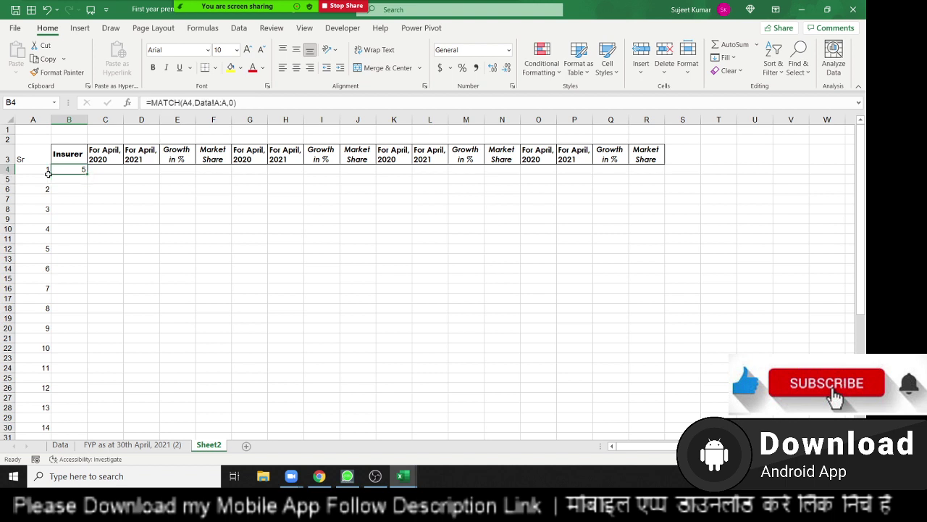
Change B4 to =INDEX(Data!1:1048576,MATCH(A4,Data!A:A,0),2), showing Aditya Birla Sun Life
click(171, 102)
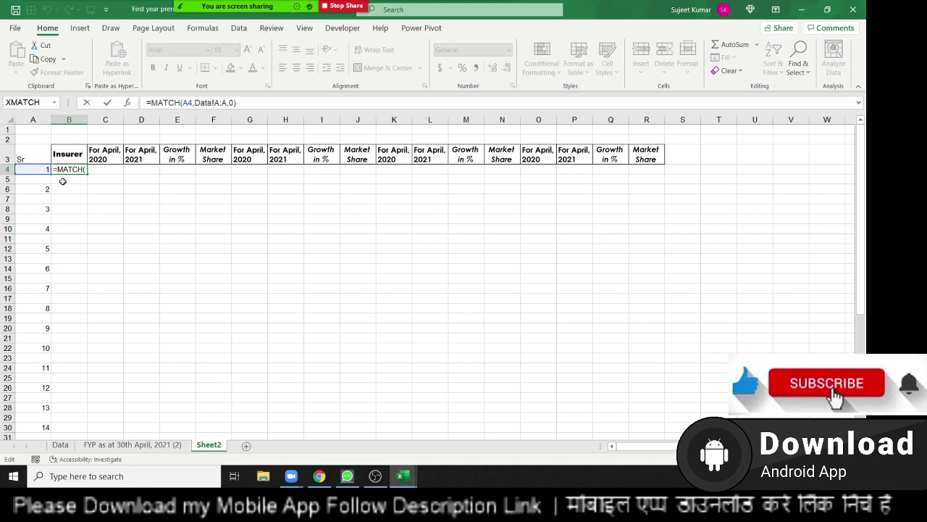
text(ind)
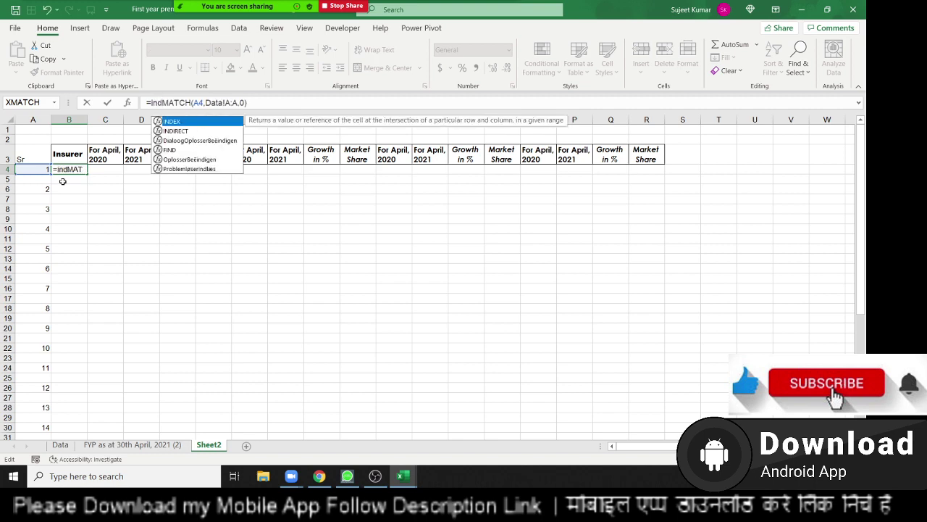
key(Tab)
click(60, 445)
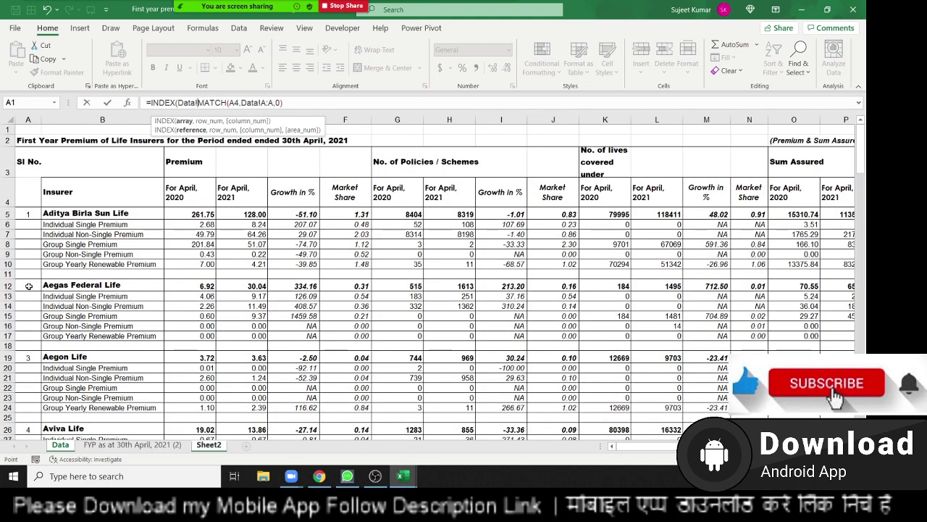
click(9, 118)
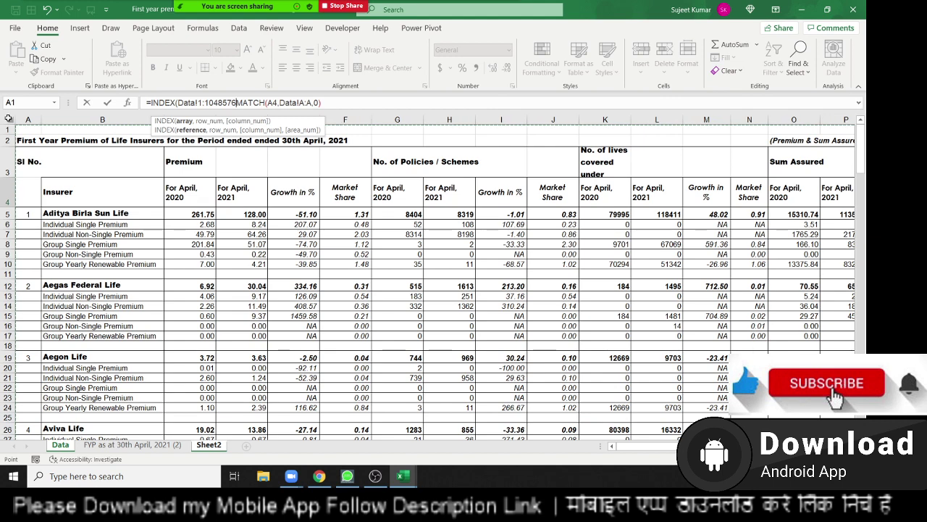
text(,)
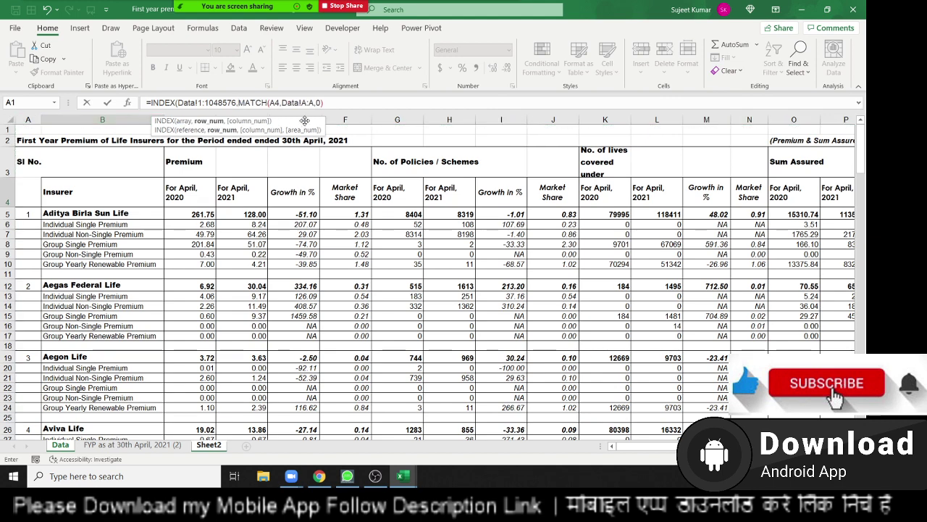
click(328, 103)
text(,)
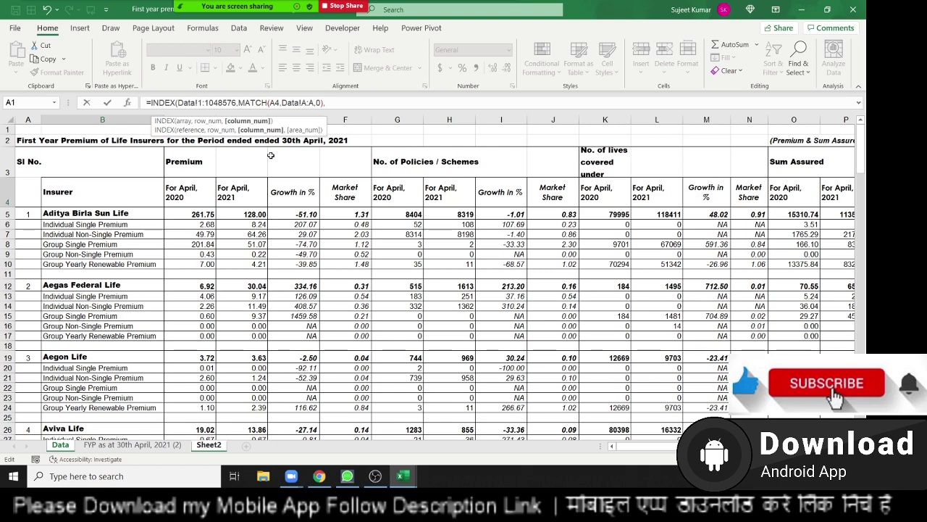
text(2)
key(Return)
key(Return)
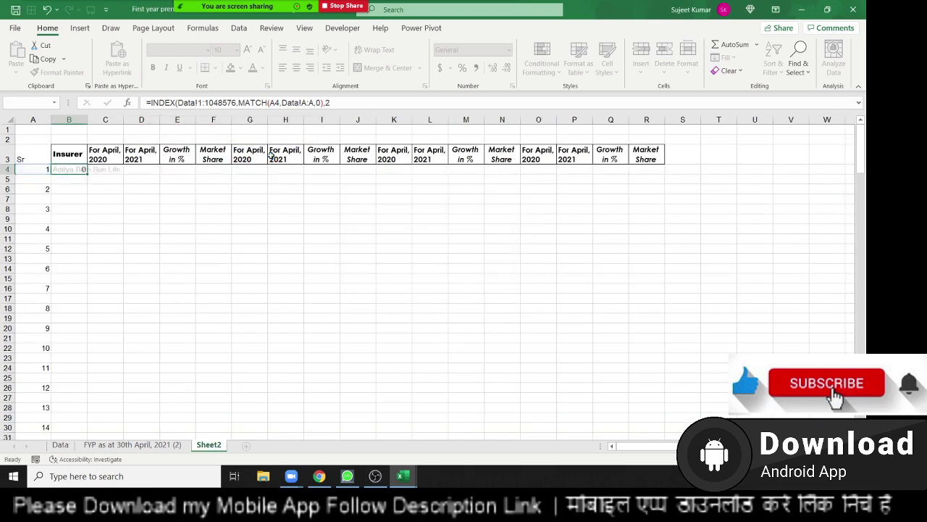
Replace B4's column number 2 with MATCH(B3,Data!4:4,0) and commit the formula
key(Up)
key(F2)
key(Left)
key(Left)
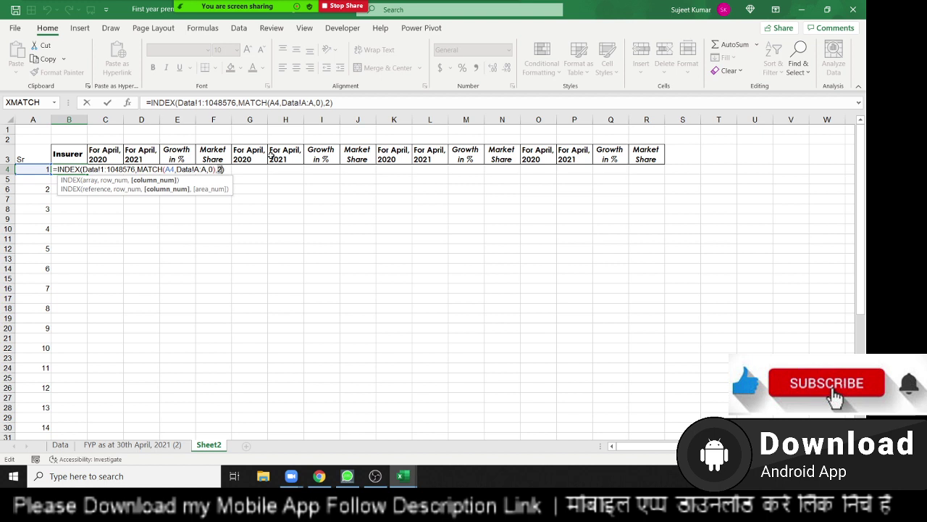
text(ma)
key(Tab)
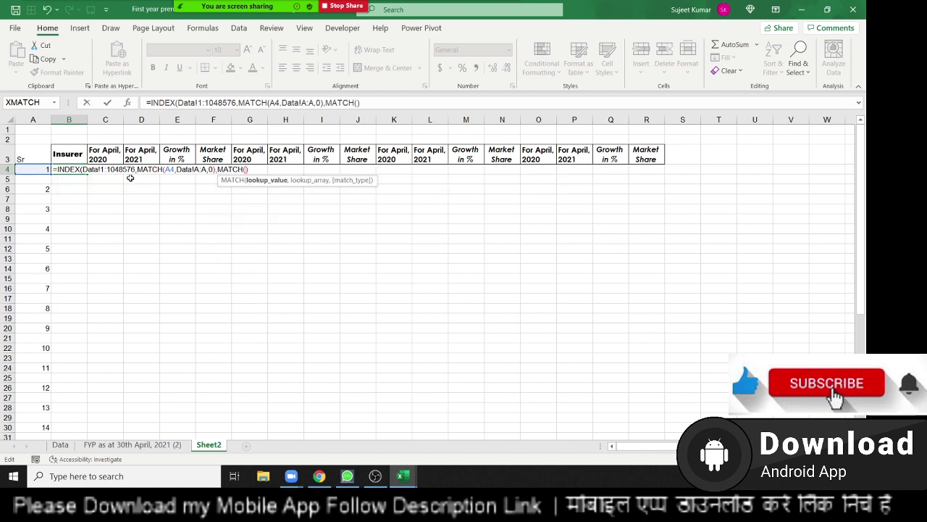
click(63, 154)
text(,)
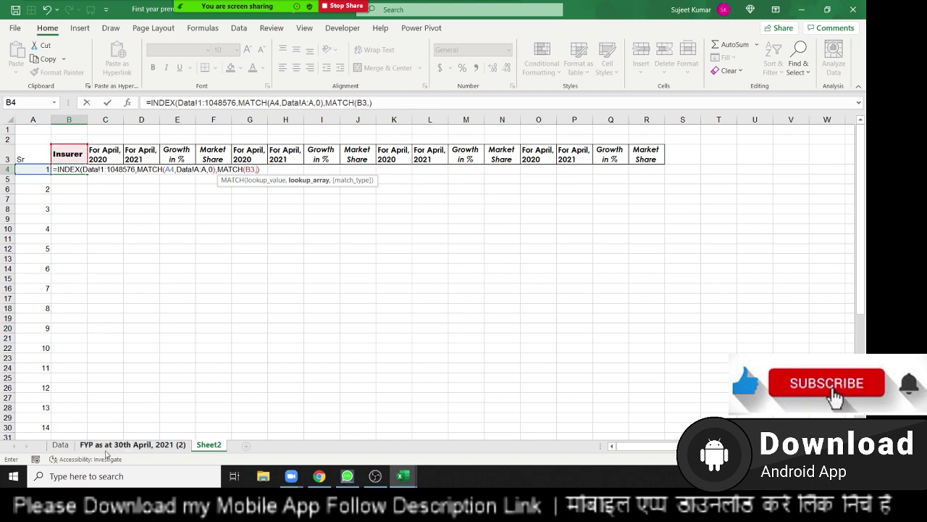
click(61, 444)
click(6, 193)
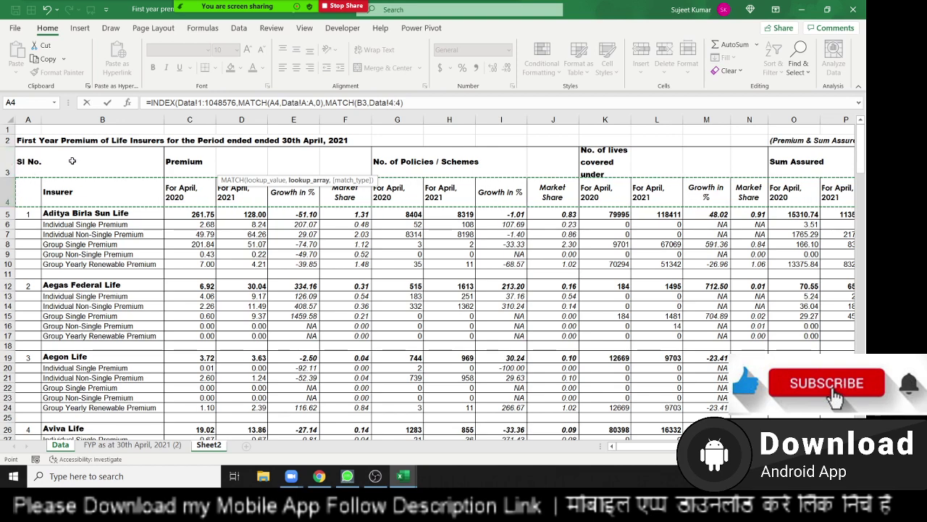
click(414, 105)
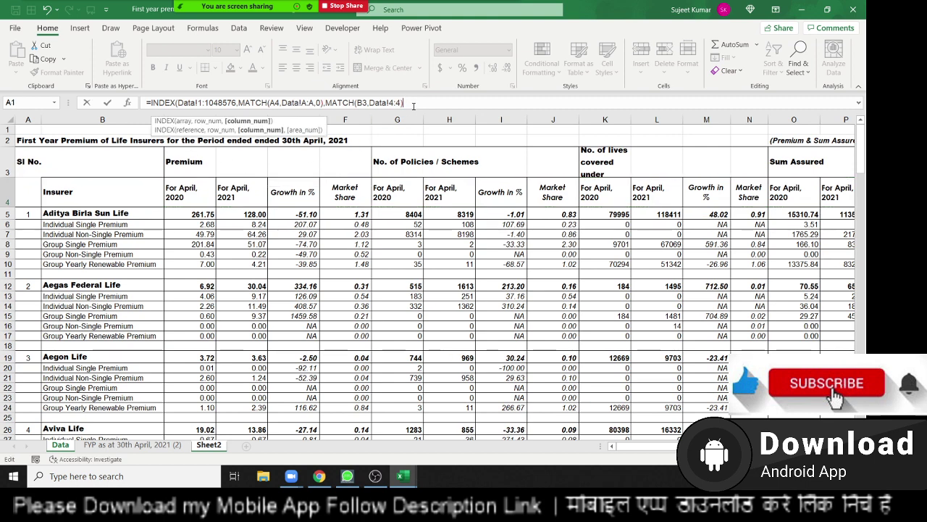
key(BackSpace)
text(,0)
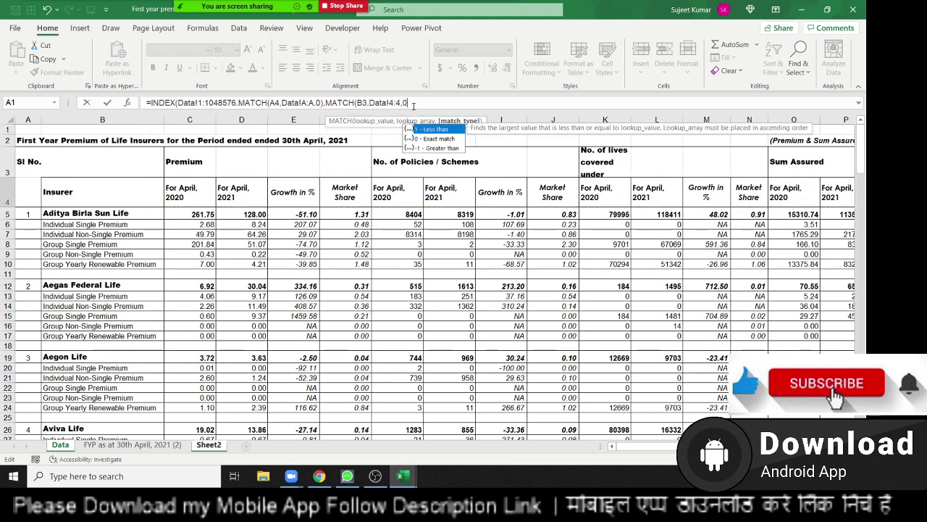
text())
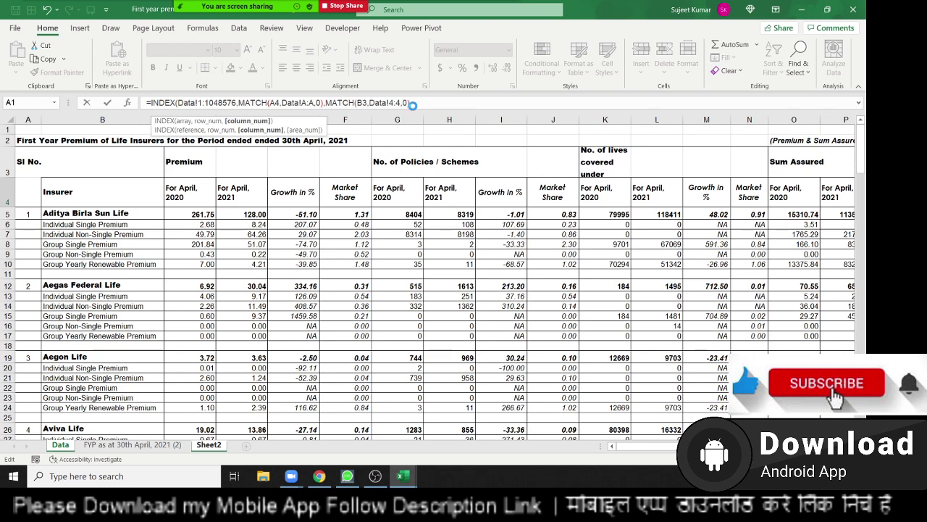
key(Return)
key(Return)
key(Up)
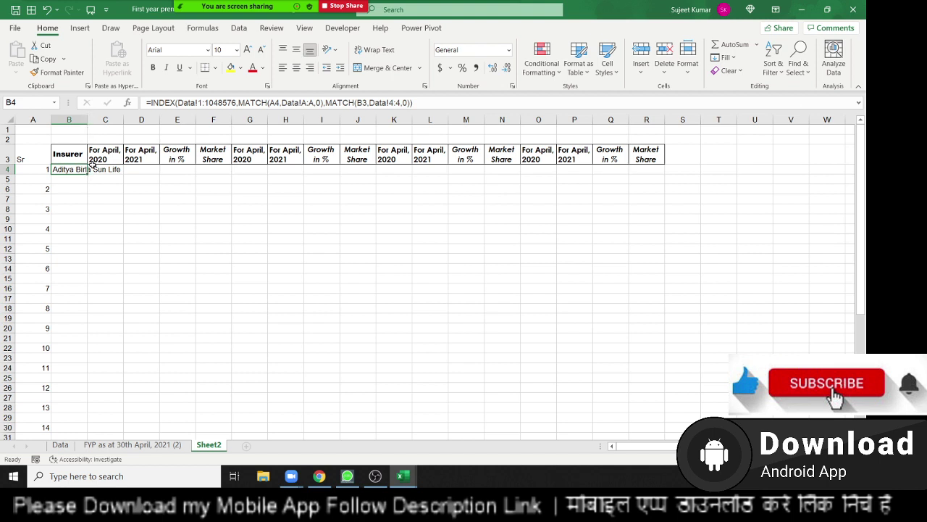
Copy B4's formula text, leave B4 unchanged, and cancel pasting it into B5
click(443, 106)
click(152, 103)
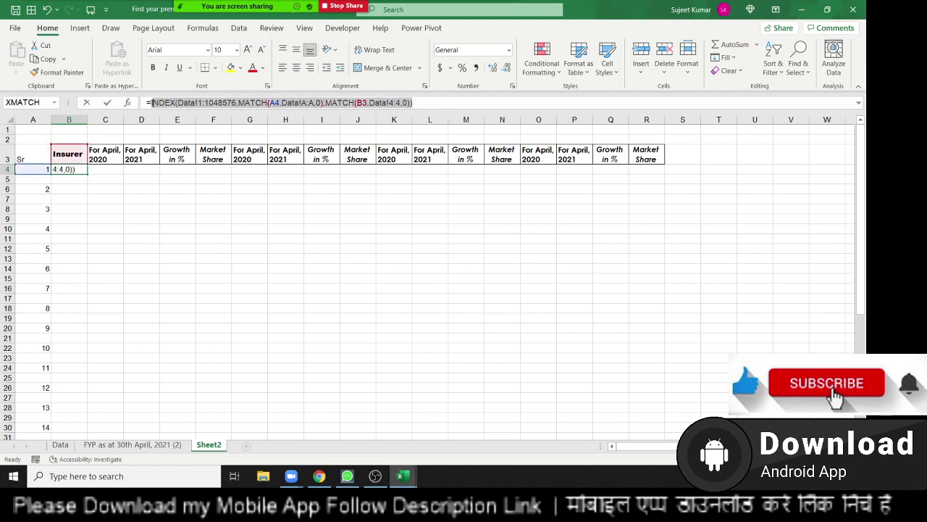
click(73, 180)
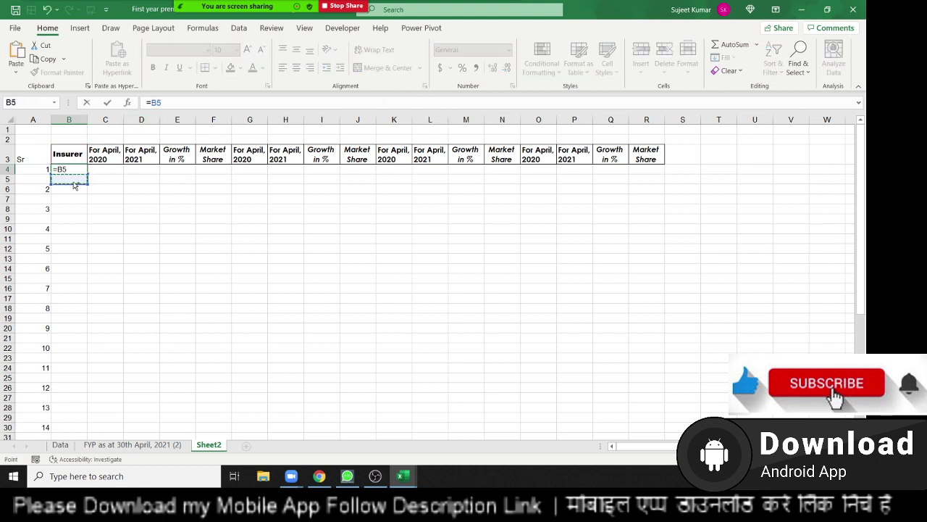
key(Escape)
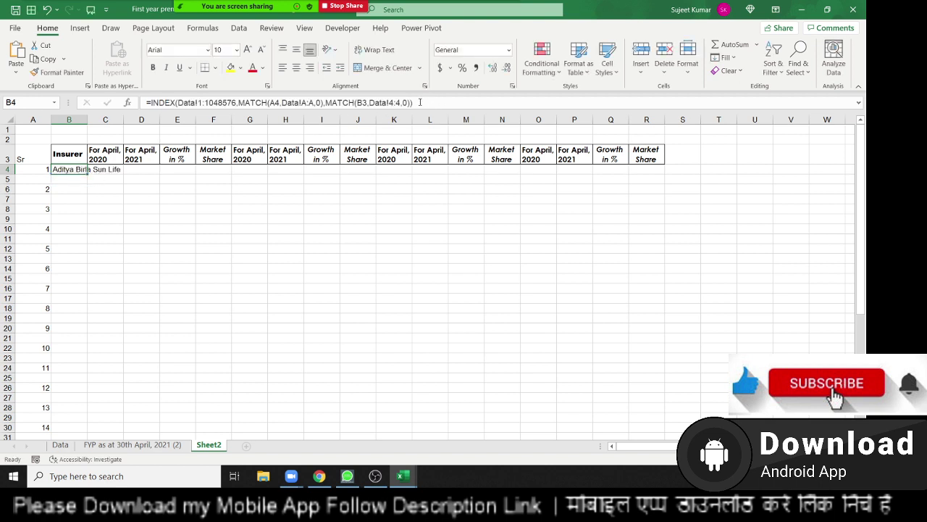
drag(420, 102, 152, 102)
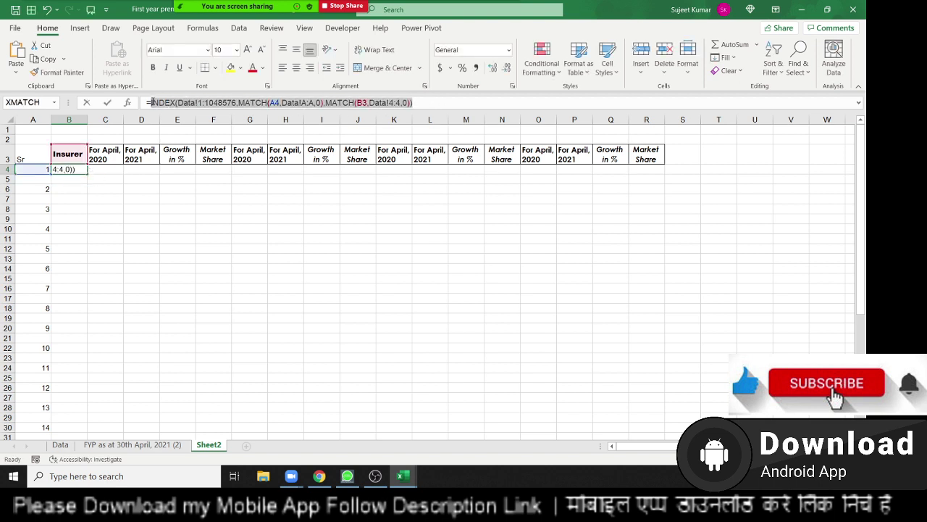
key(Escape)
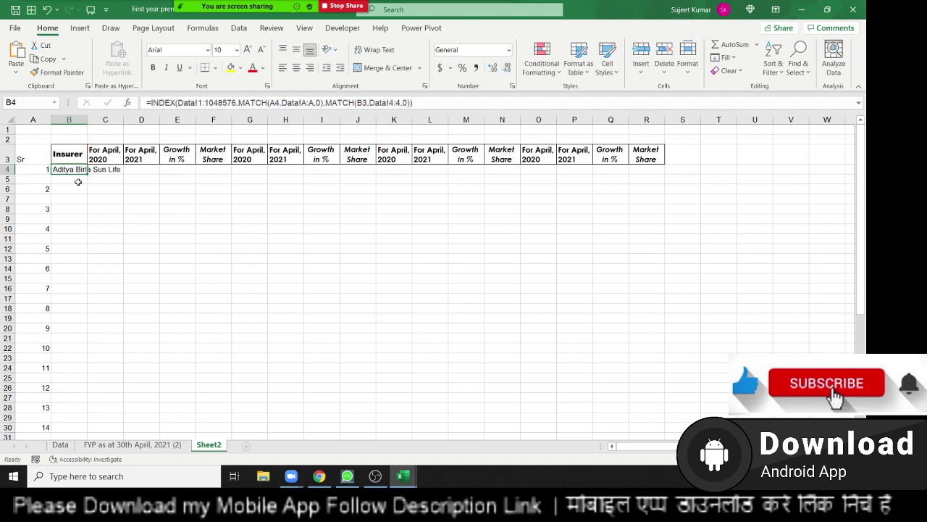
click(77, 181)
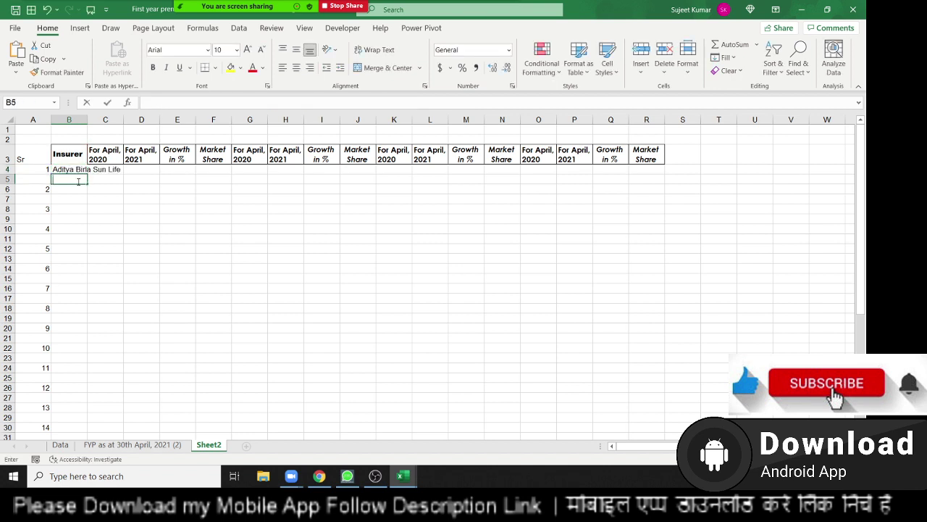
key(ctrl+v)
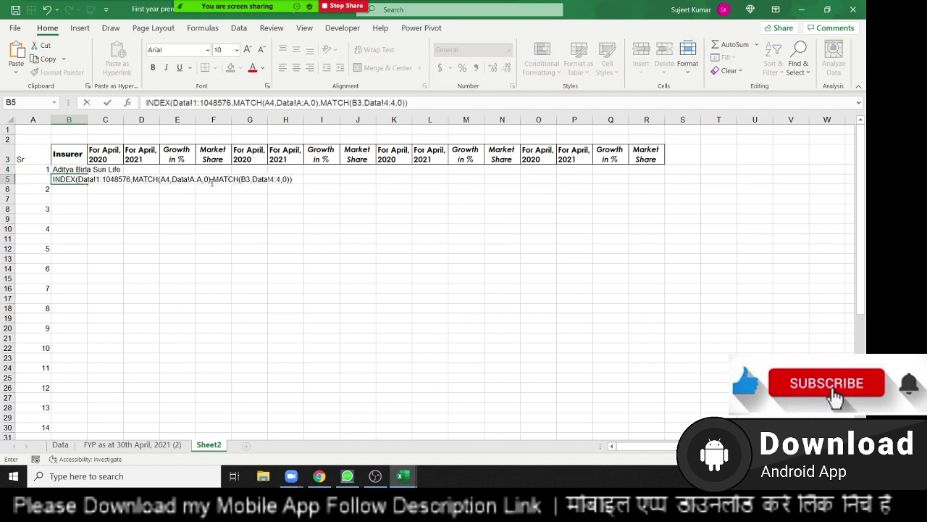
key(Escape)
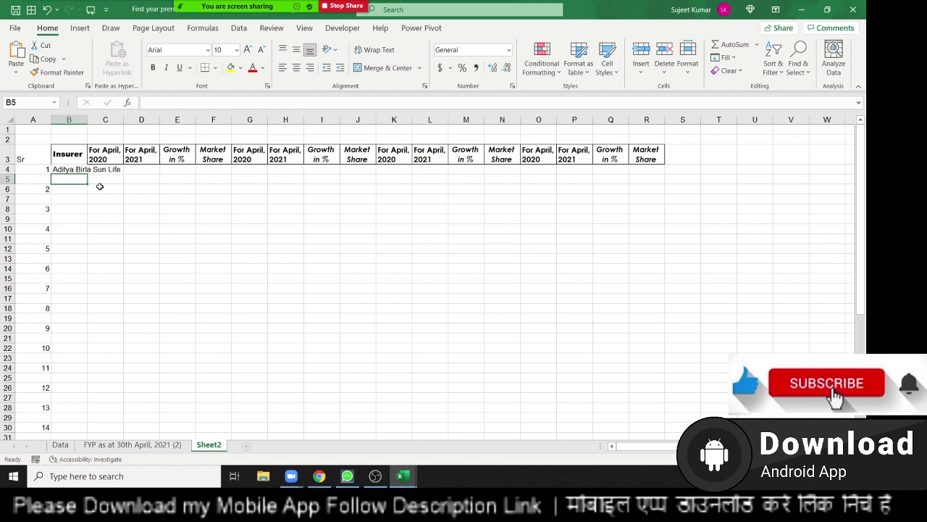
click(60, 444)
drag(67, 192, 68, 274)
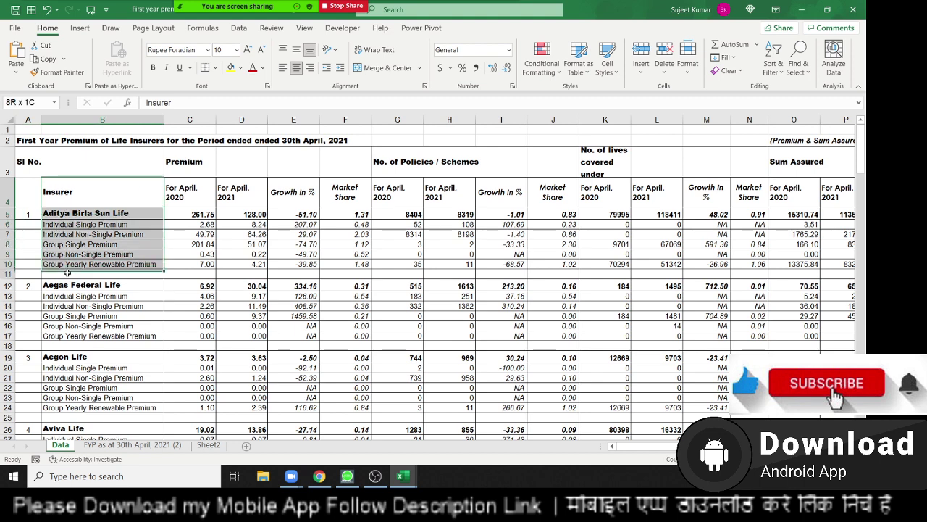
key(ctrl+c)
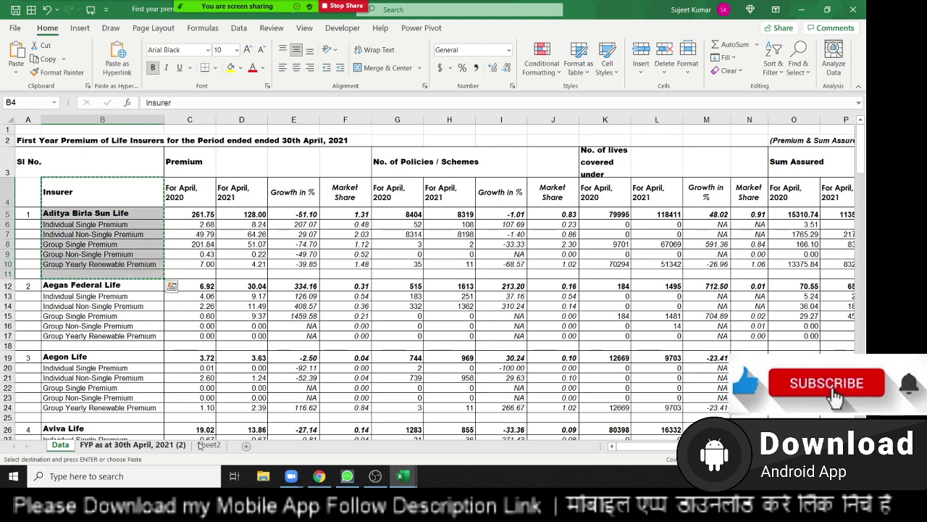
click(209, 444)
scroll(459, 259, down, 3)
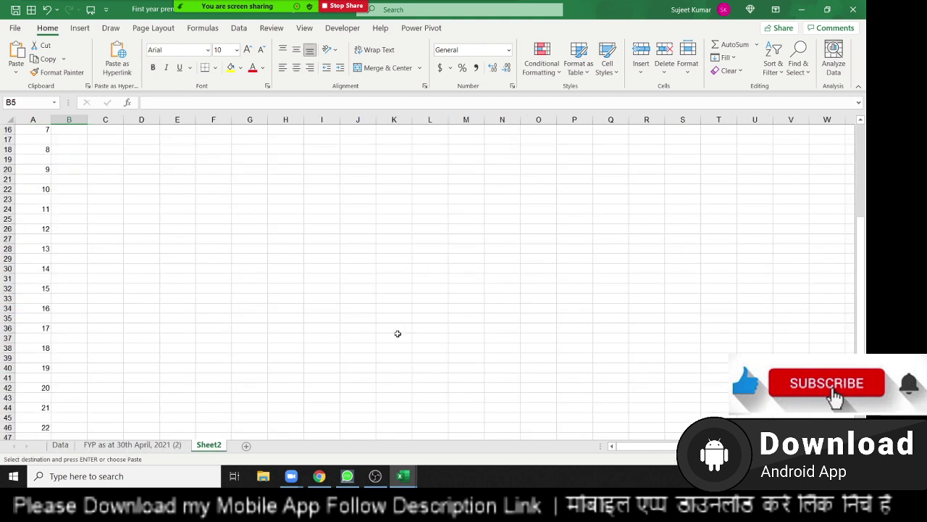
scroll(398, 331, down, 7)
scroll(266, 332, down, 3)
click(72, 259)
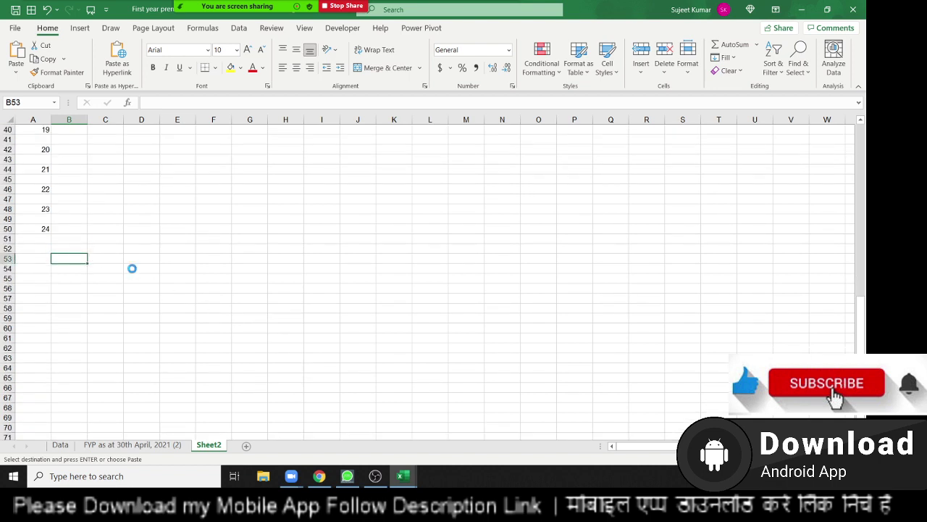
key(ctrl+v)
click(212, 331)
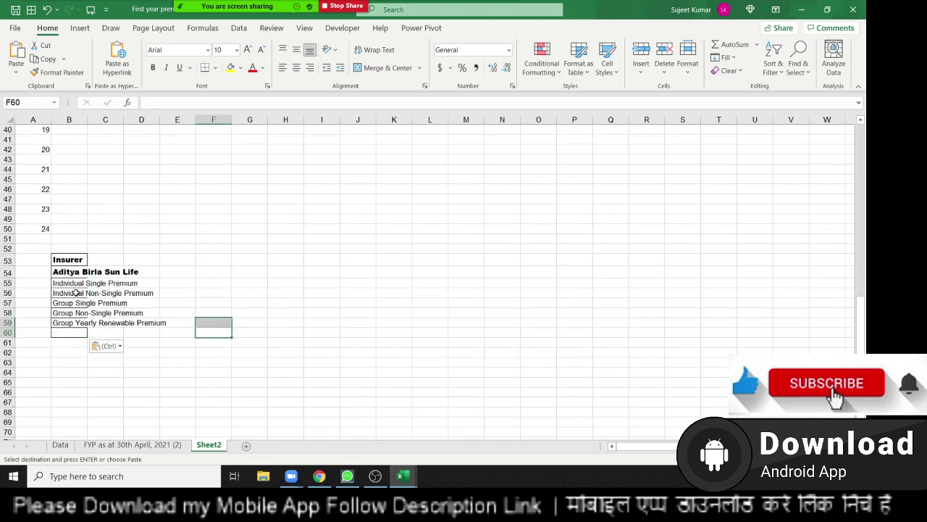
drag(72, 287, 70, 308)
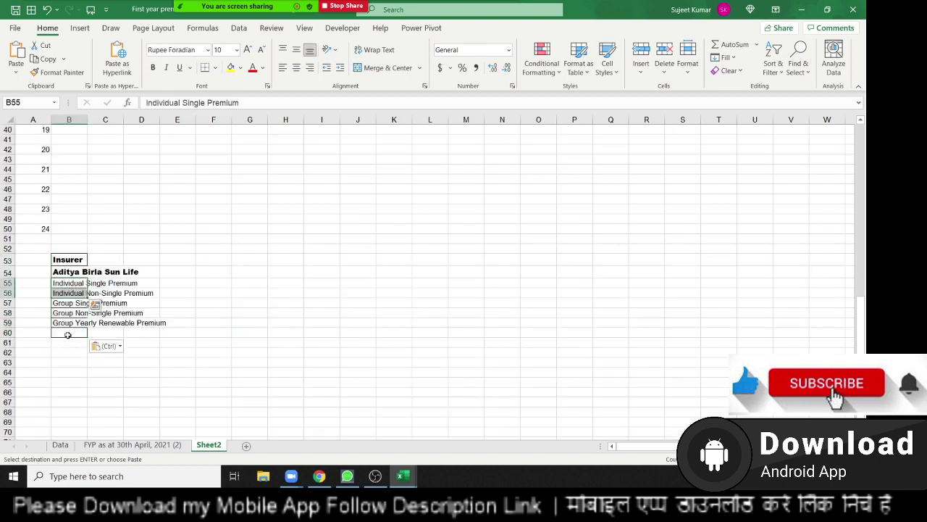
click(67, 287)
click(68, 273)
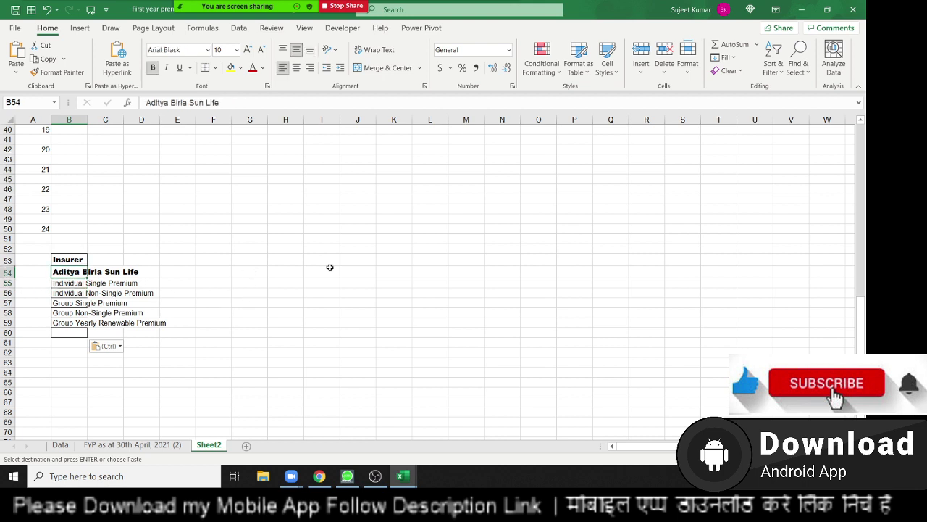
click(280, 281)
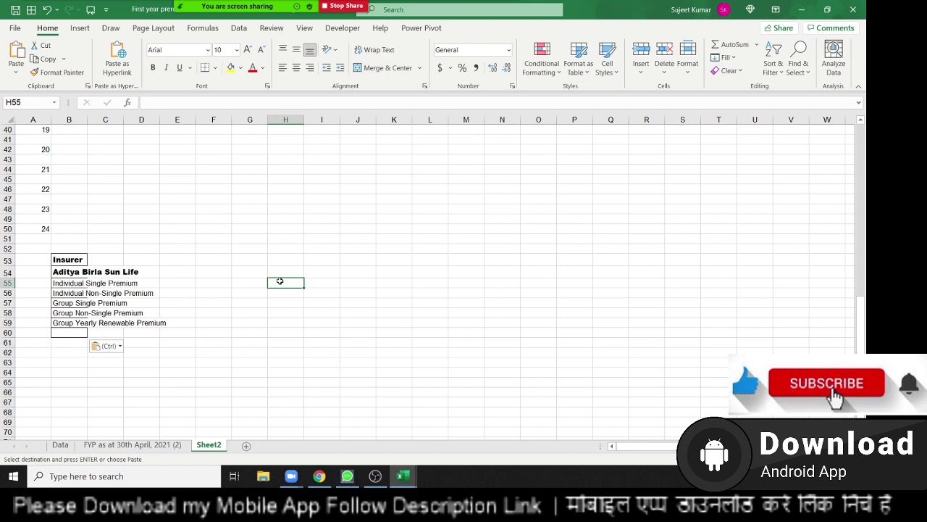
Enter =INDEX(B53:B59,2) in H55 to return Aditya Birla Sun Life, then select B53:B60
text(=ind)
key(Tab)
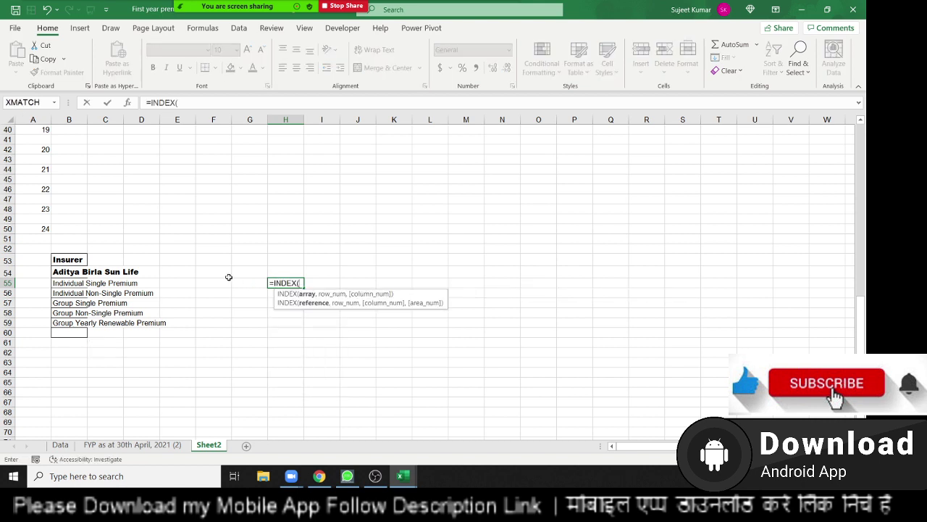
drag(77, 262, 77, 321)
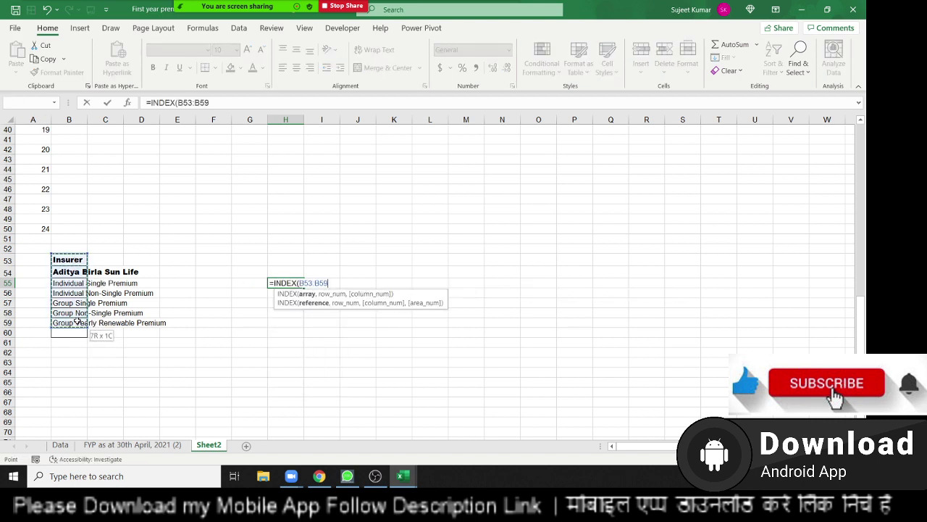
text(,2)
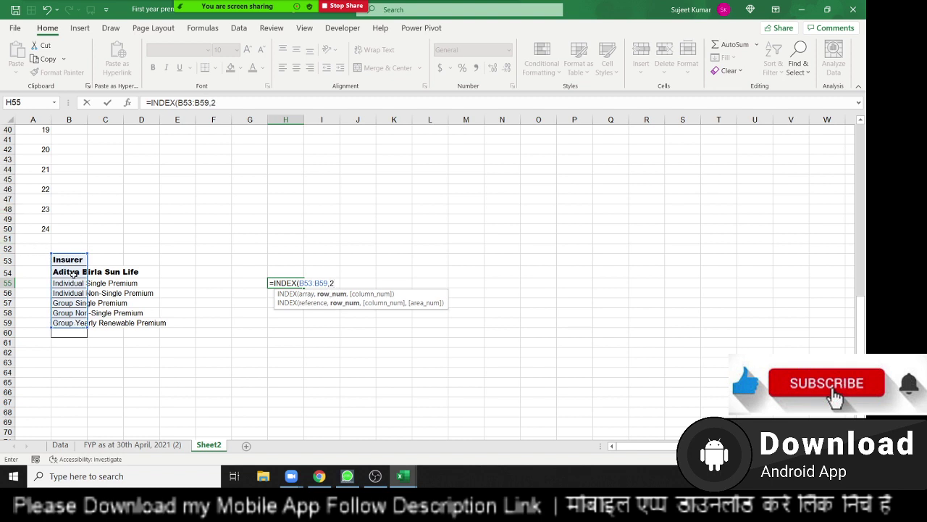
key(Return)
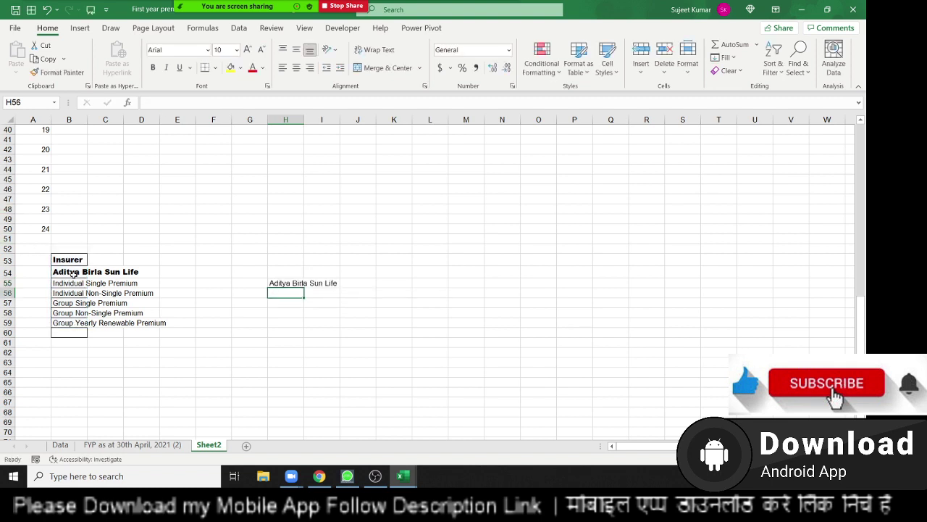
double_click(286, 284)
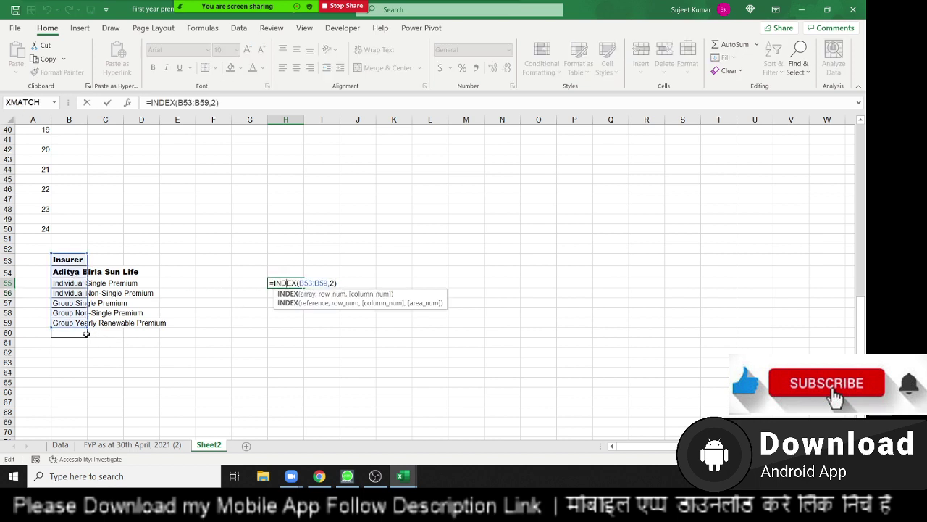
key(Escape)
drag(77, 259, 73, 331)
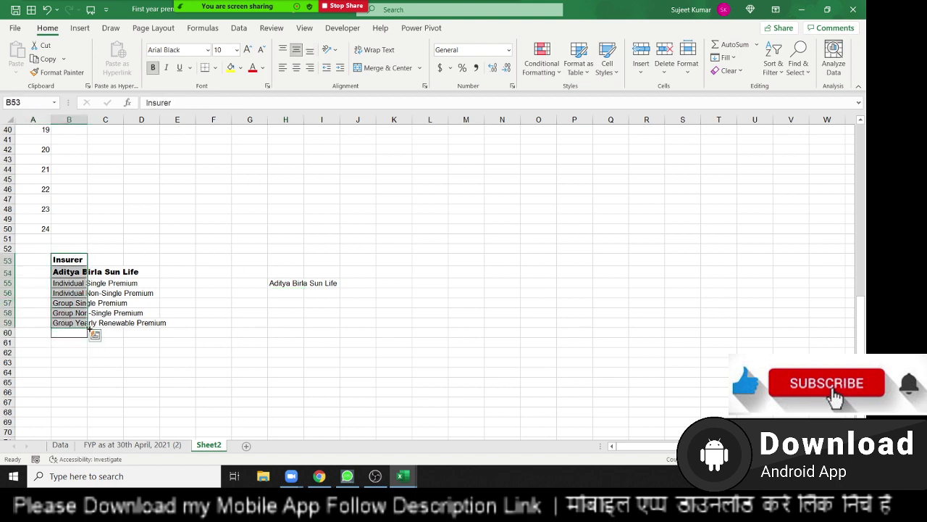
Fill the label list into column C, then clear the copied entries C53:C59
drag(88, 330, 120, 330)
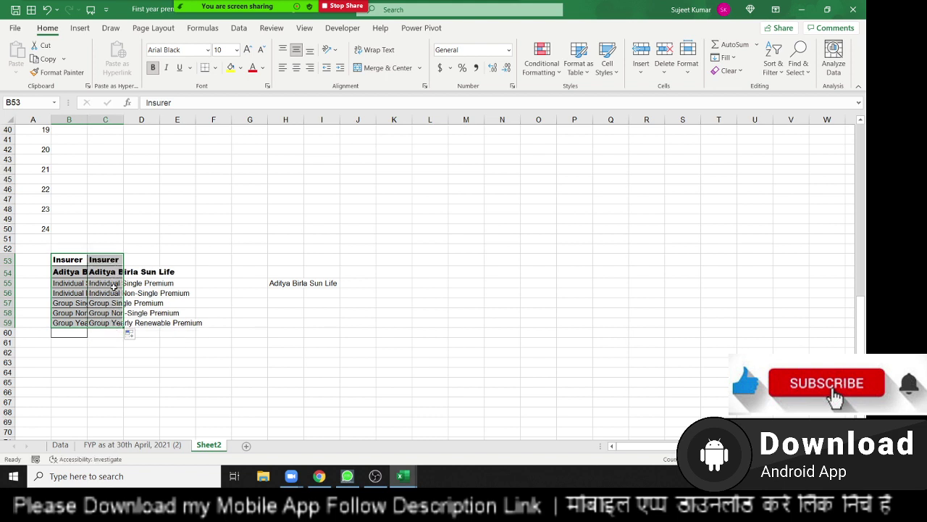
click(114, 287)
key(Up)
key(Up)
key(ctrl+shift+Down)
key(Delete)
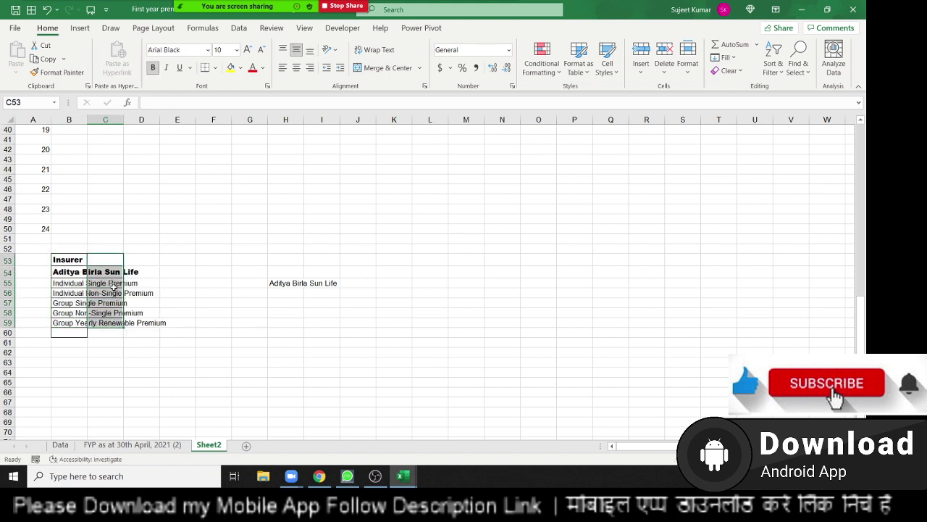
Enter 60 in C55 beside the Individual Single Premium label
click(113, 284)
text(60)
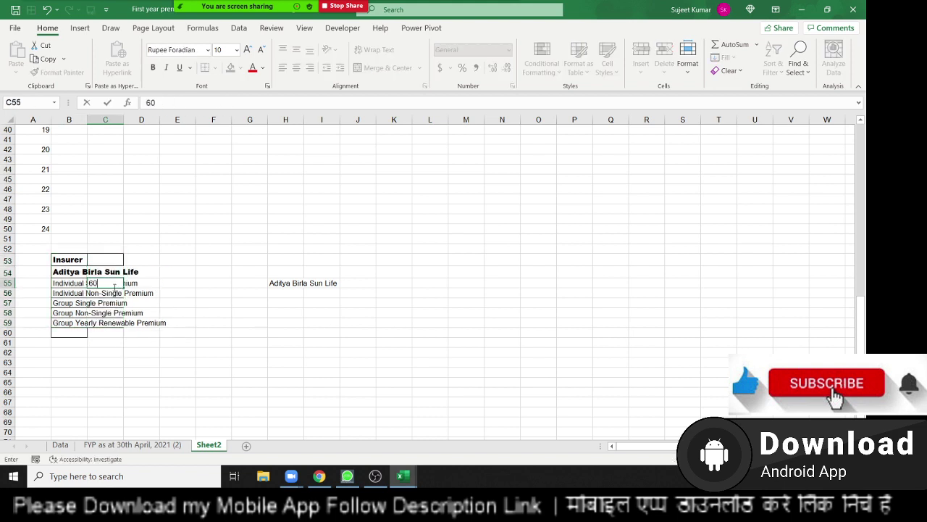
key(Return)
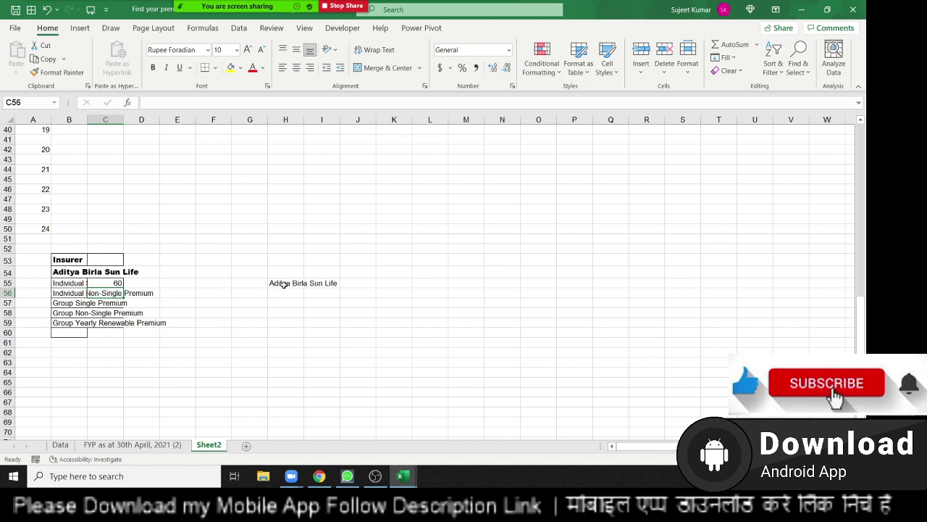
click(287, 284)
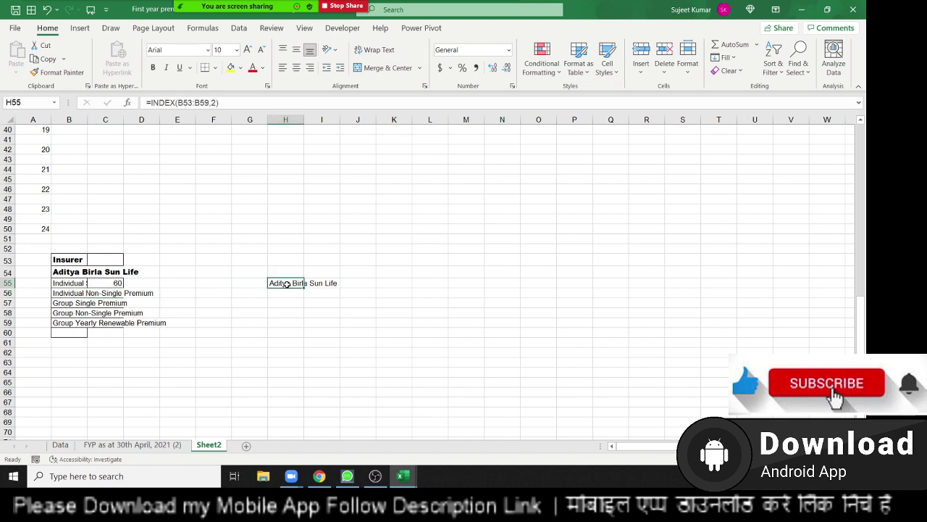
click(253, 332)
click(257, 290)
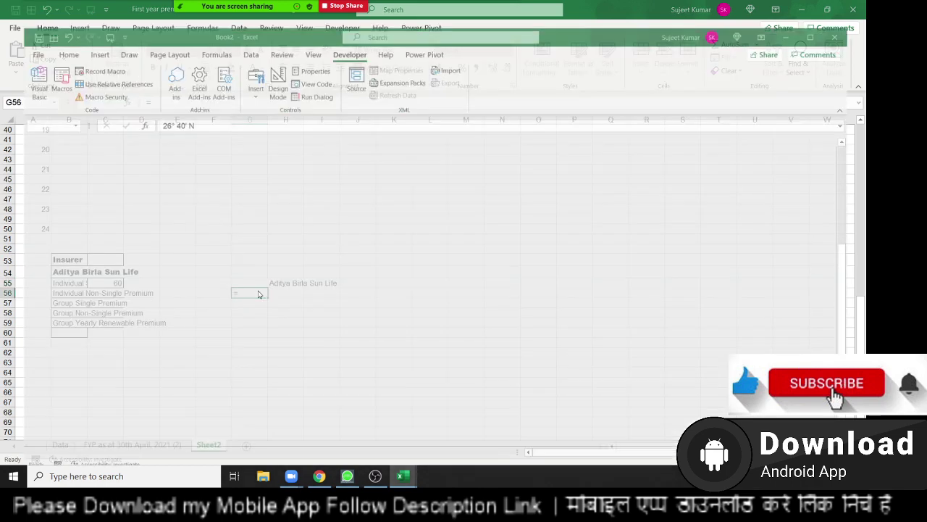
Enter =INDEX(B53:C59,3,2) in G56 to return 60, then review the formula
text(=)
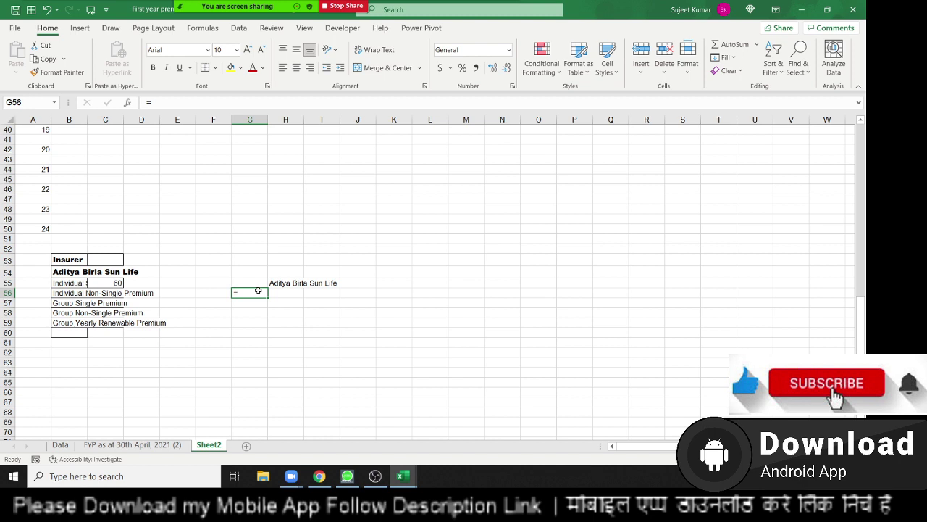
text(ind)
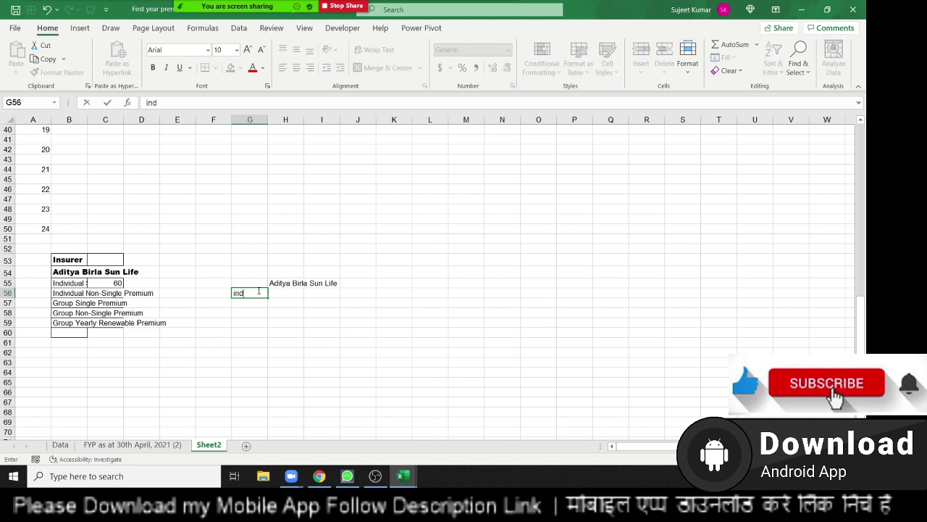
text(=)
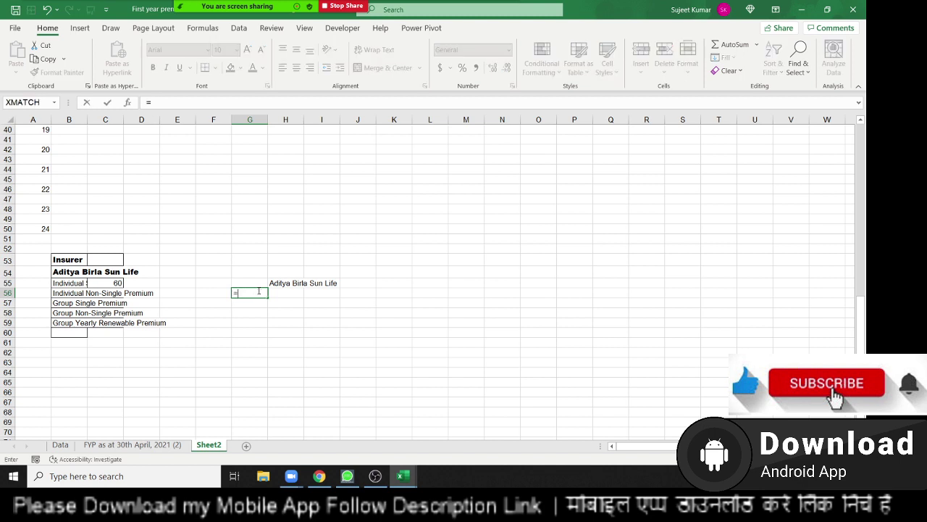
text(ind)
key(Tab)
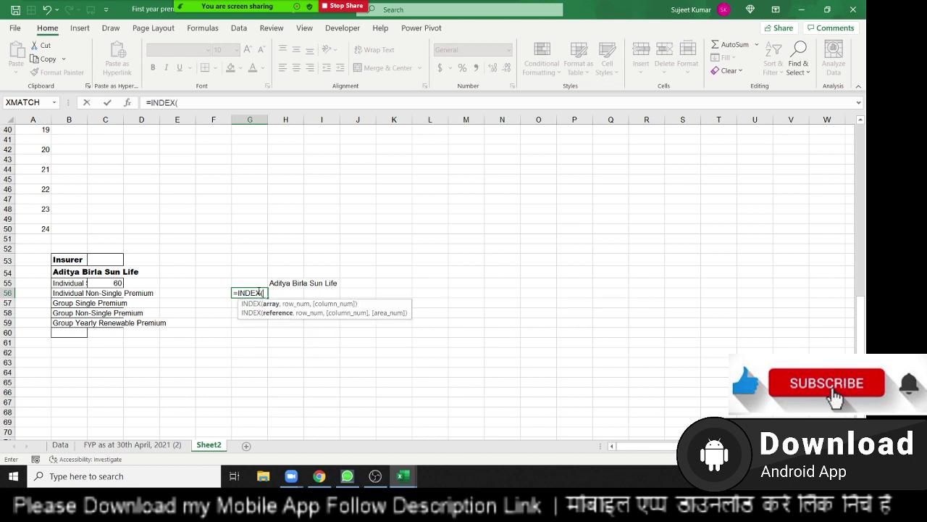
mouse_move(61, 261)
mouse_down()
mouse_move(107, 301)
mouse_move(99, 322)
mouse_up()
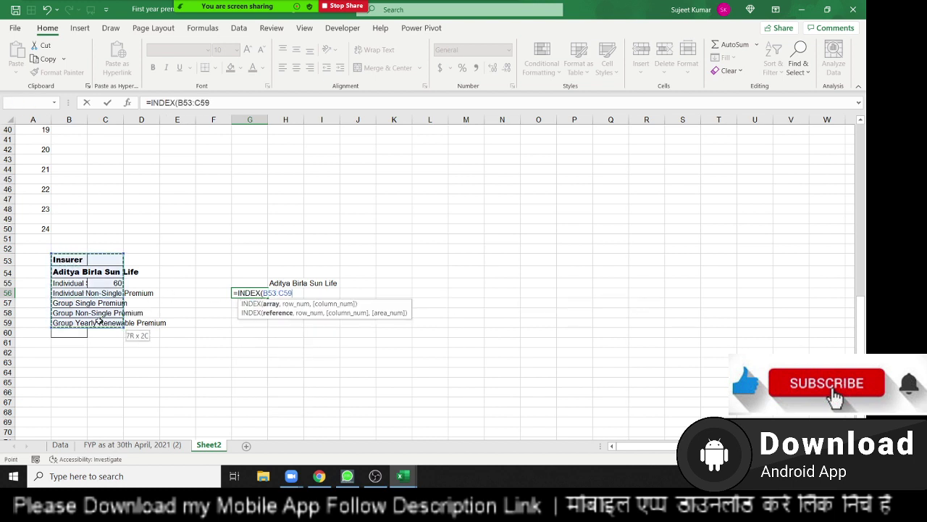
text(,)
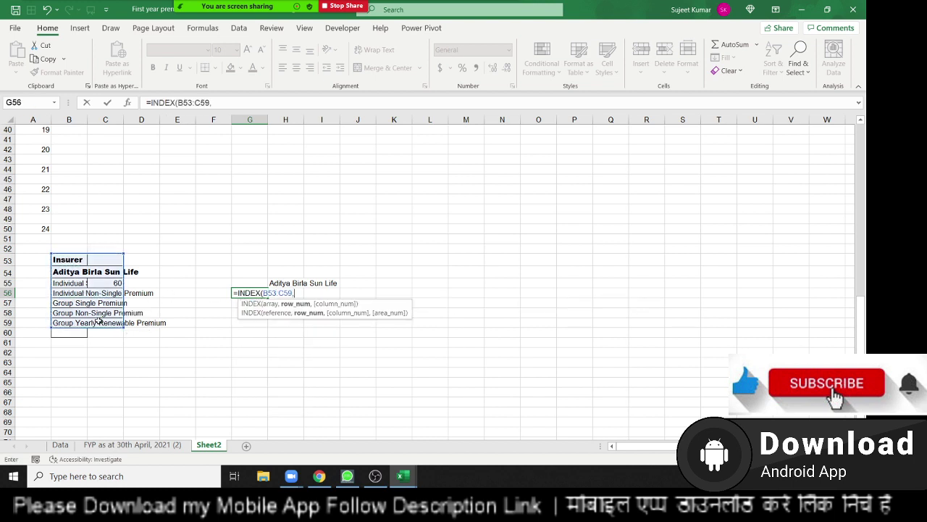
text(3,2)
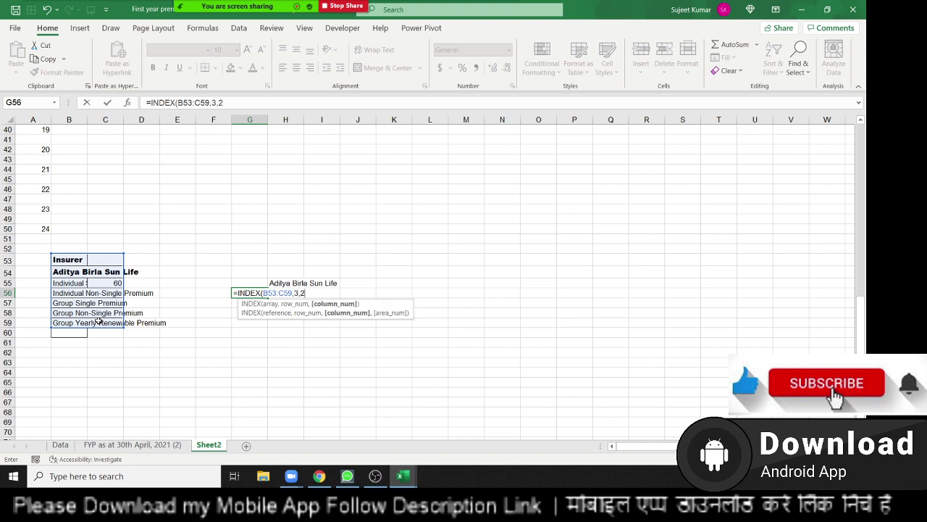
key(Return)
key(Up)
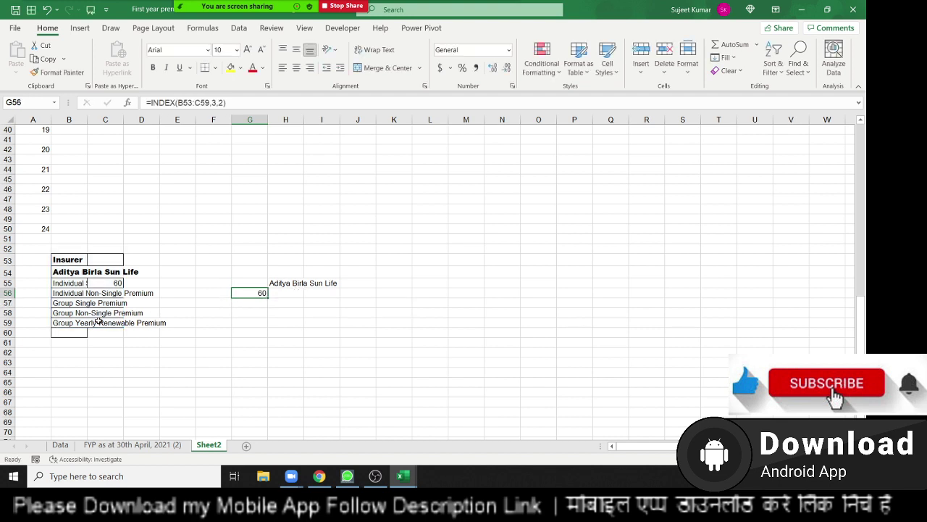
key(F2)
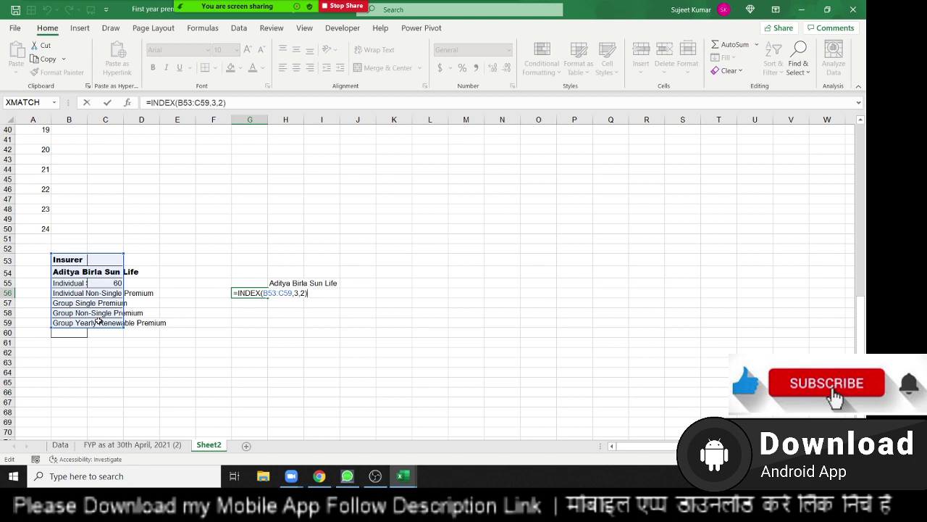
key(Escape)
Clear and delete the practice cells B53:H60, shifting remaining cells up
mouse_move(58, 261)
mouse_down()
mouse_move(242, 333)
mouse_move(303, 335)
mouse_up()
key(Delete)
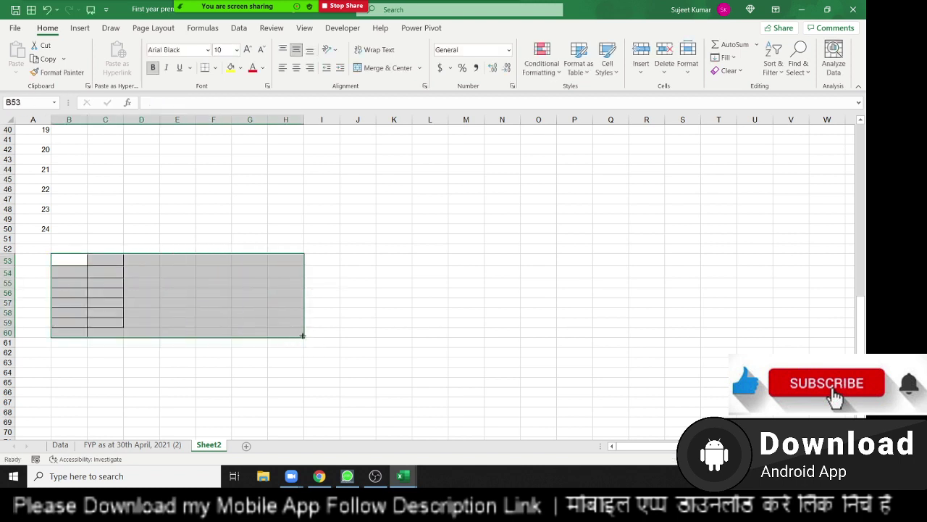
key(ctrl+minus)
key(Down)
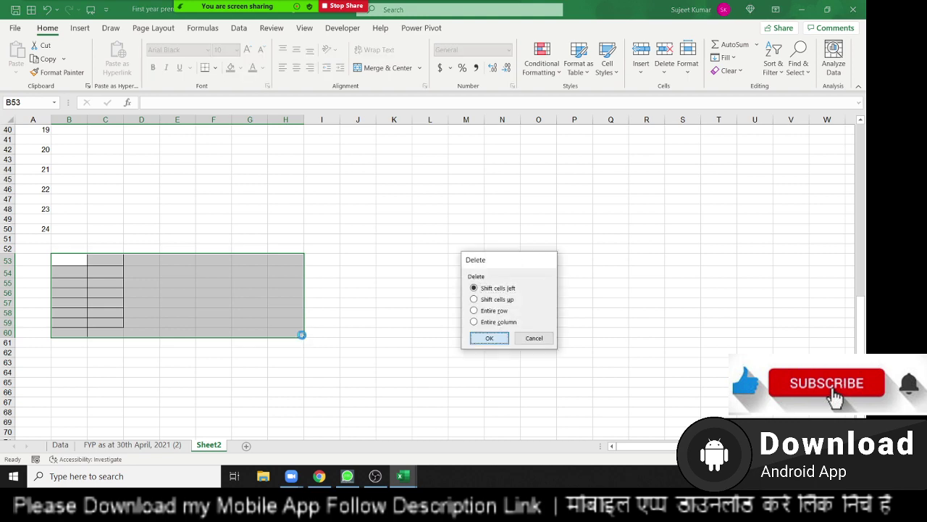
key(Return)
key(ctrl+Up)
Return to the summary table and open B4's INDEX/MATCH formula for review
key(Up)
key(Left)
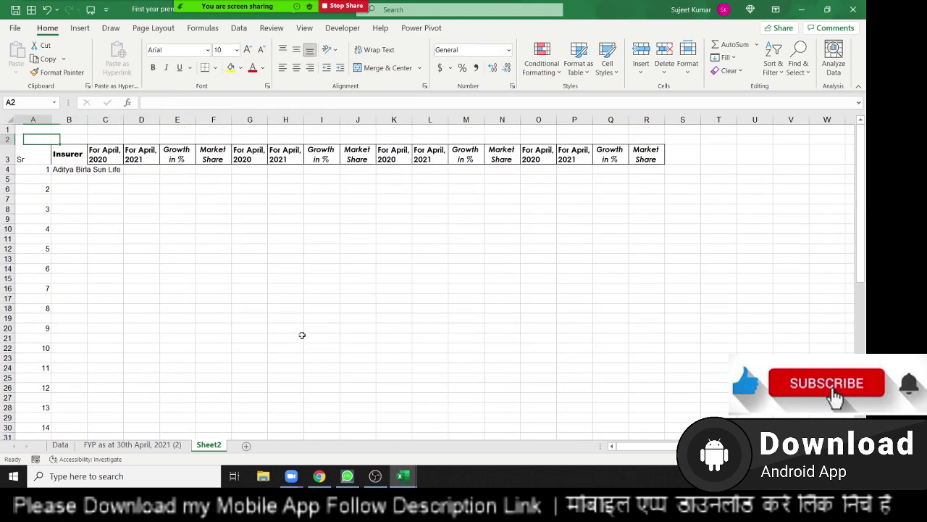
key(Down)
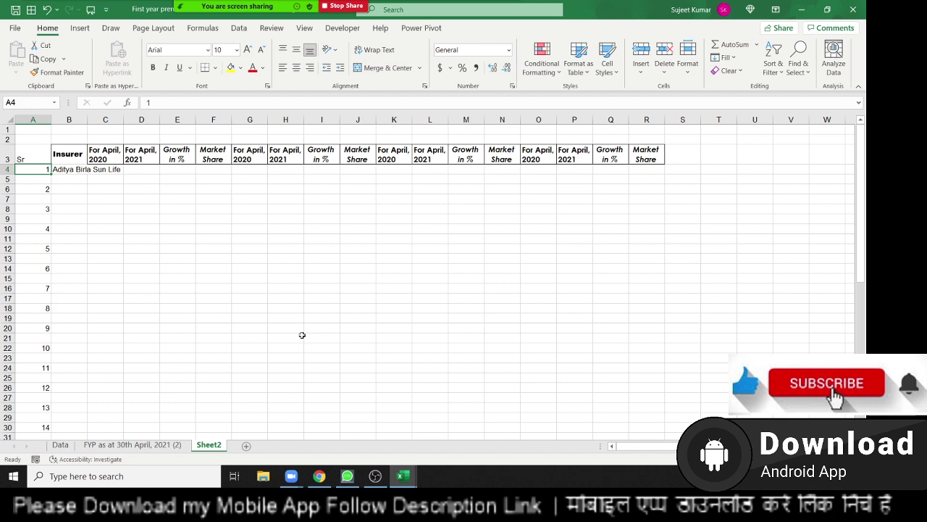
click(84, 169)
double_click(84, 170)
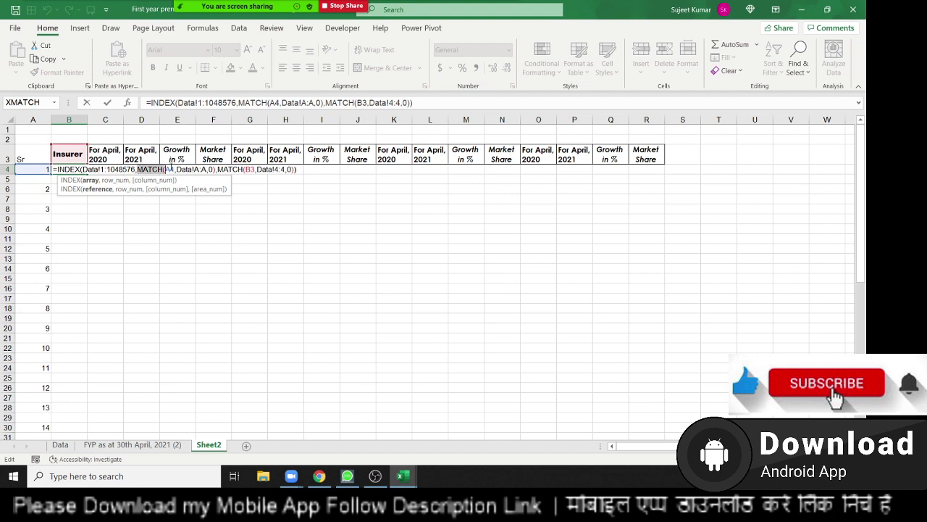
Check both MATCH parts of B4's INDEX/MATCH formula and commit it, returning Aditya Birla Sun Life
drag(138, 170, 216, 170)
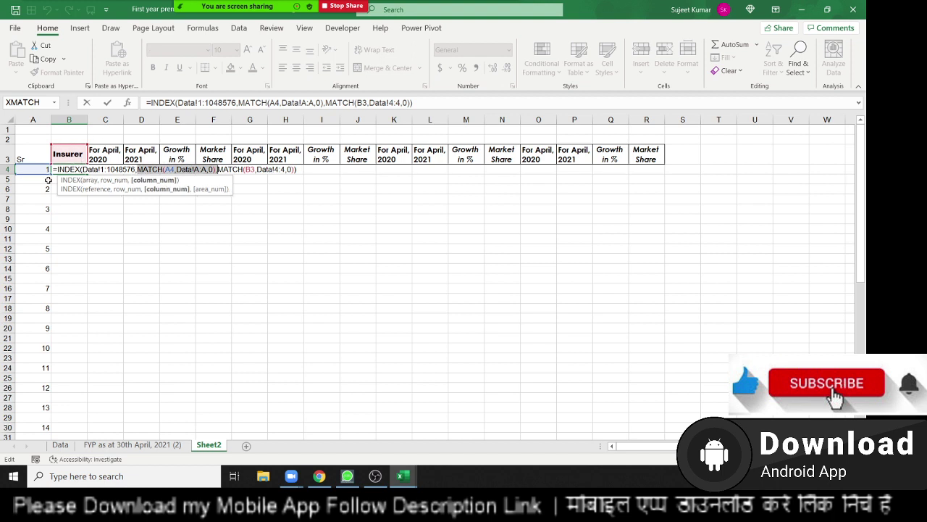
drag(218, 170, 293, 165)
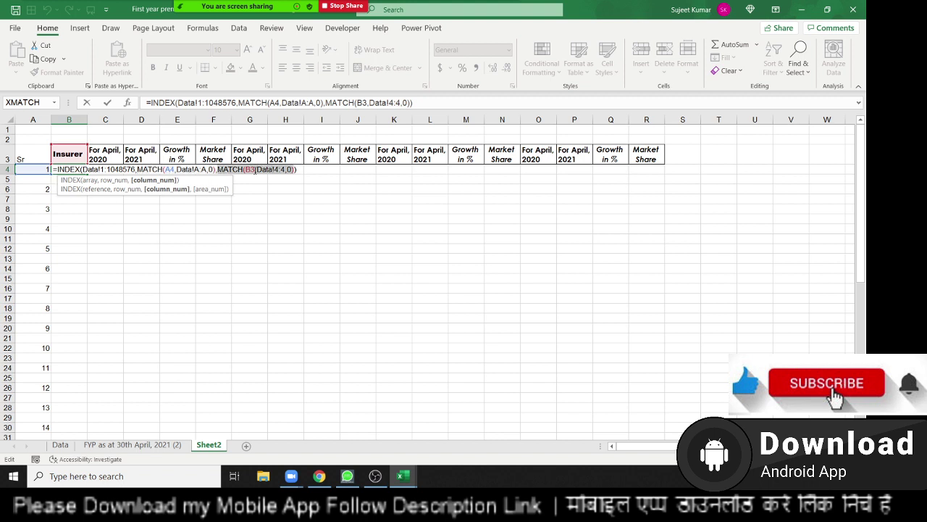
click(150, 170)
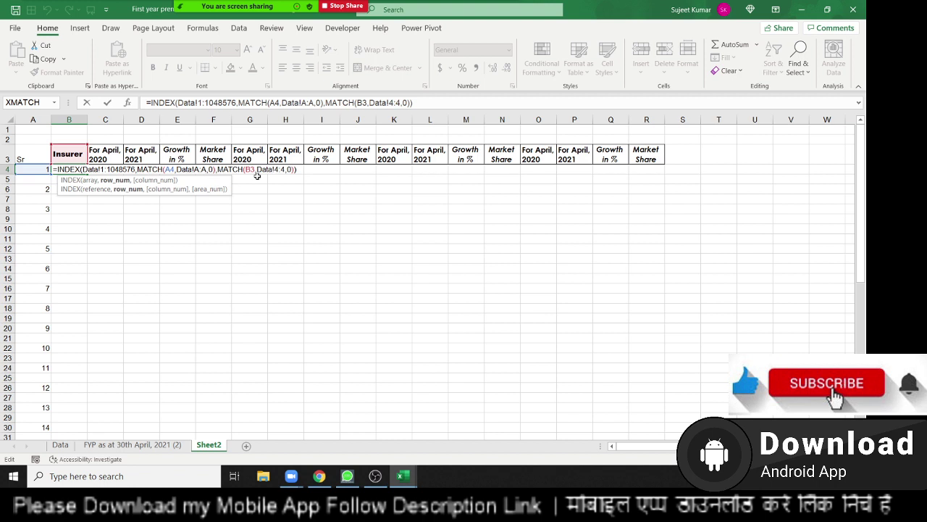
key(ctrl+Return)
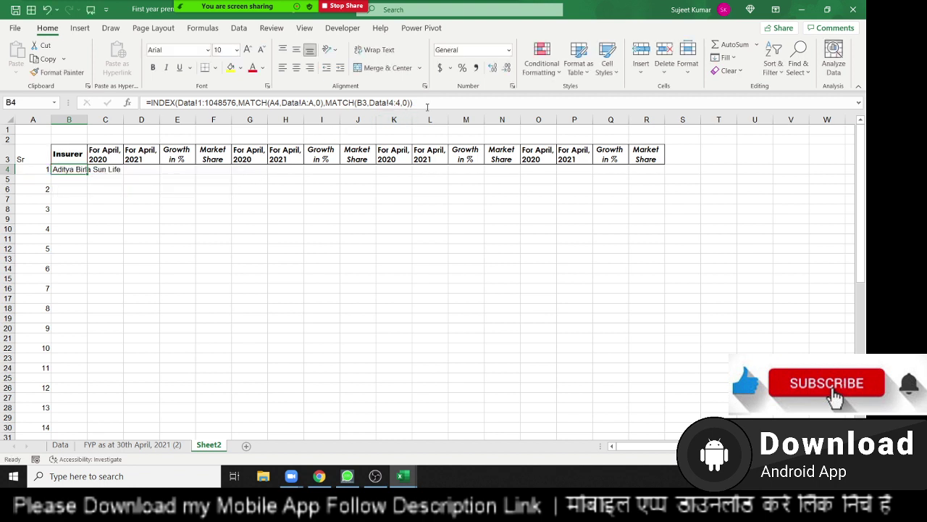
key(F2)
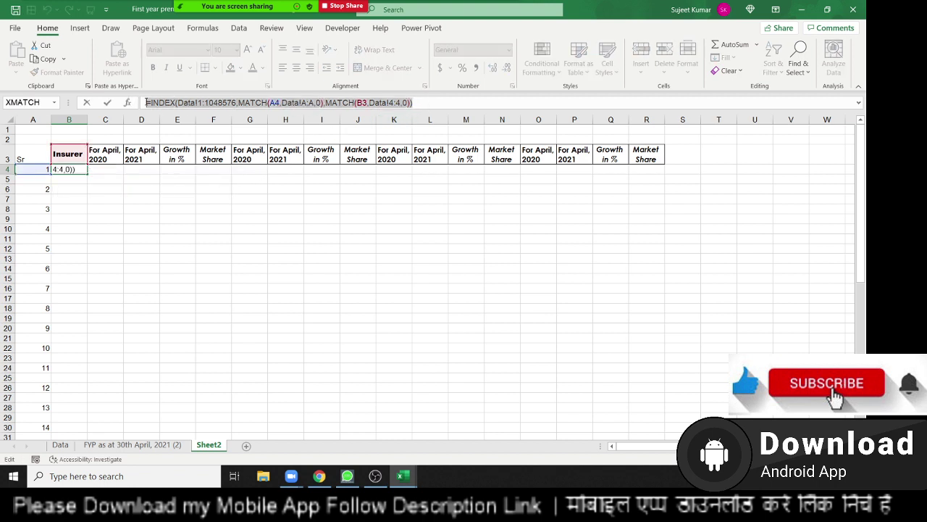
key(Escape)
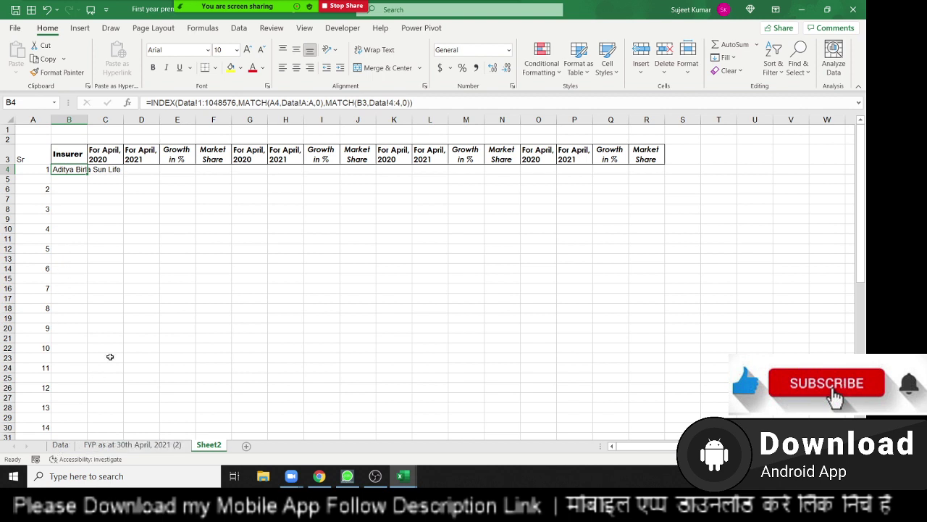
Enter the sample numbers 5, 6, 8, 9, 7, 5, 9 down H11:H17
click(290, 243)
text(5)
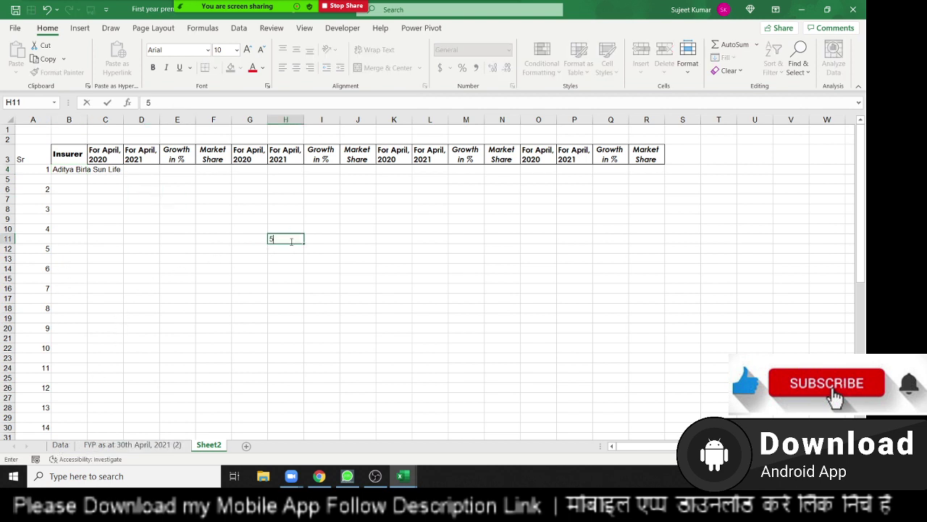
key(Return)
text(6 8 9)
key(Return)
text(7)
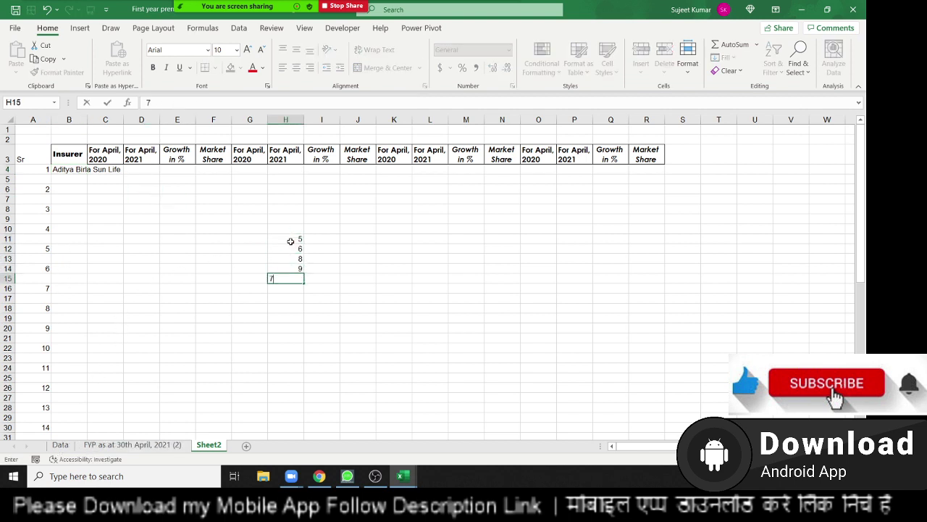
key(Return)
text(5)
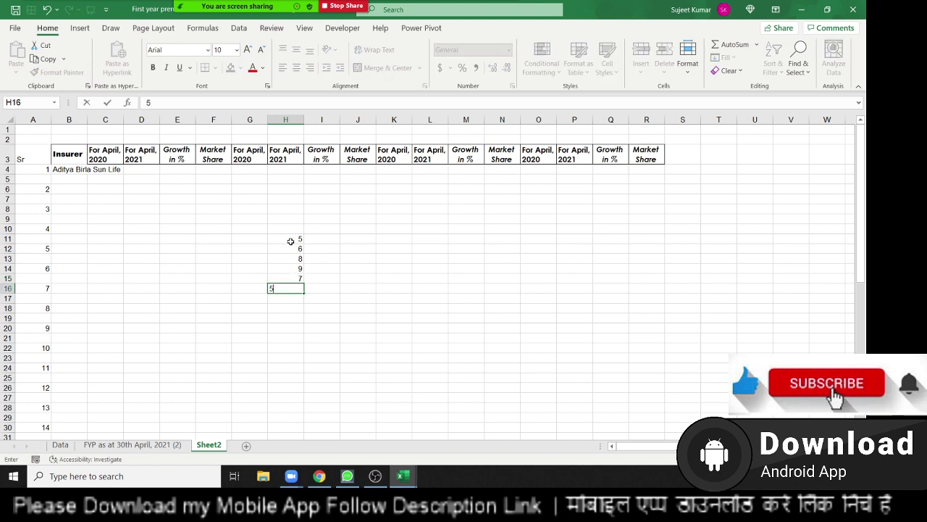
key(Return)
text(9)
key(Return)
Enter the lookup value 8 in K13
key(Up)
key(Right)
key(Right)
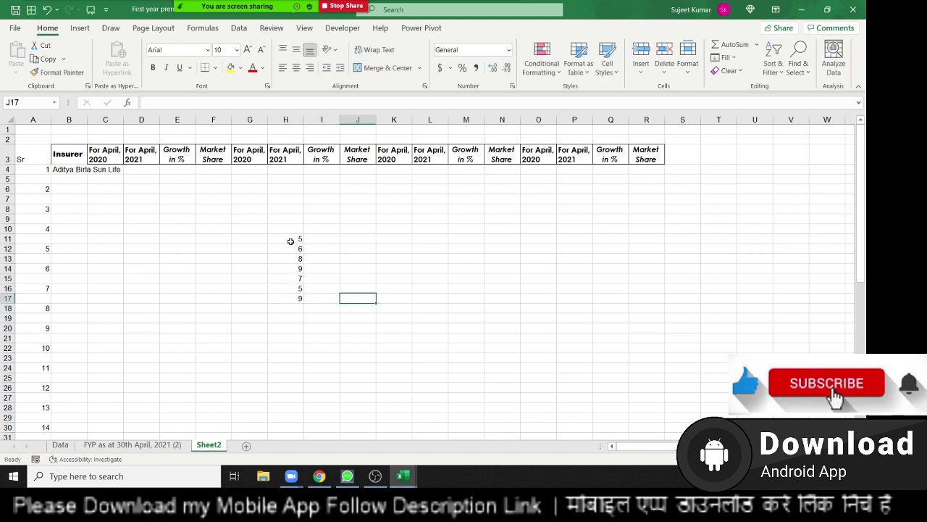
key(Up)
key(Up)
key(Up)
key(Right)
key(Up)
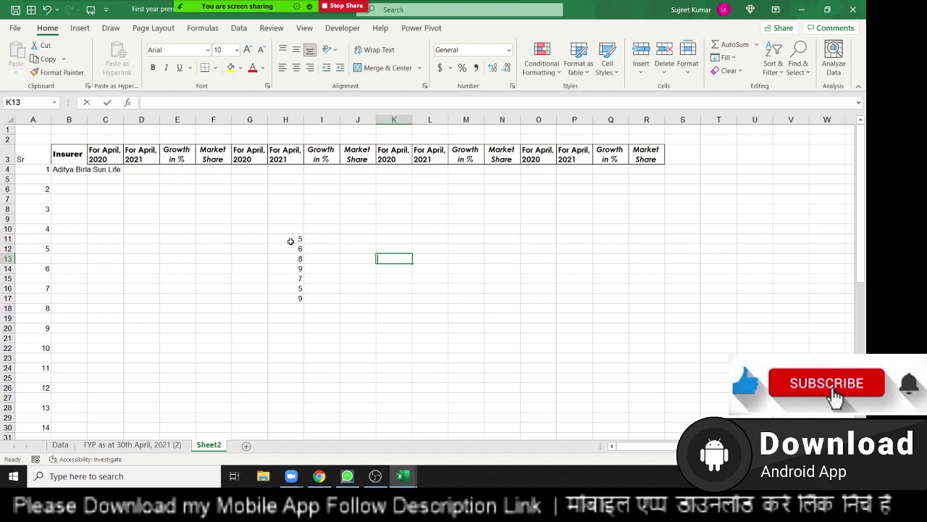
text(8.)
key(Return)
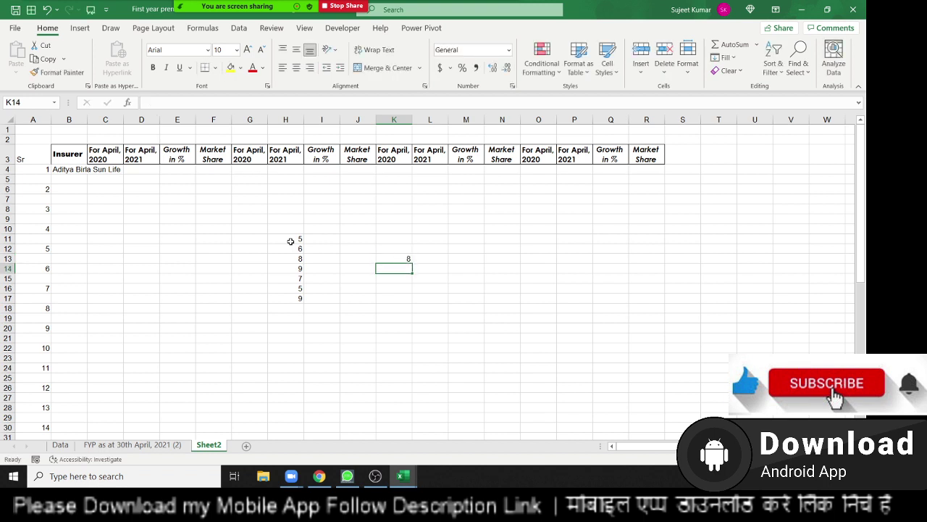
Write =MATCH(K13,H11:H17,0) in L13, returning position 3
key(Up)
key(Left)
key(Left)
key(Up)
key(Up)
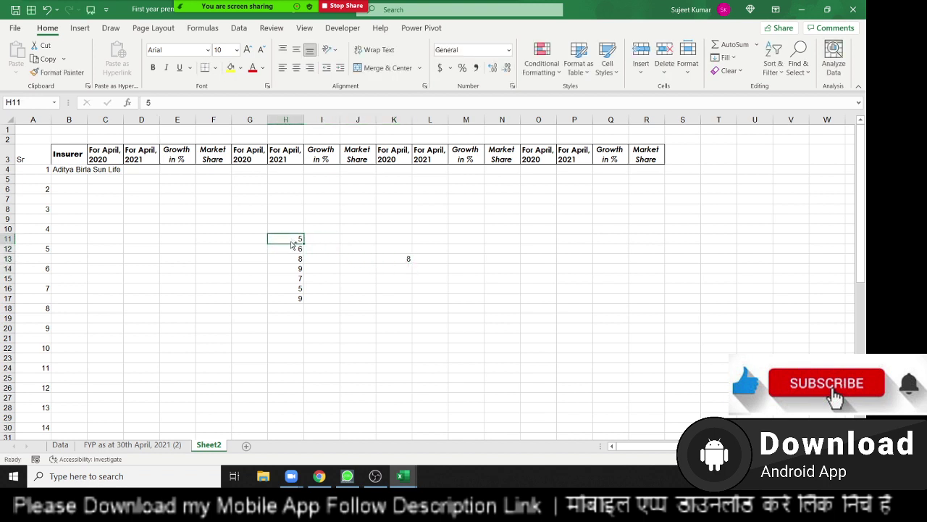
key(shift+Down)
key(shift+Down)
key(shift+Down)
key(Right)
key(Right)
key(Right)
key(Right)
key(Down)
key(Down)
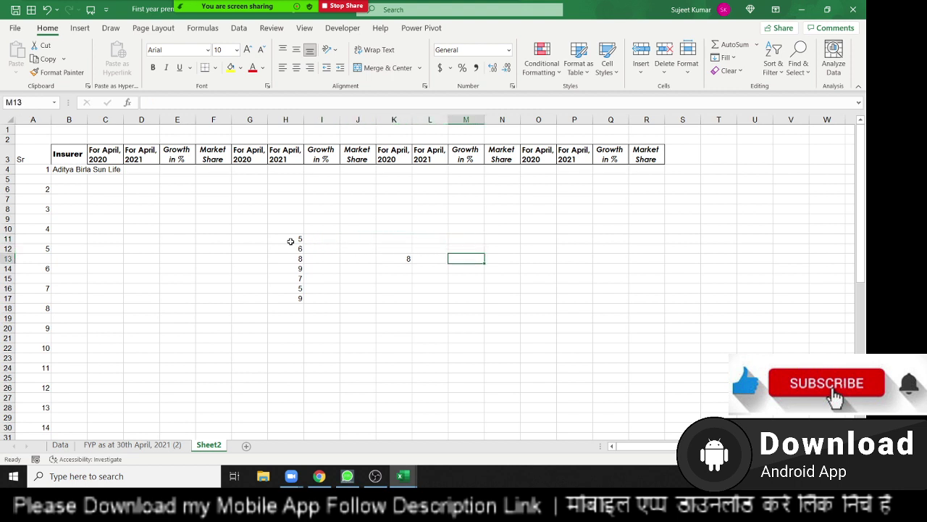
key(Left)
text(=ma)
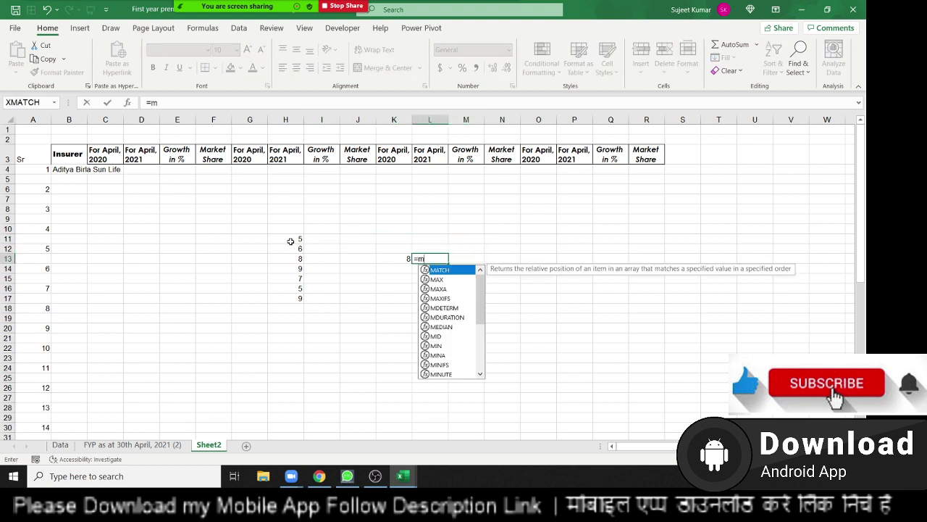
key(Tab)
key(Left)
text(,)
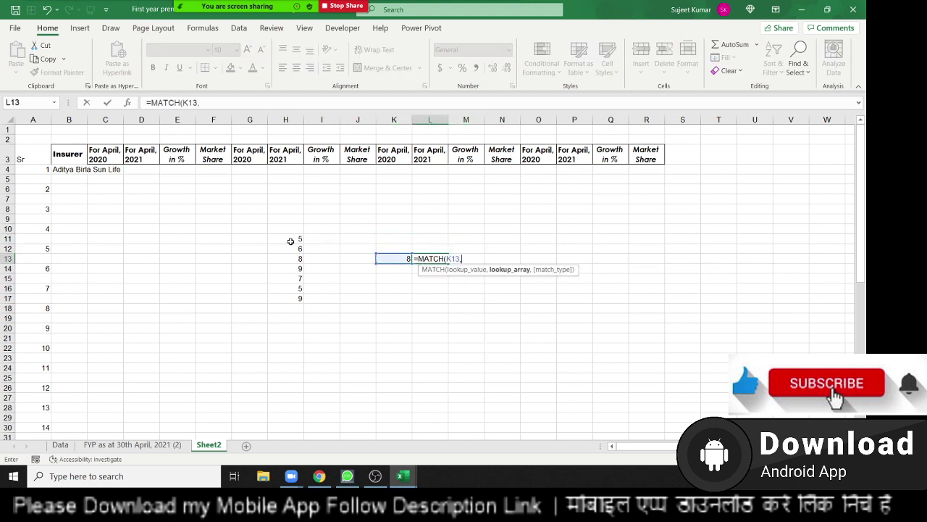
key(Left)
key(Left)
key(Left)
key(Left)
key(Up)
key(Up)
key(shift+Down)
key(shift+Down)
key(shift+Down)
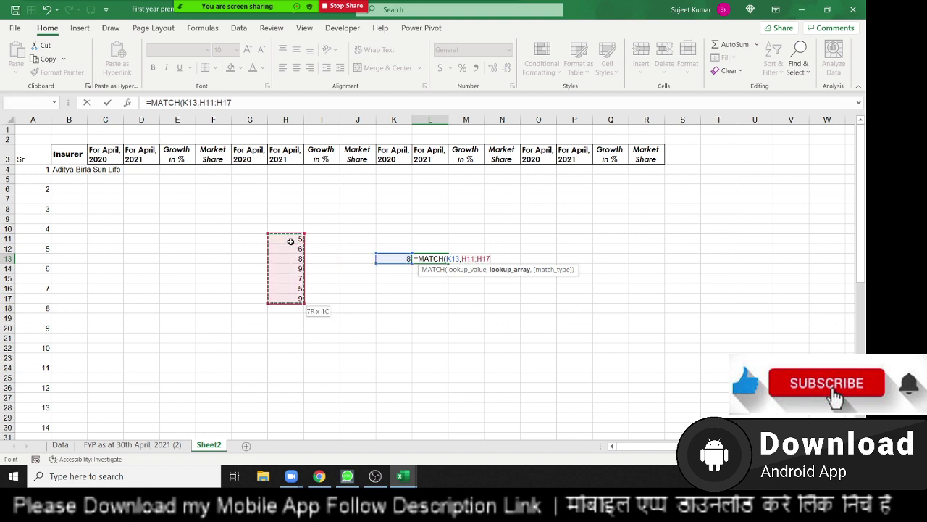
text(,0))
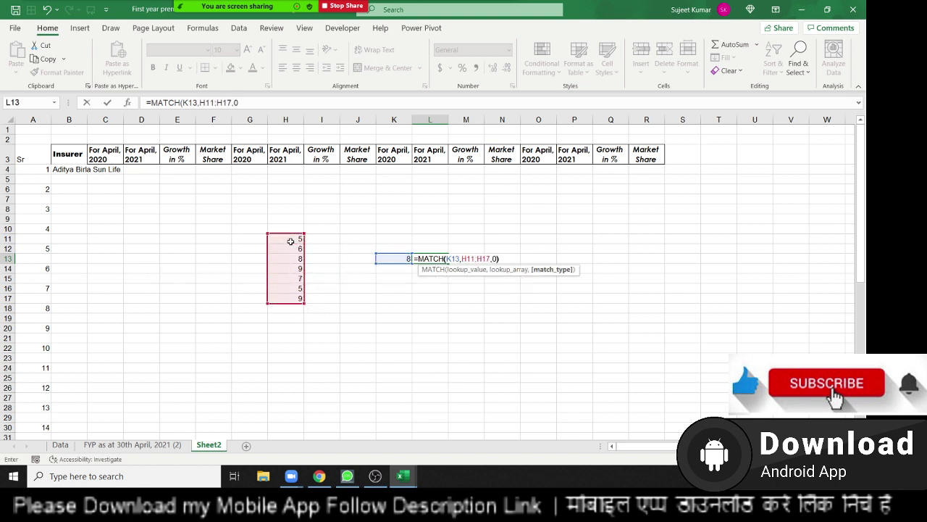
key(Return)
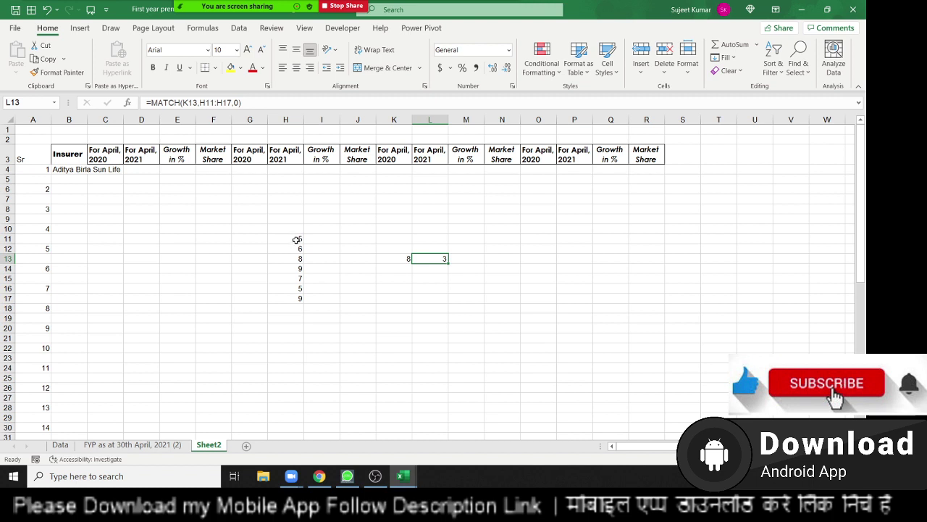
Clear H13 to show MATCH returning #N/A, then undo to restore 8
click(297, 240)
click(297, 248)
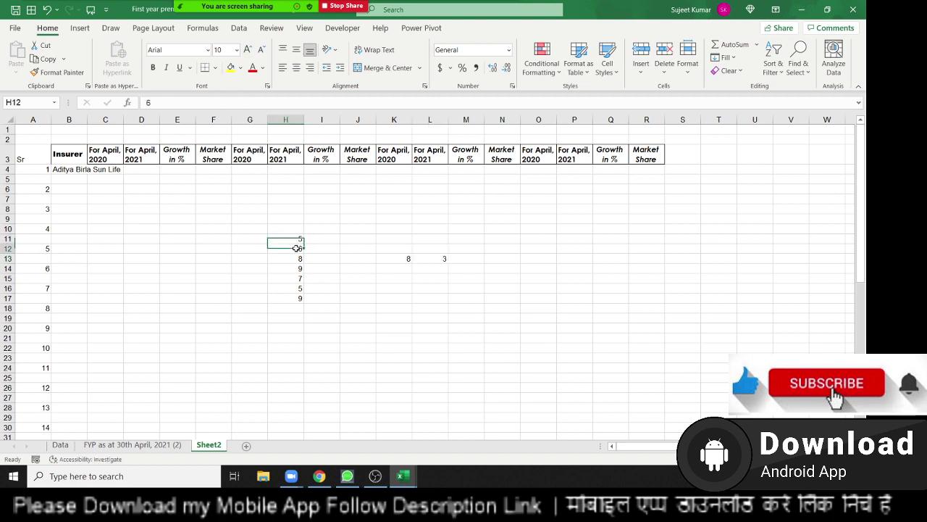
click(297, 258)
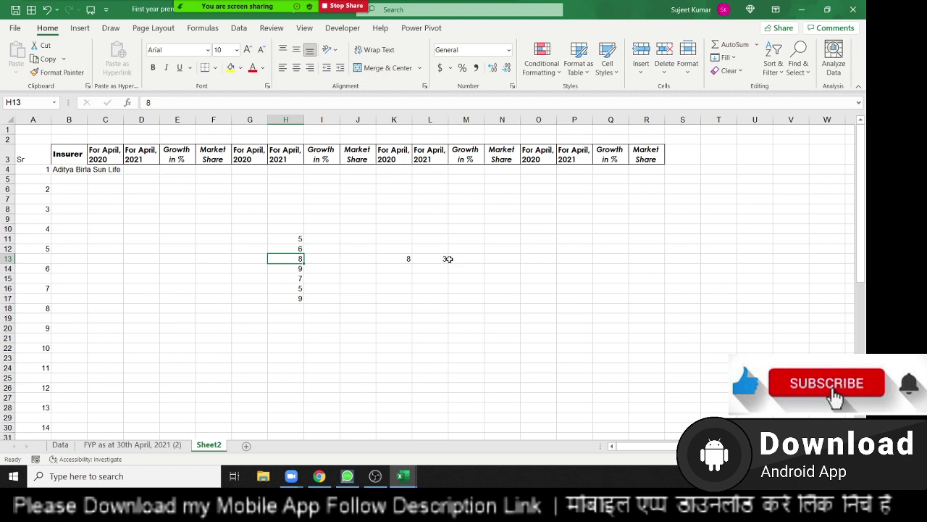
key(Delete)
key(ctrl+z)
click(77, 169)
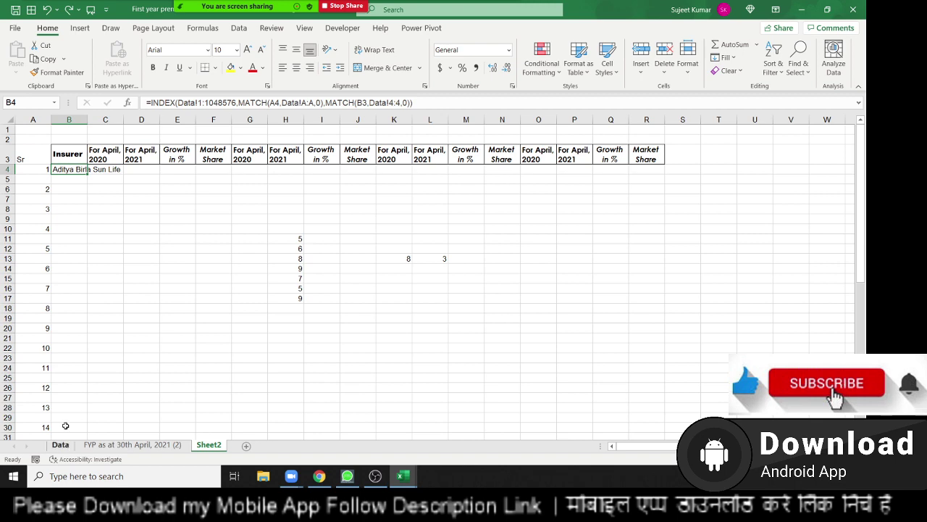
click(39, 168)
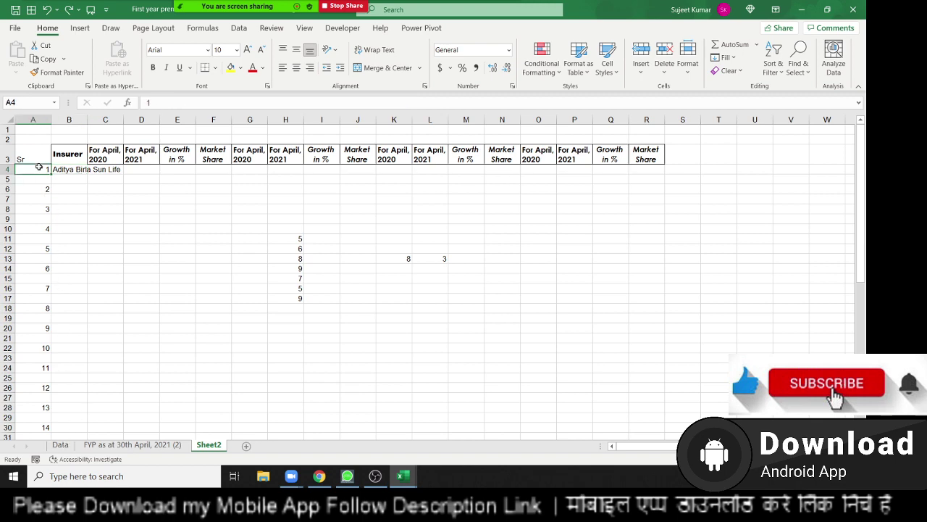
click(60, 444)
click(24, 131)
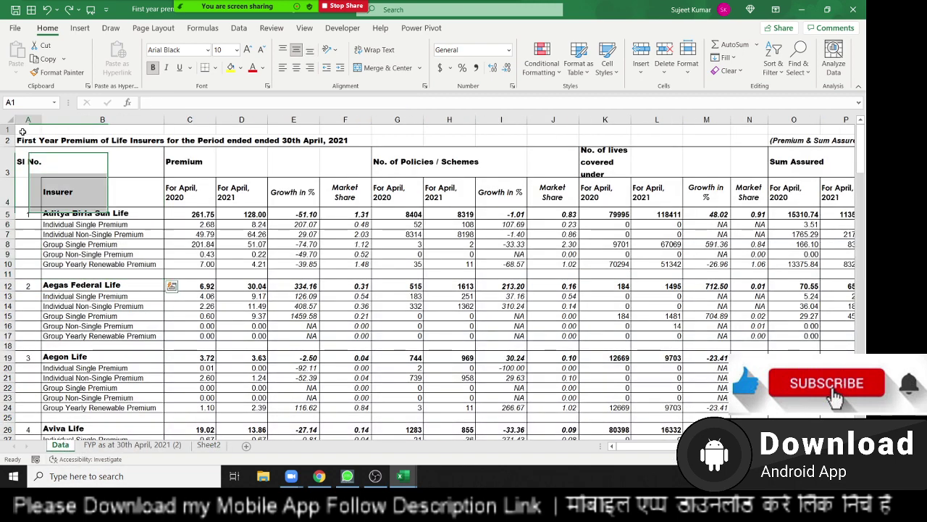
key(Down)
key(Down)
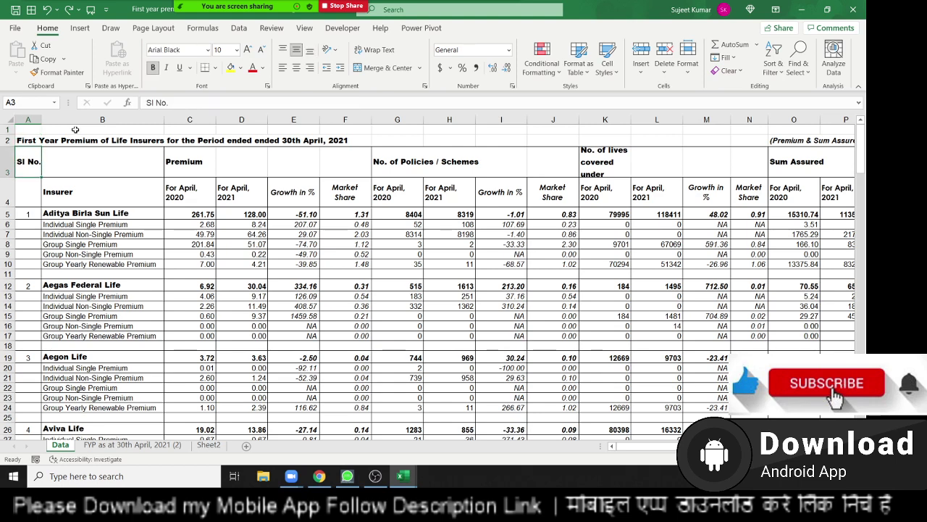
key(Down)
key(Down)
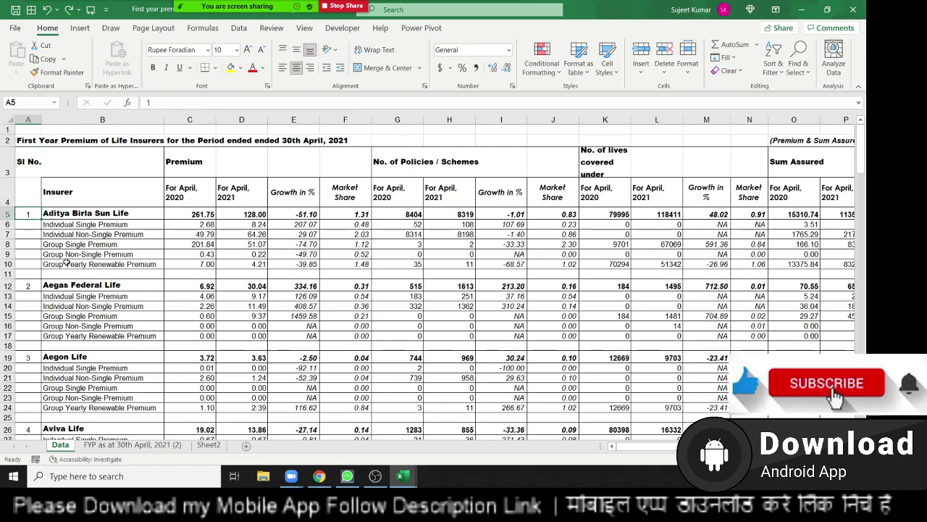
key(Down)
key(Down)
key(Down)
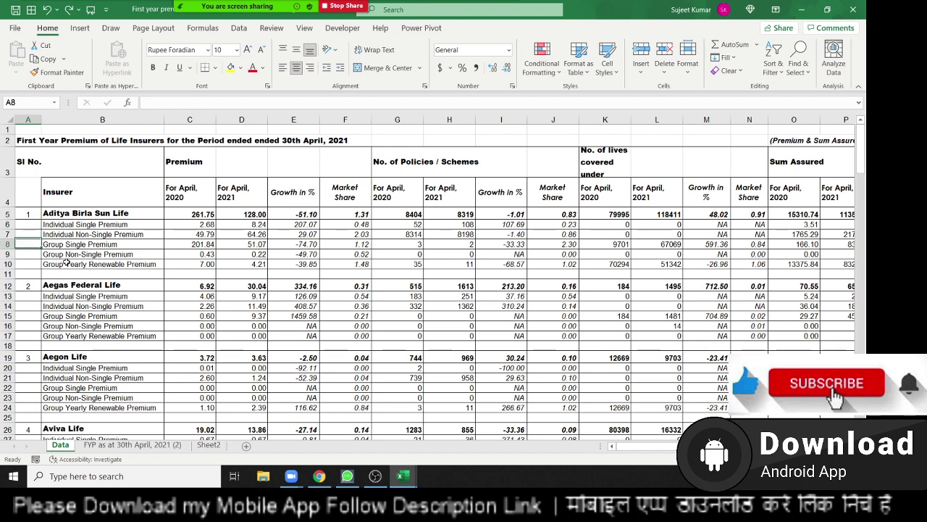
key(Down)
key(Down)
key(Down)
key(Down)
key(Down)
key(Down)
key(Down)
key(Down)
key(Down)
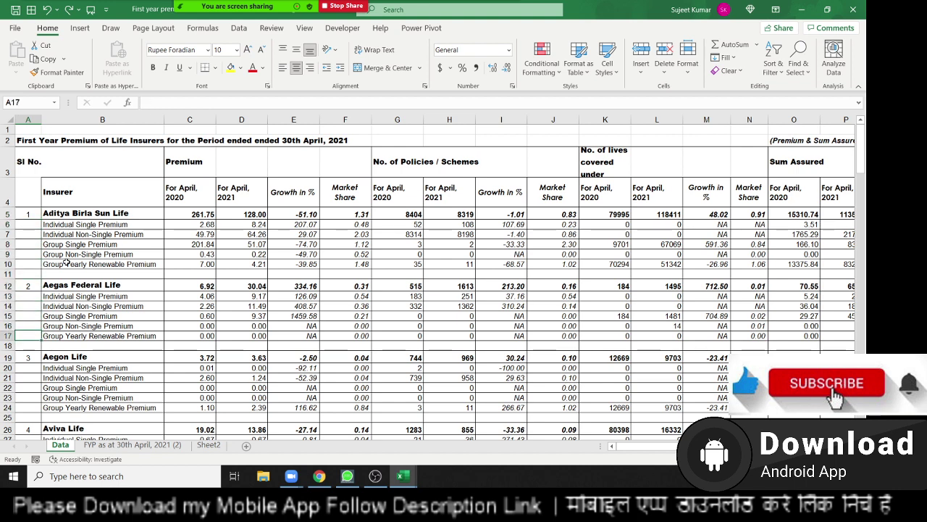
key(Down)
key(Down)
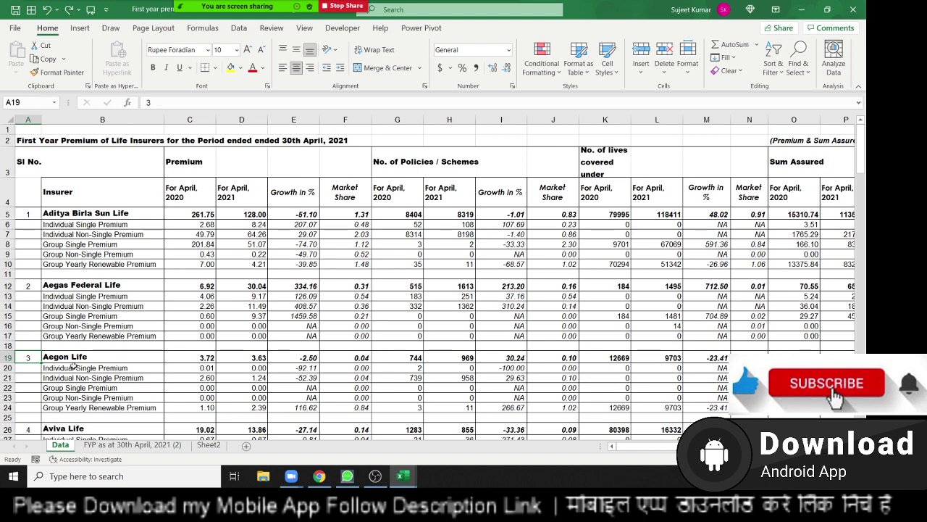
click(71, 359)
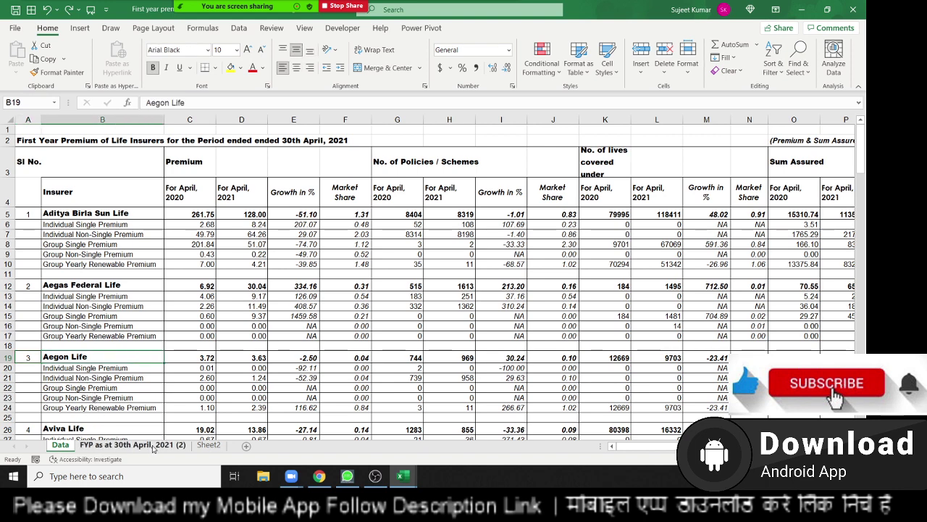
click(208, 445)
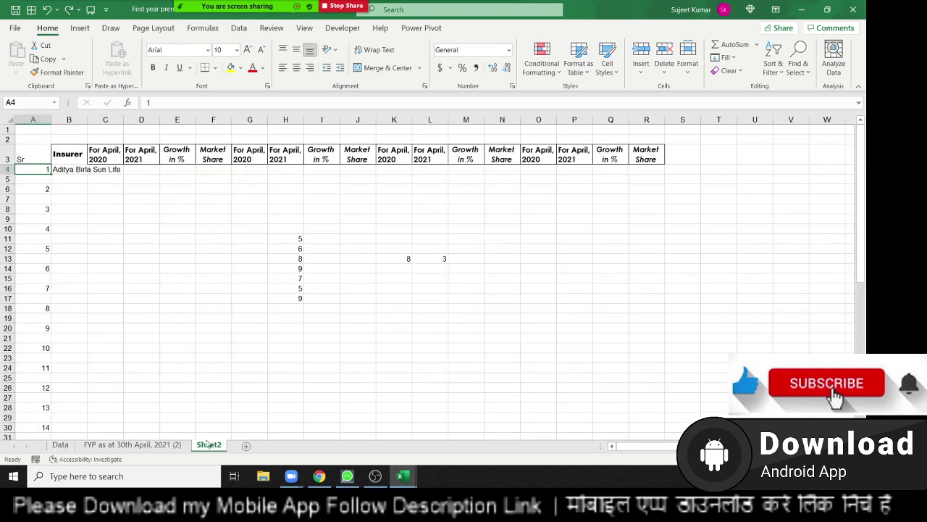
Clear the stray MATCH demo numbers from the H10:N23 block
click(70, 170)
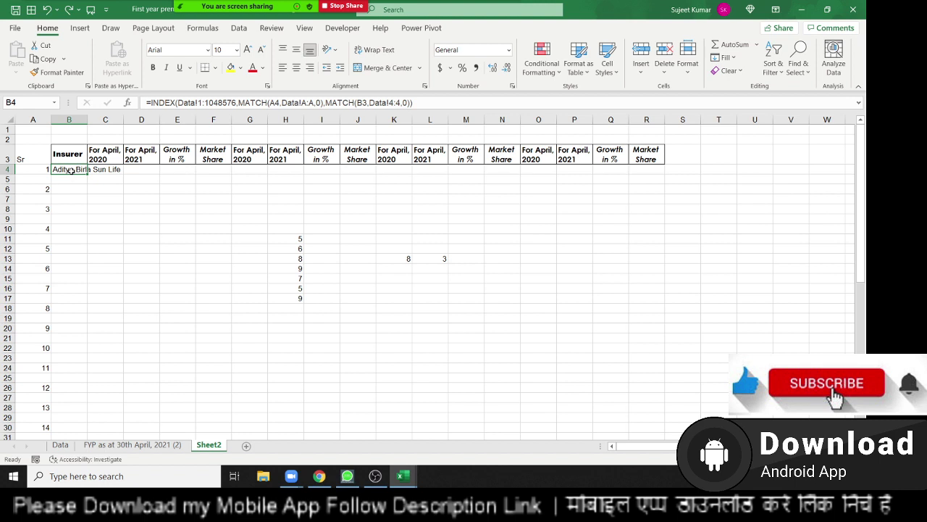
drag(287, 228, 500, 354)
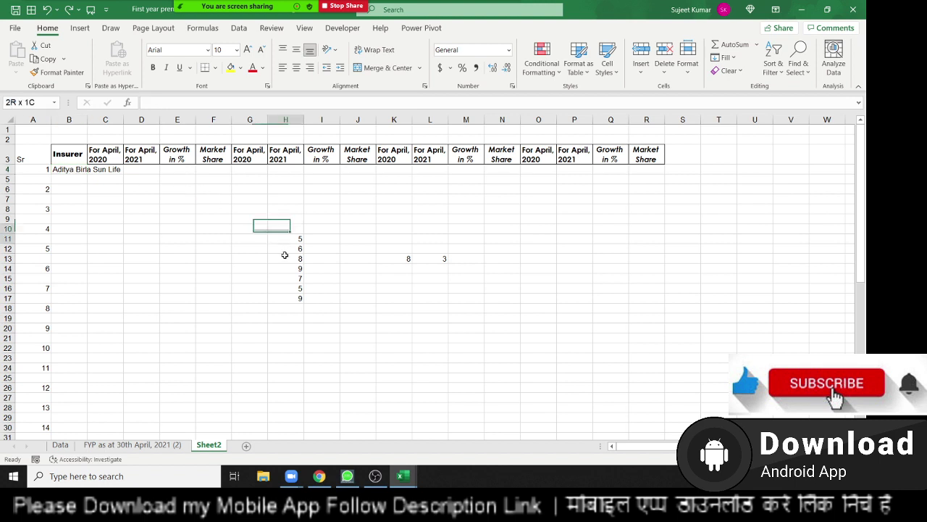
key(Delete)
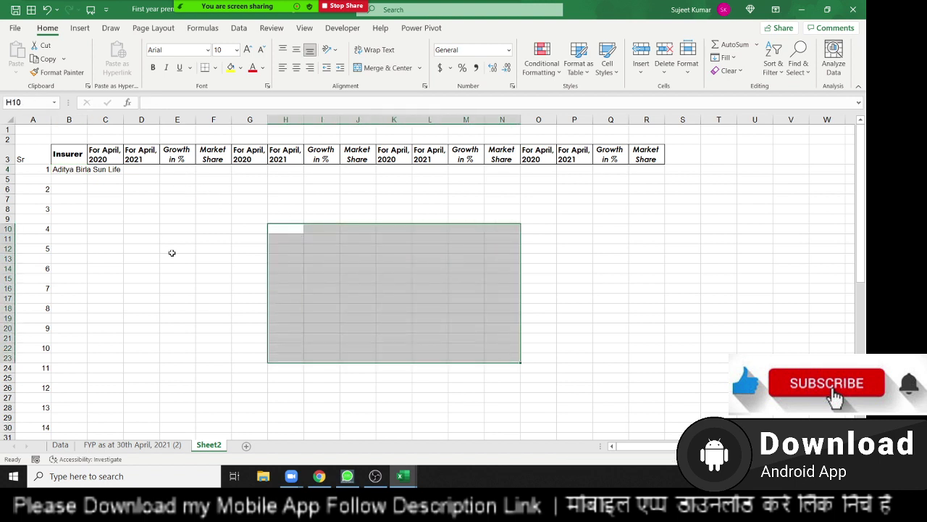
Copy B4's INDEX/MATCH formula into B5, which also returns Aditya Birla Sun Life
click(71, 169)
double_click(71, 169)
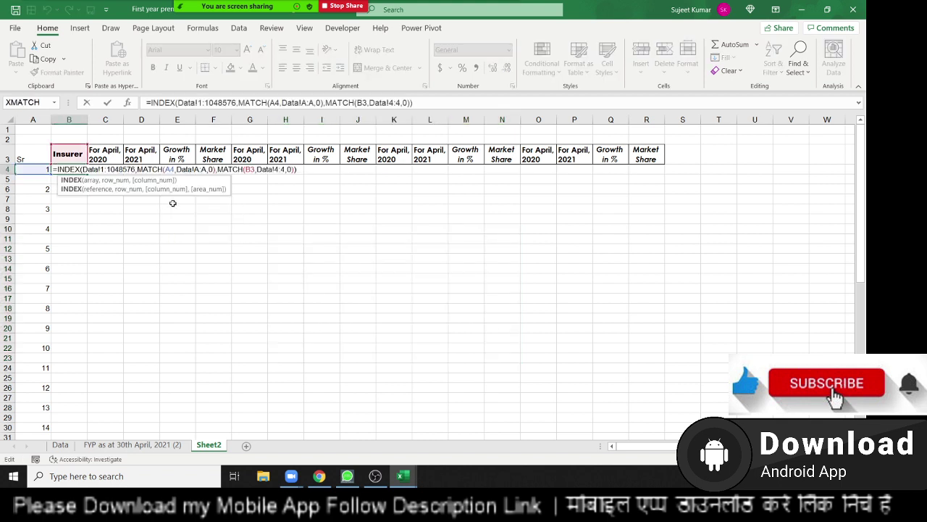
key(ctrl+Return)
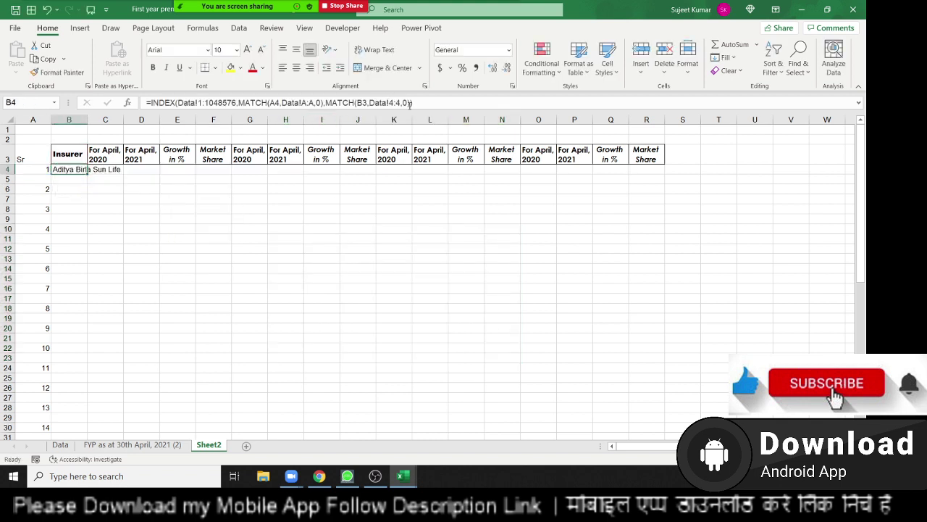
click(426, 105)
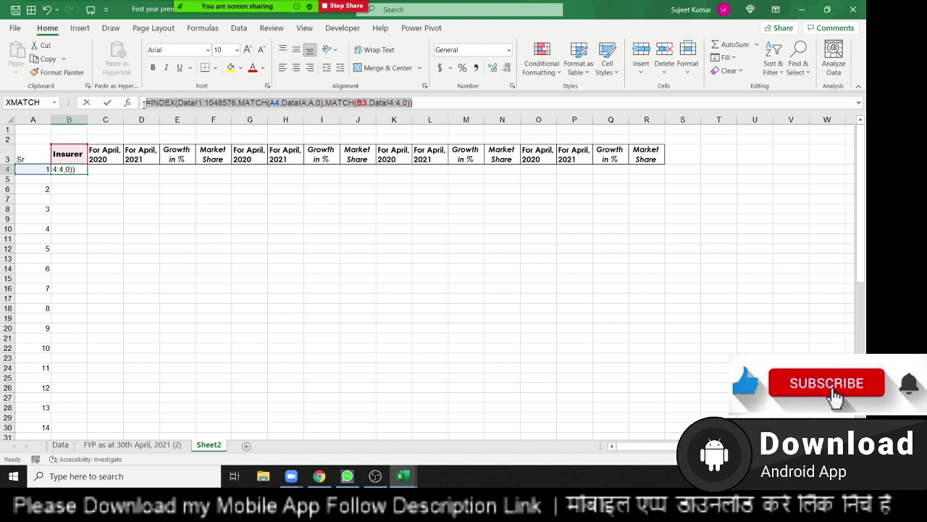
click(81, 183)
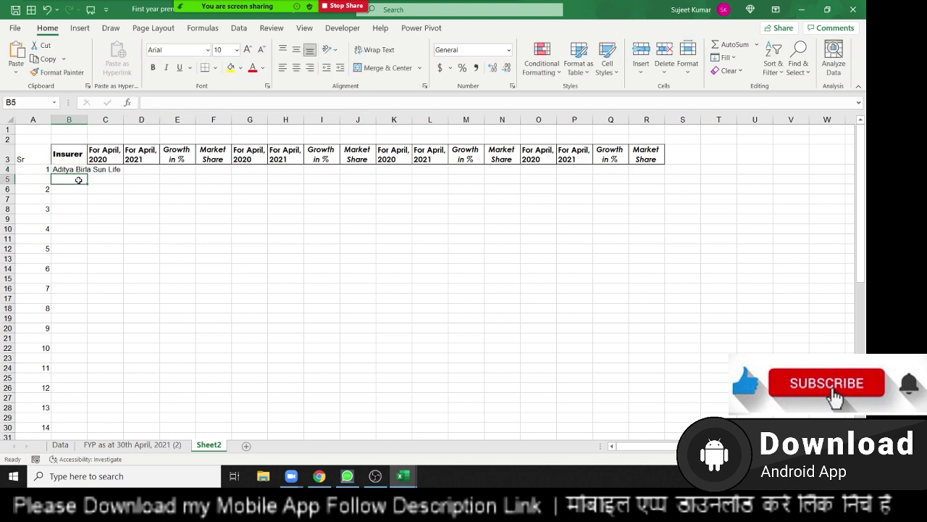
double_click(80, 181)
text(=)
text(=INDEX(Data!1:1048576,MATCH(A4,Data!A:A,0),MATCH(B3,Data!4:4,0)))
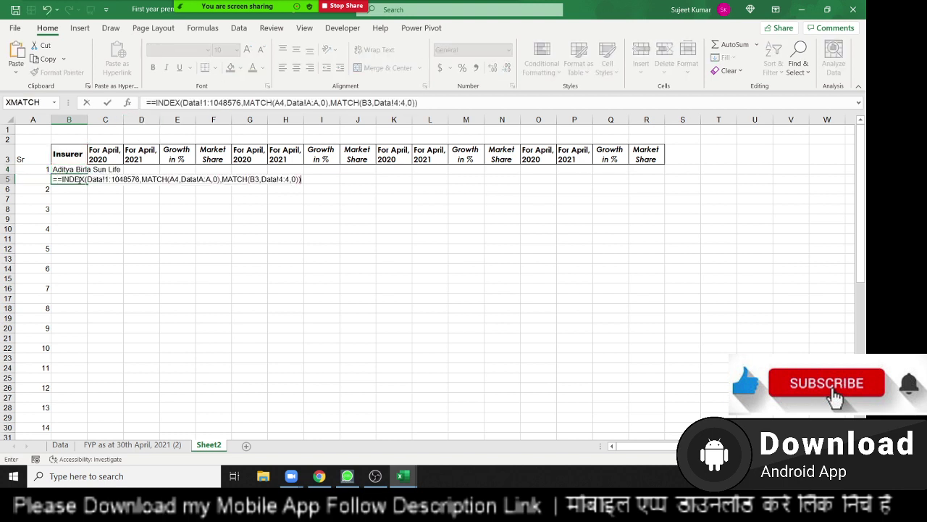
key(Return)
key(Return)
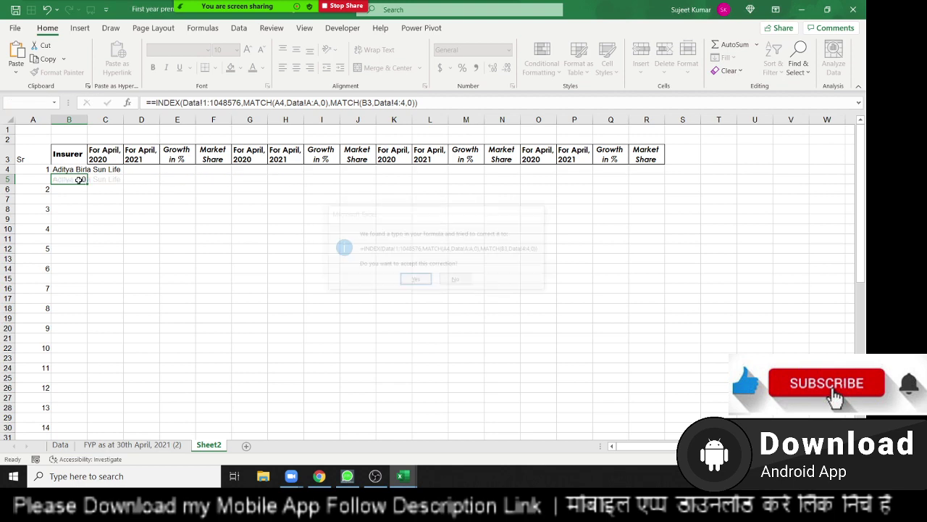
double_click(78, 180)
key(Escape)
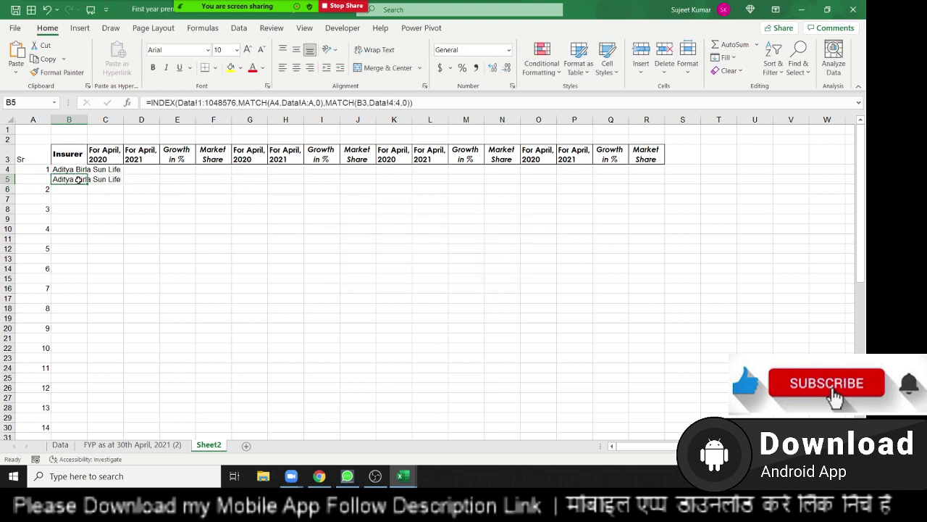
On the Data sheet, count the premium sub-rows below Aditya Birla Sun Life, undoing an accidental strikethrough
click(61, 445)
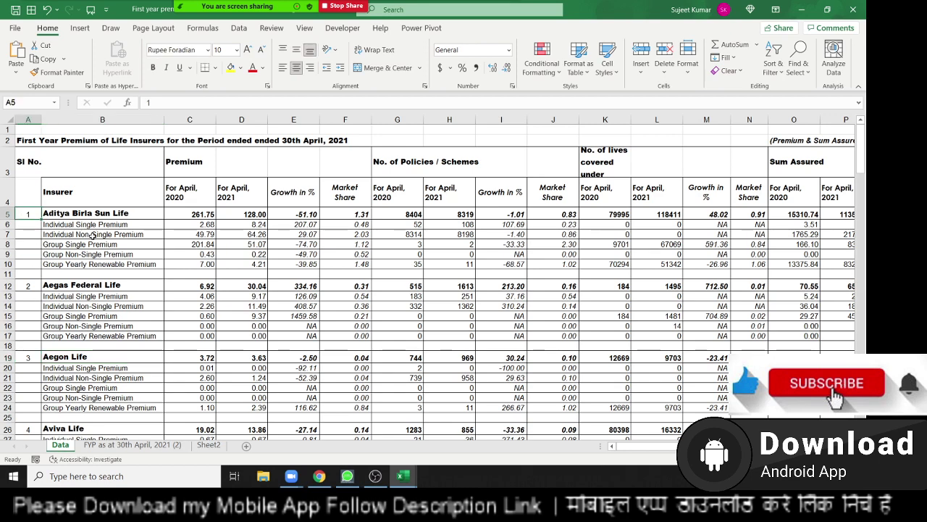
key(Right)
key(Down)
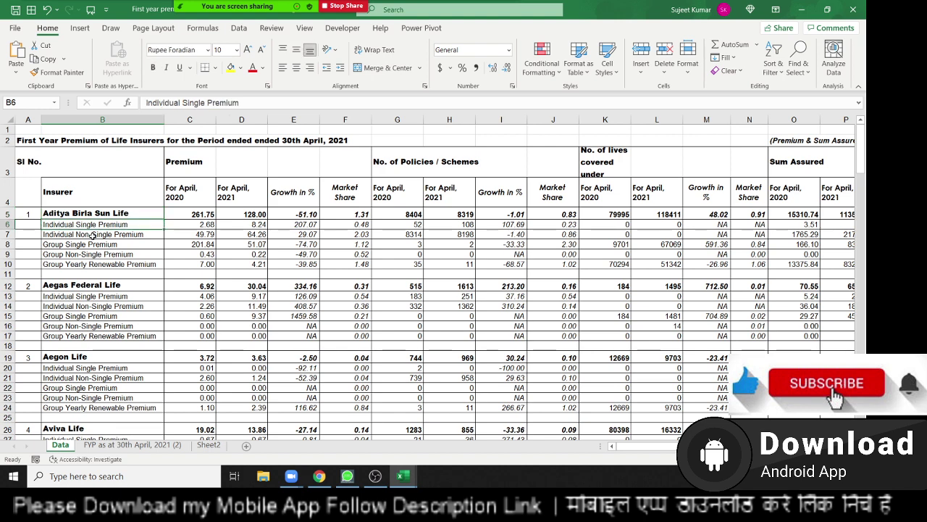
key(Down)
key(Up)
key(Up)
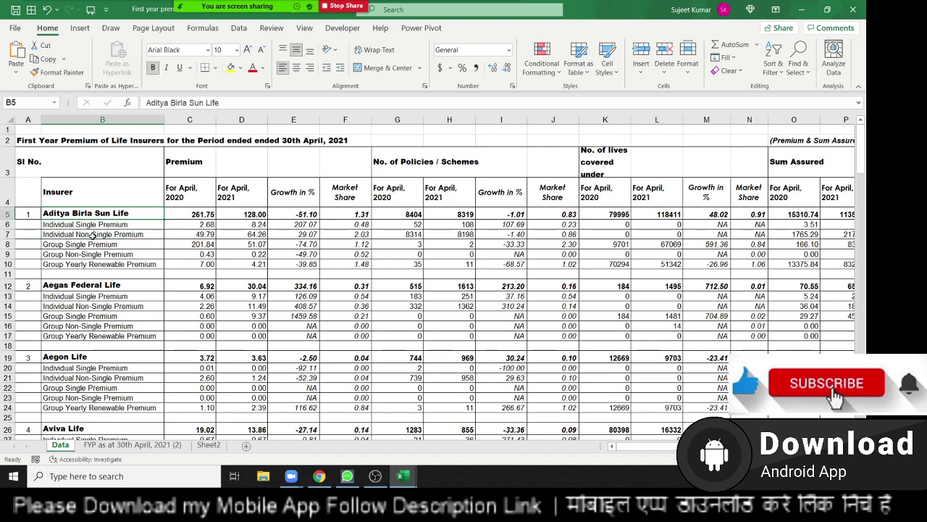
key(Down)
key(Down)
key(shift+Up)
key(ctrl+5)
key(ctrl+z)
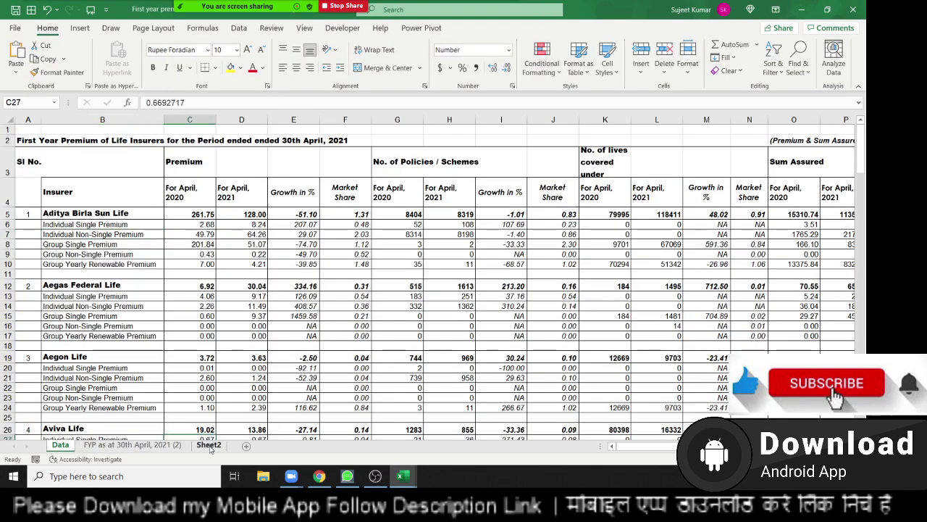
Add a +2 offset to B5's row MATCH so it returns Individual Non-Single Premium
click(209, 443)
click(80, 181)
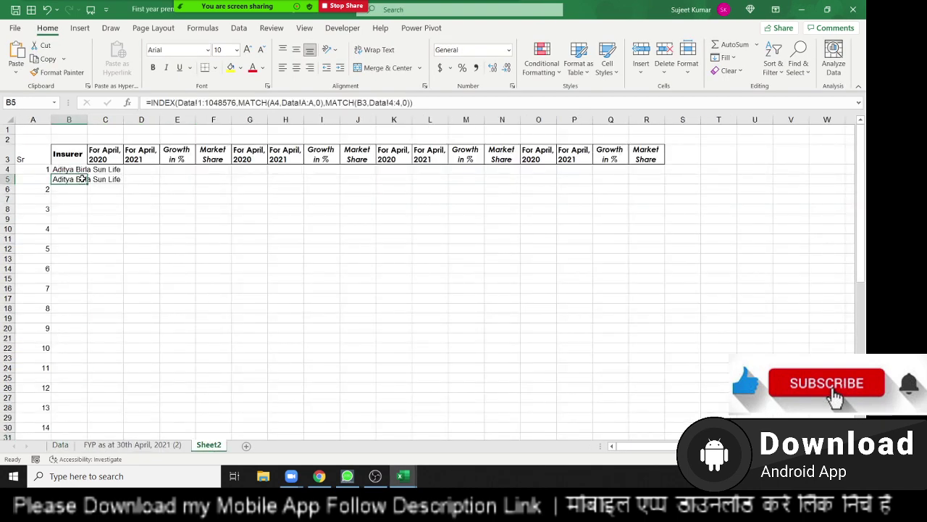
double_click(79, 180)
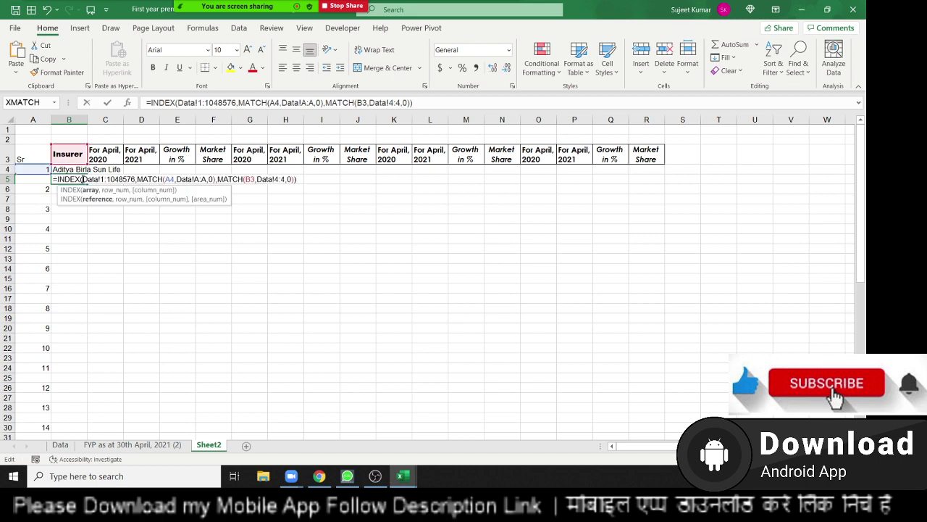
click(218, 179)
key(BackSpace)
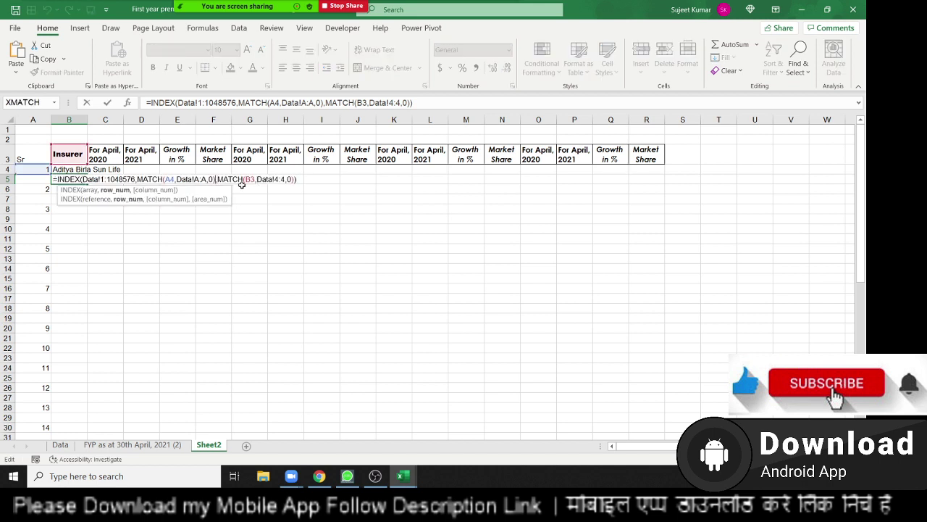
text(+2,)
key(Return)
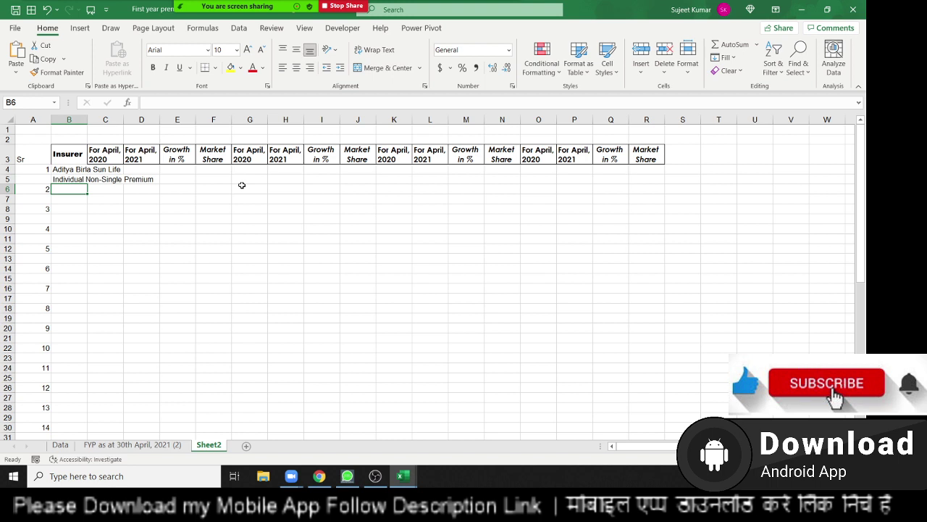
key(Up)
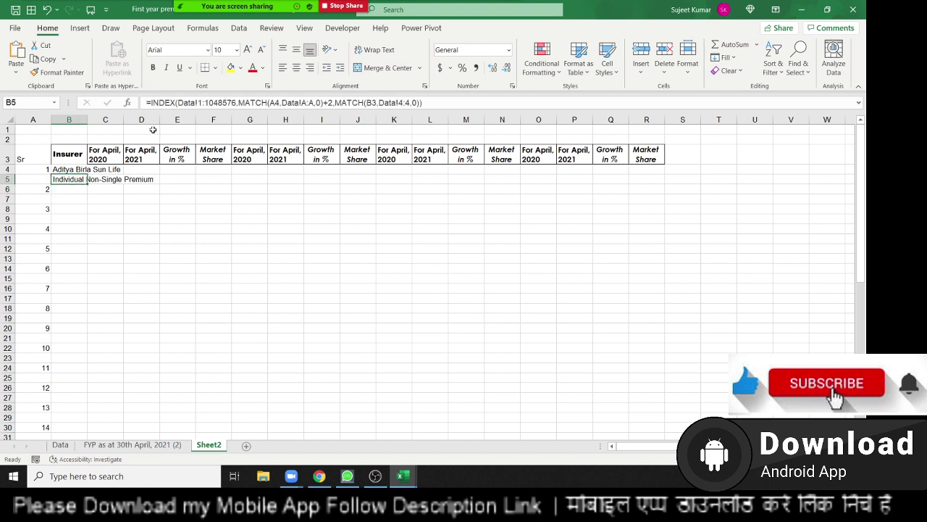
drag(89, 121, 89, 121)
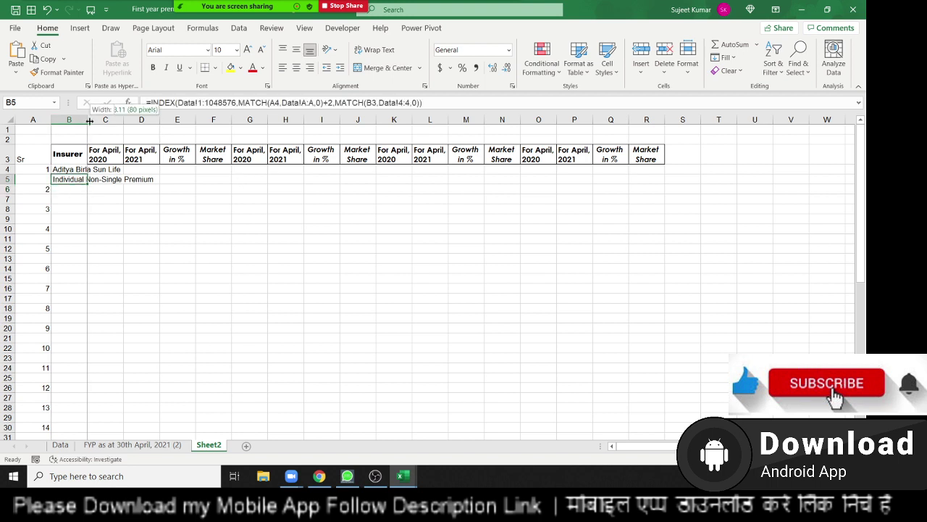
Anchor B5's references: the Data range, $A4, Data column A, B$3 and Data row 4
double_click(76, 181)
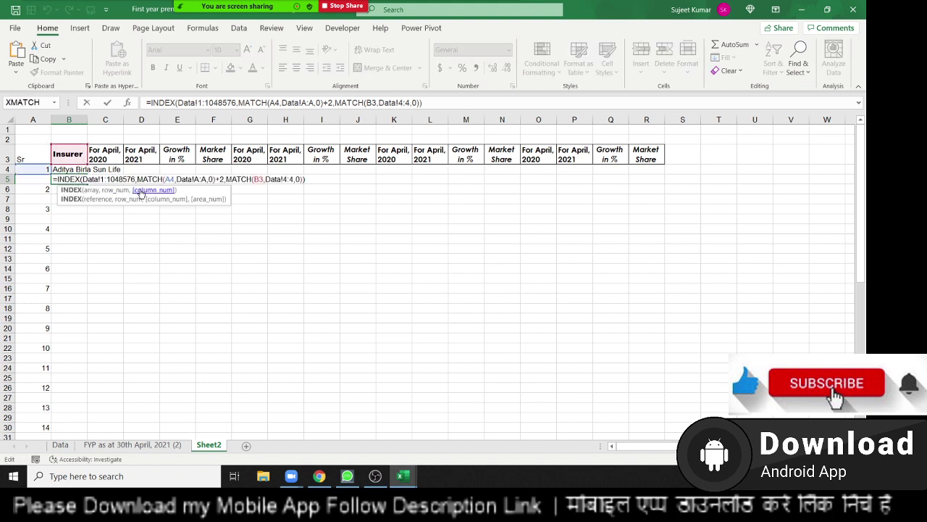
click(114, 179)
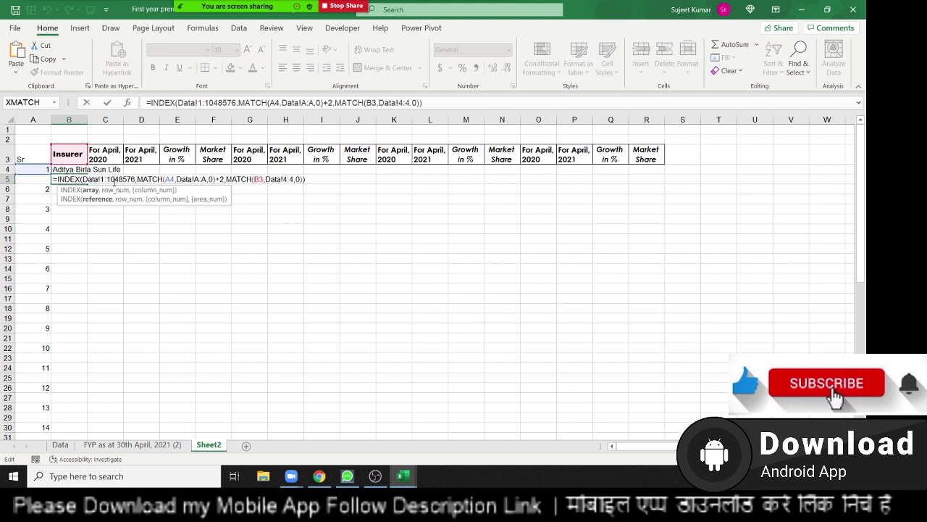
key(F4)
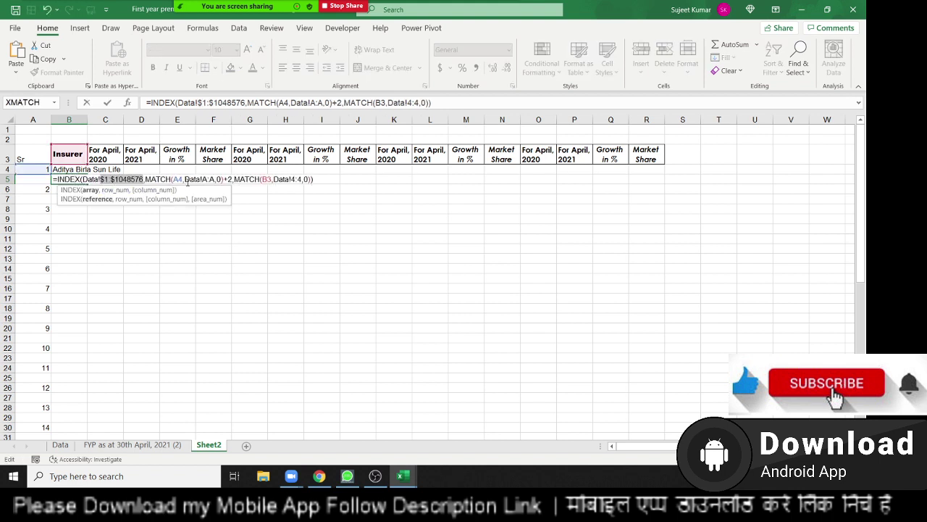
click(177, 180)
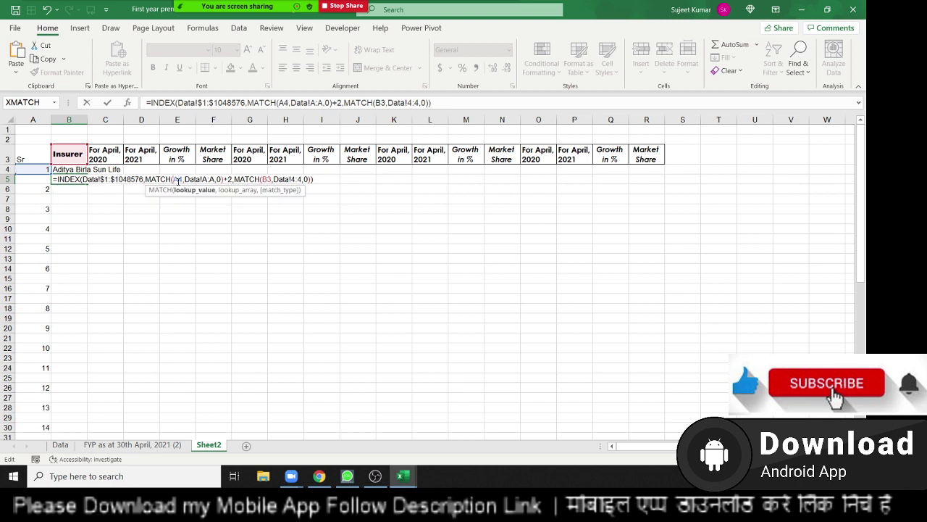
key(F4)
key(F4)
key(F4)
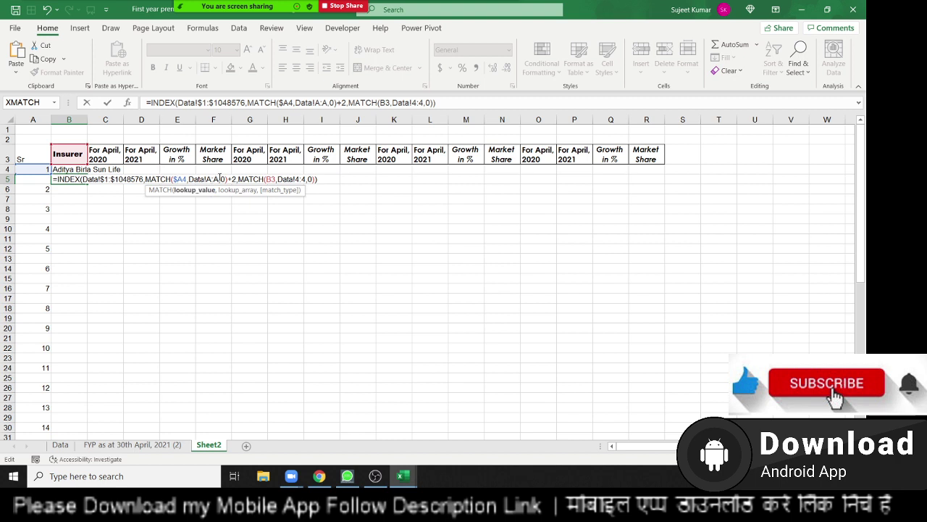
click(213, 178)
key(F4)
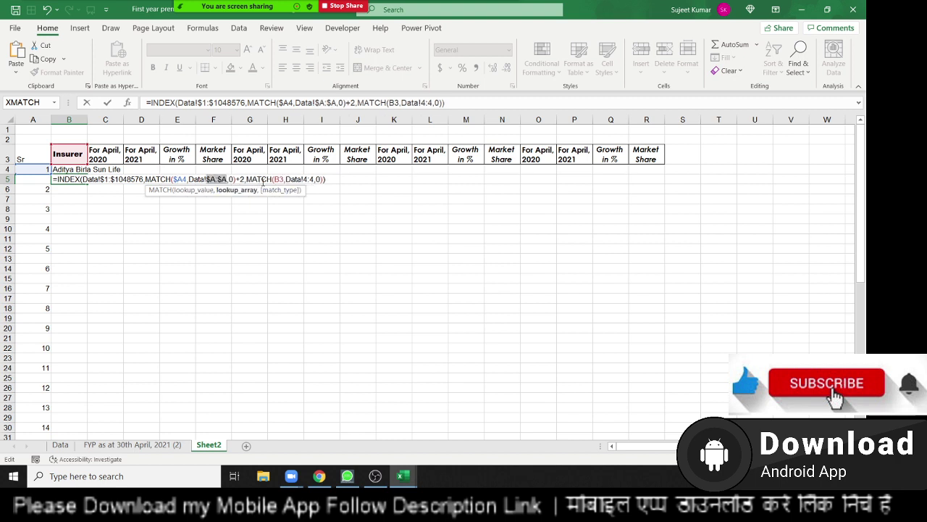
click(278, 179)
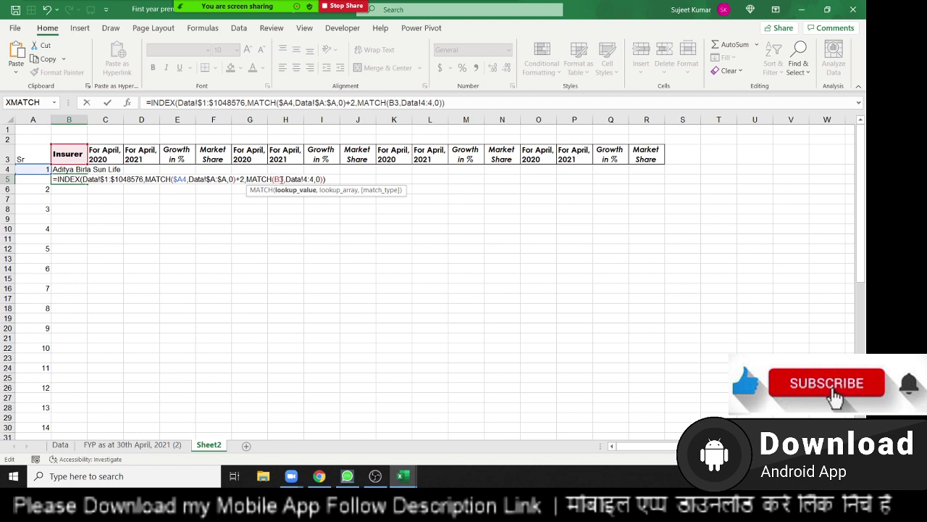
text($)
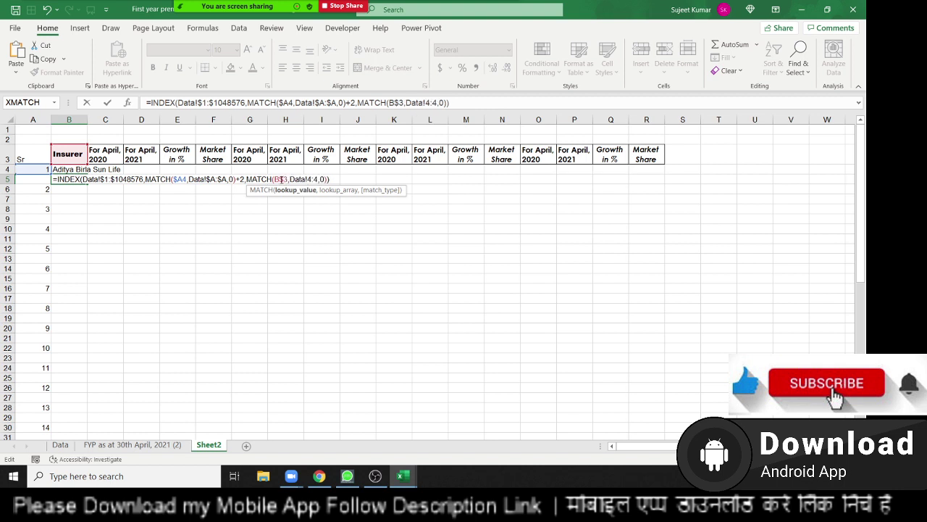
click(310, 179)
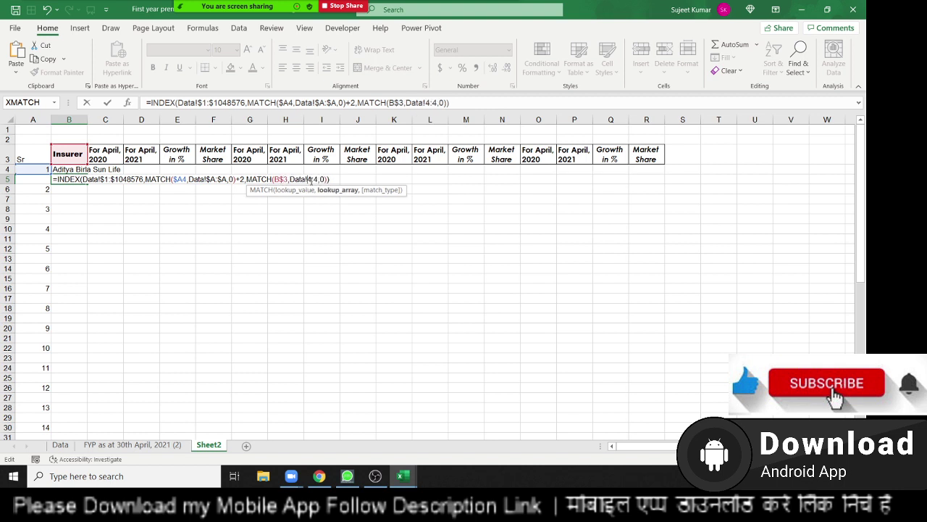
key(F4)
key(Return)
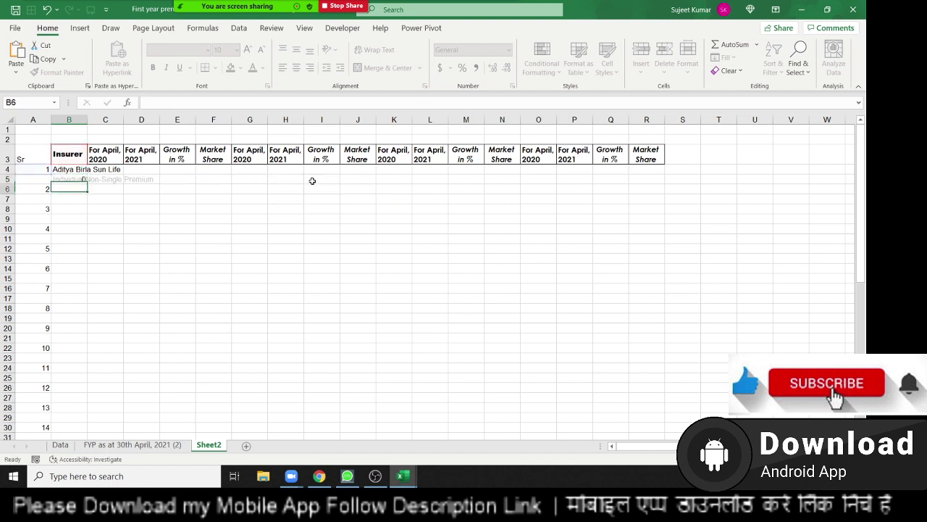
Fill B5's formula across row 5 through column R
click(84, 181)
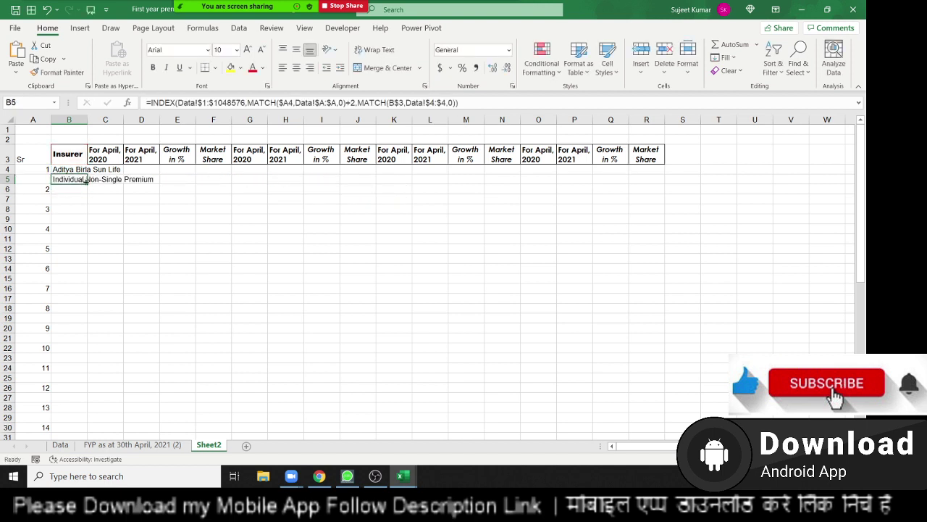
drag(87, 183, 650, 204)
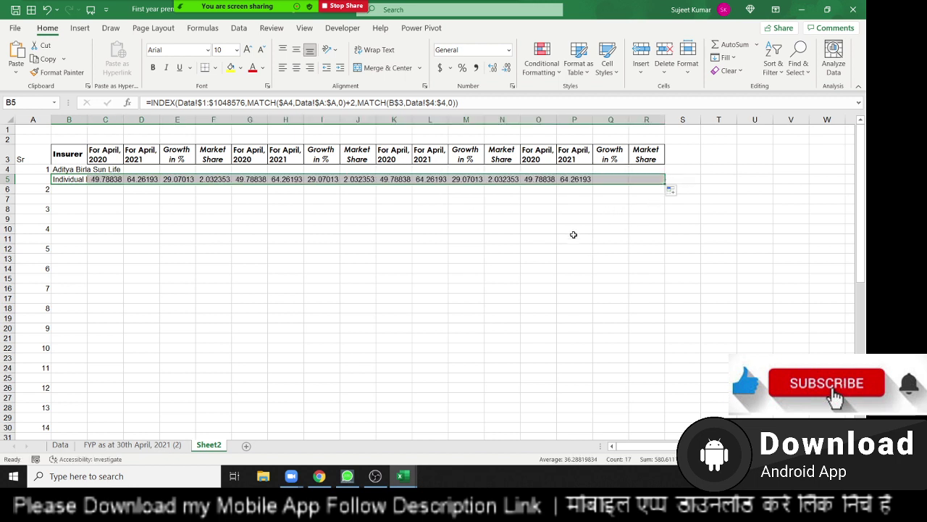
click(142, 168)
click(78, 173)
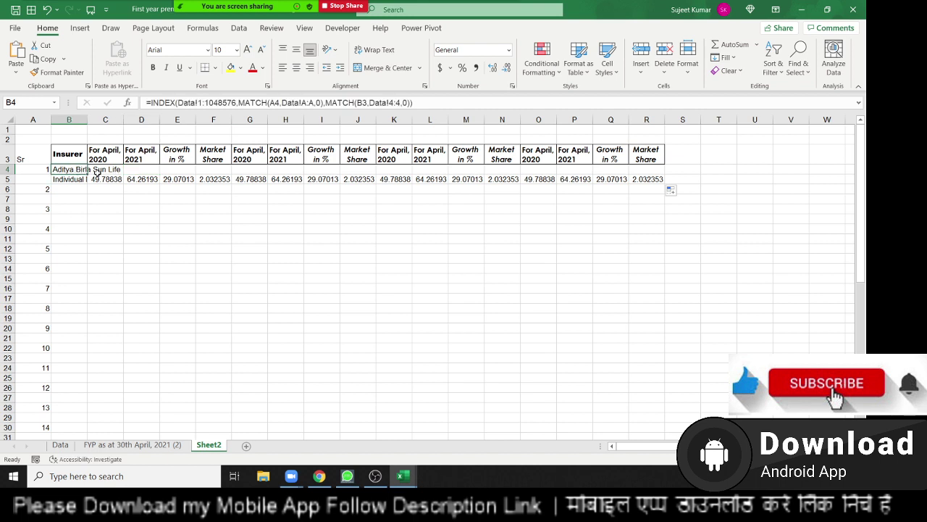
Enter =SUM(C5) in C4 and fill it across to R4, mirroring row 5's figures
click(98, 172)
text(=s)
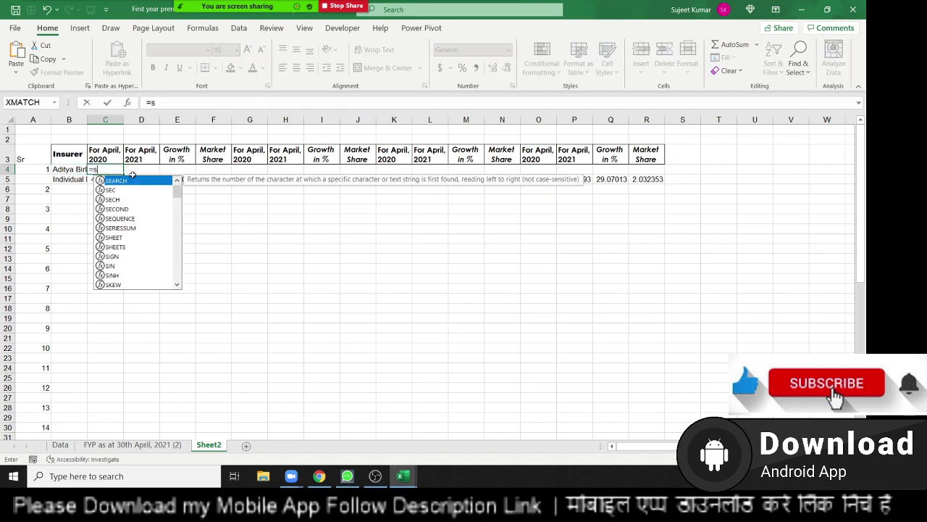
text(um)
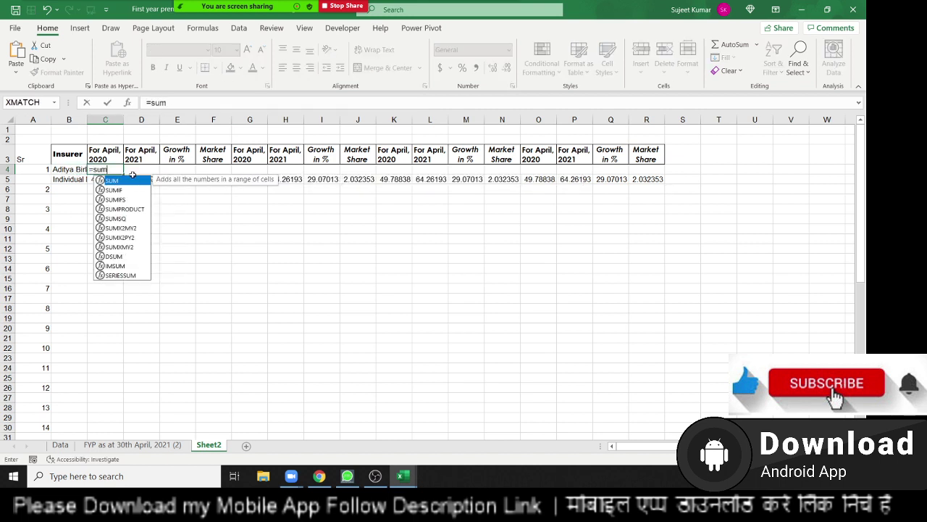
key(Tab)
key(Down)
key(ctrl+Return)
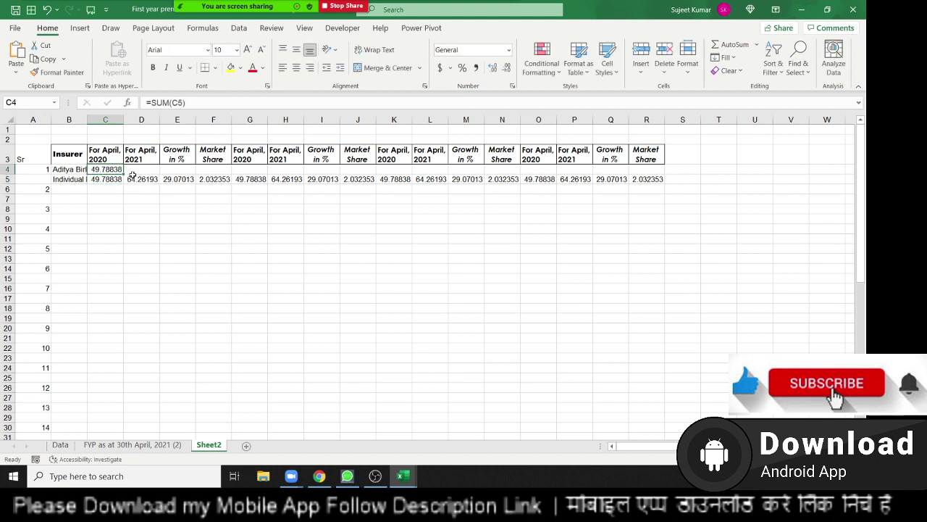
drag(125, 174, 647, 201)
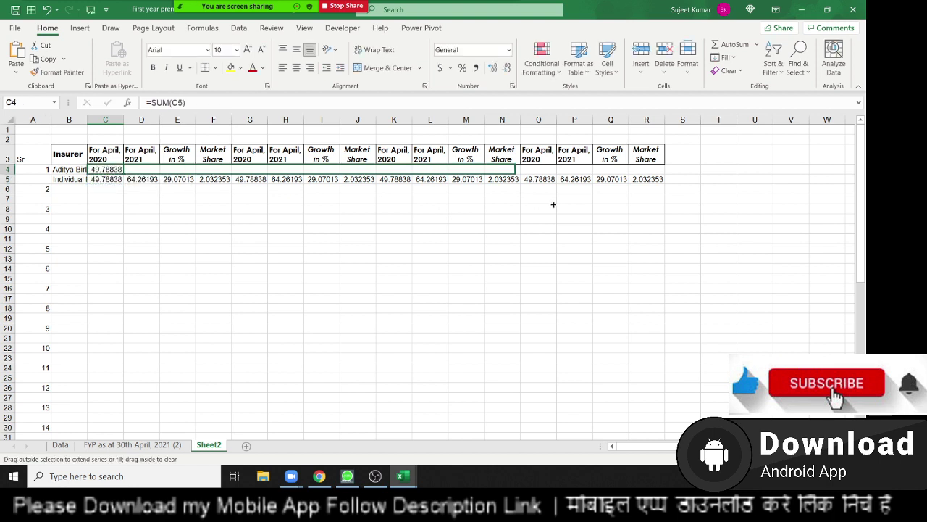
click(75, 170)
drag(87, 174, 79, 331)
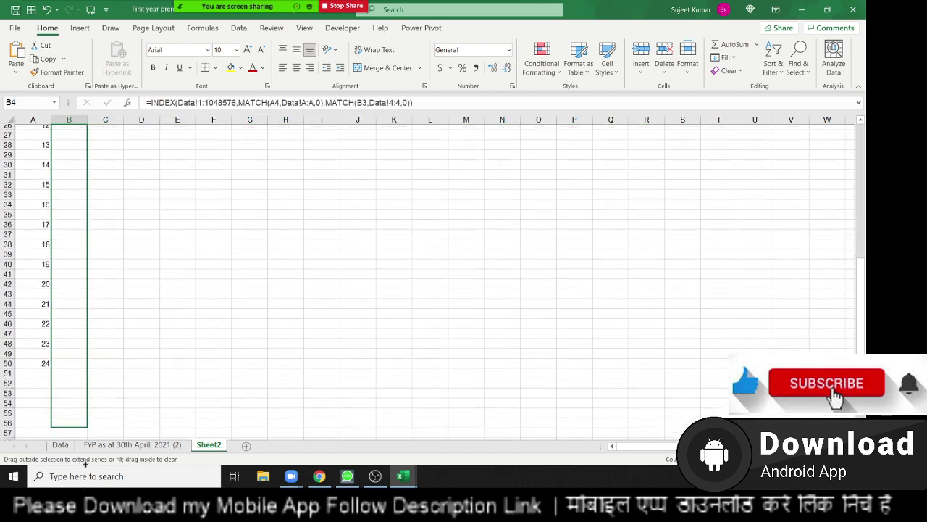
Copy B4's formula down column B to row 50, then reselect B4
drag(79, 330, 77, 340)
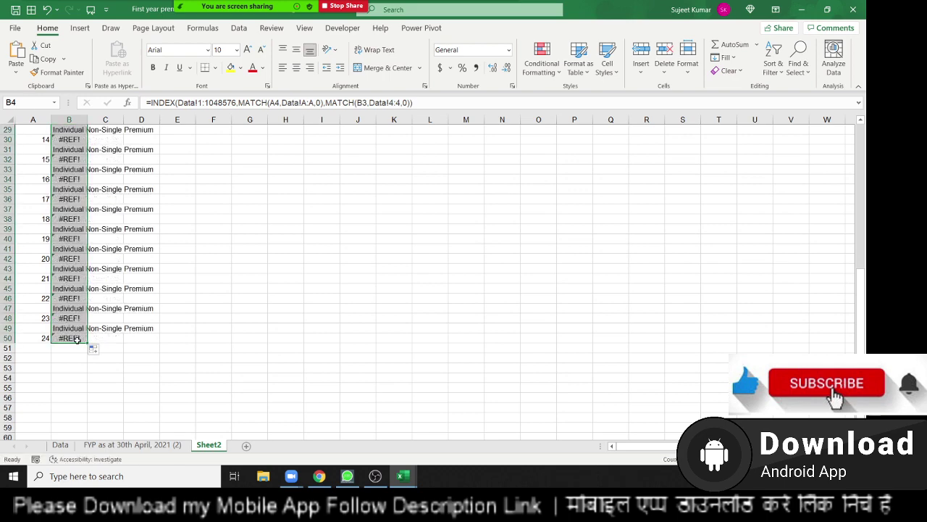
scroll(77, 341, up, 5)
scroll(77, 340, up, 3)
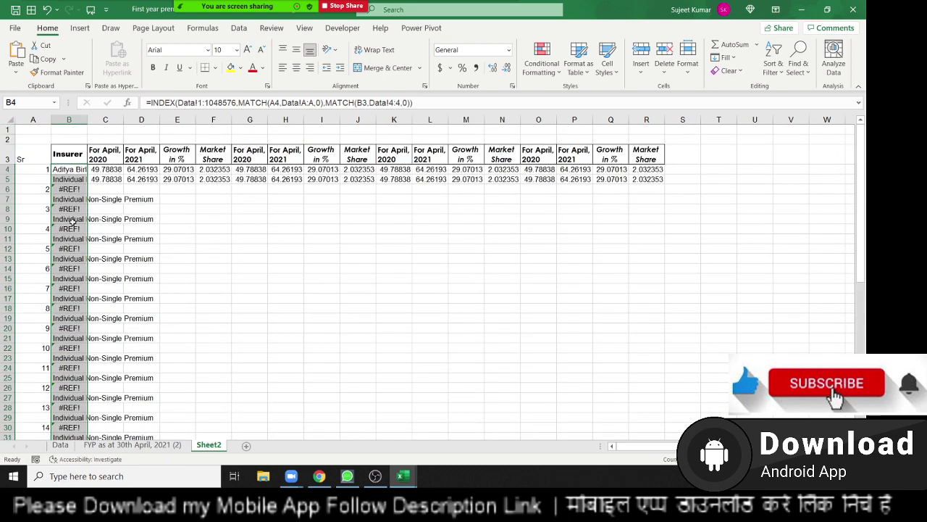
click(70, 169)
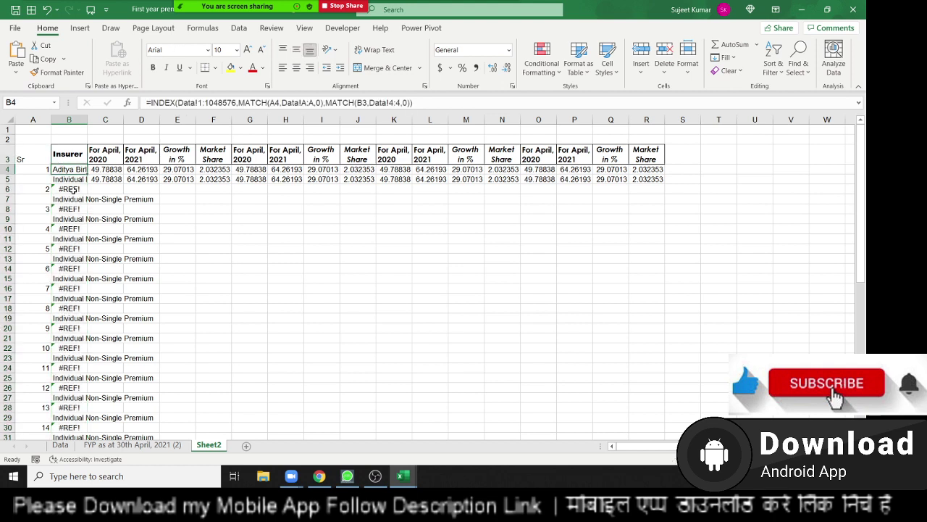
Anchor B4's formula references as $A4, Data!$A:$A, B$3 and Data!$4:$4
click(221, 104)
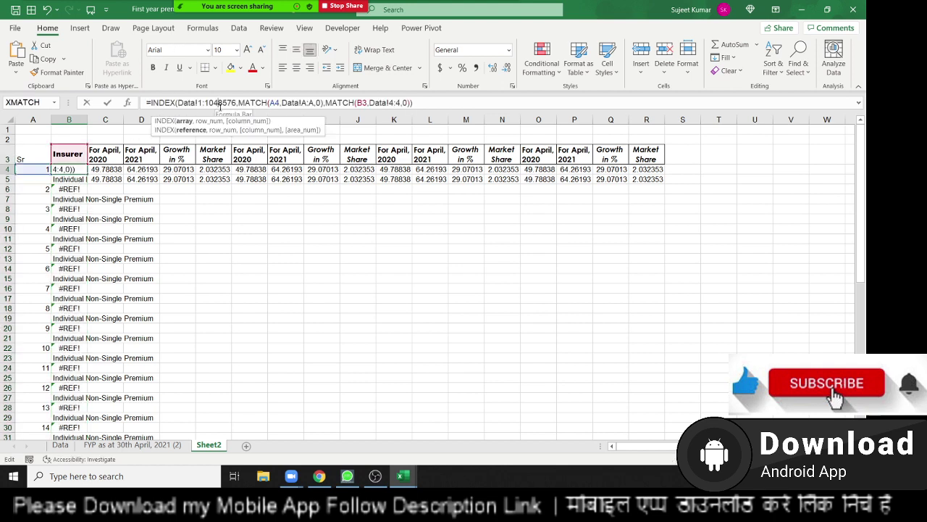
key(F4)
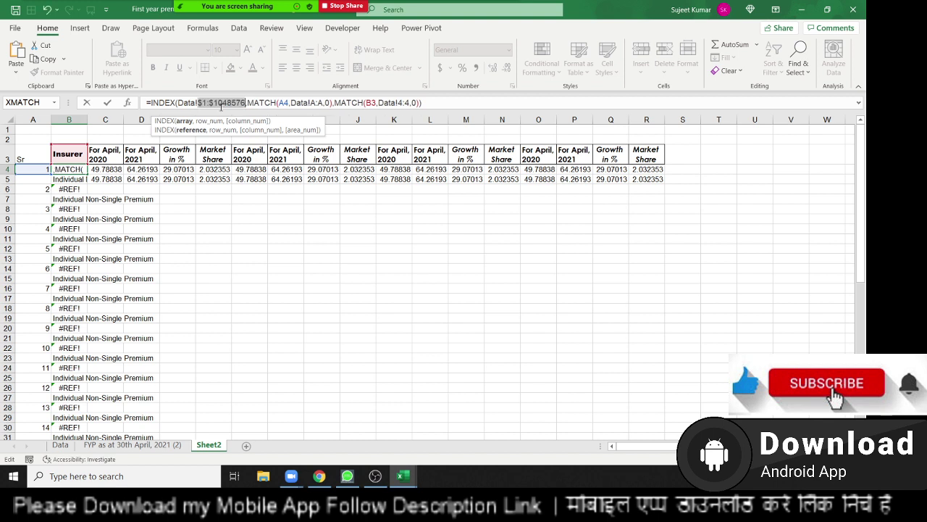
click(284, 103)
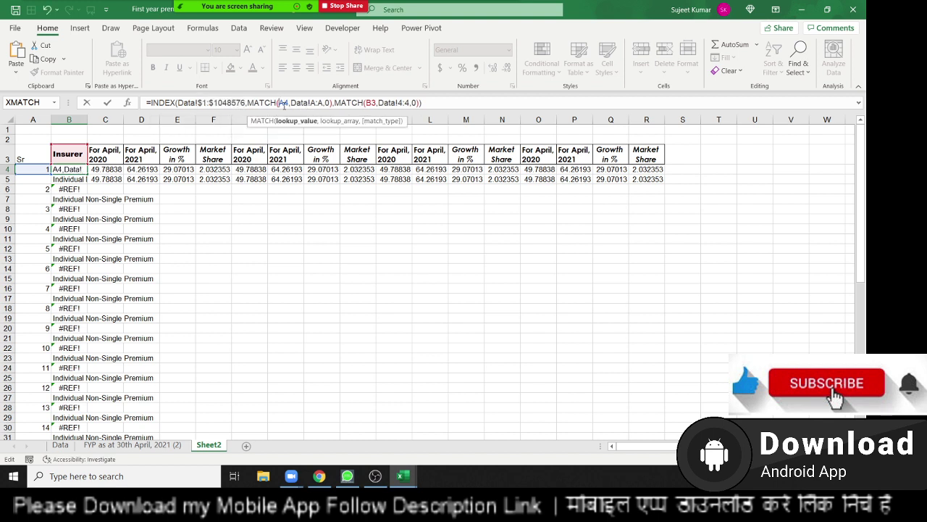
text($)
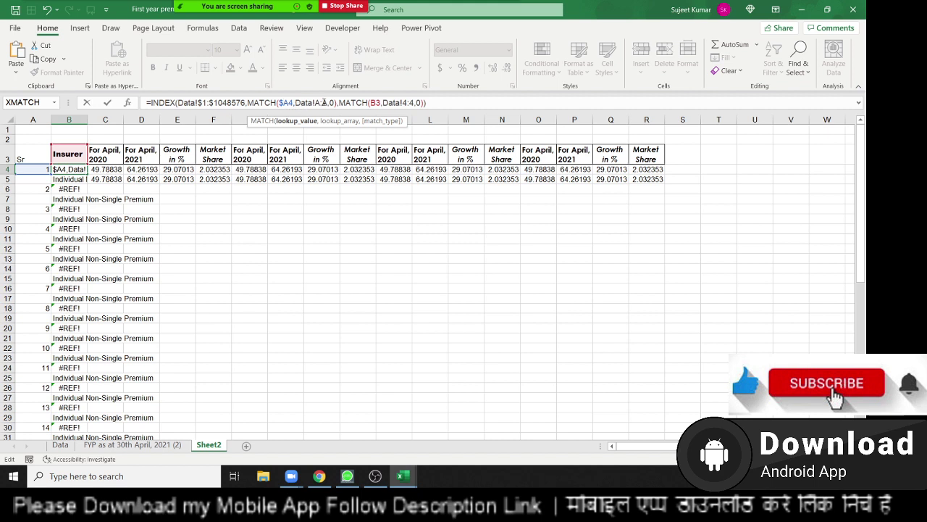
click(324, 103)
key(F4)
click(384, 103)
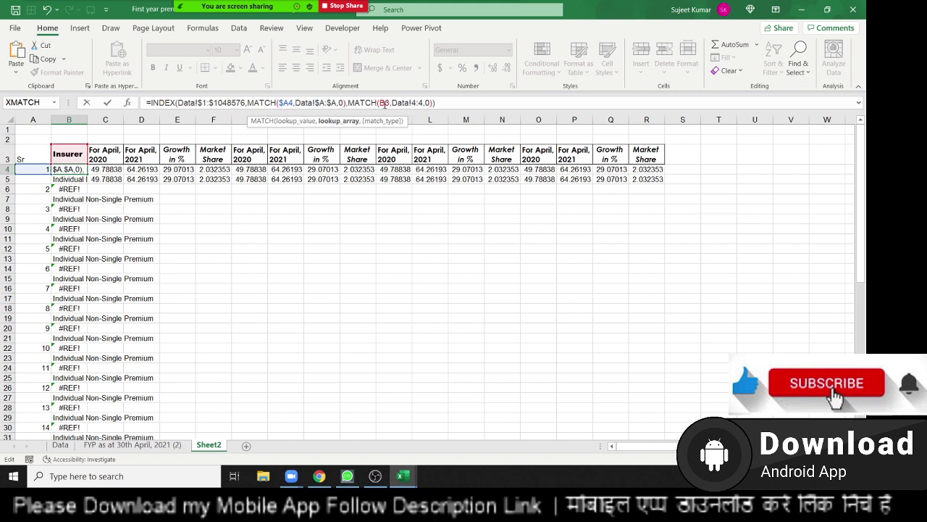
text($)
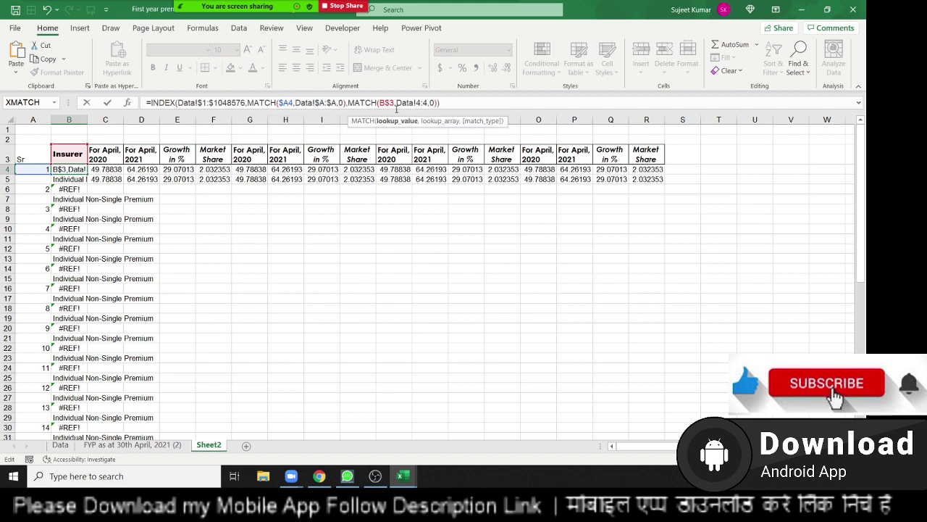
click(429, 103)
click(422, 103)
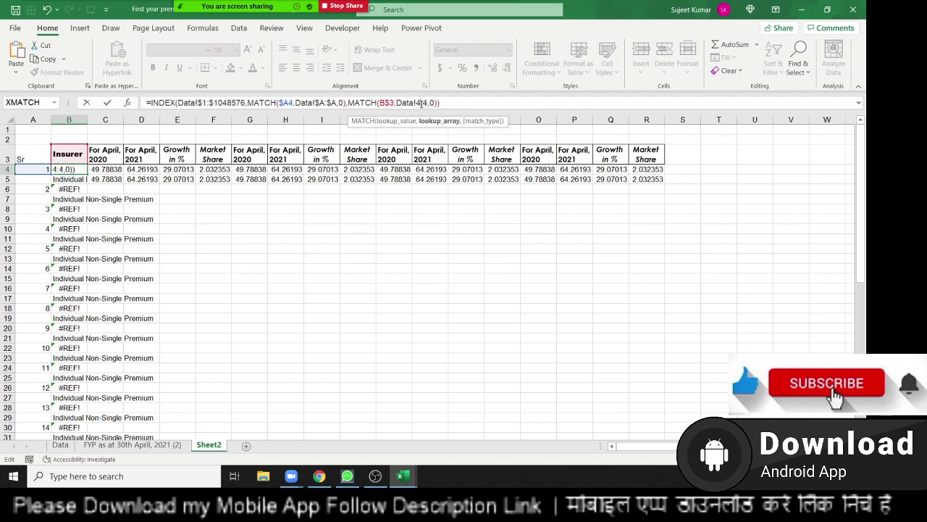
key(F4)
key(Return)
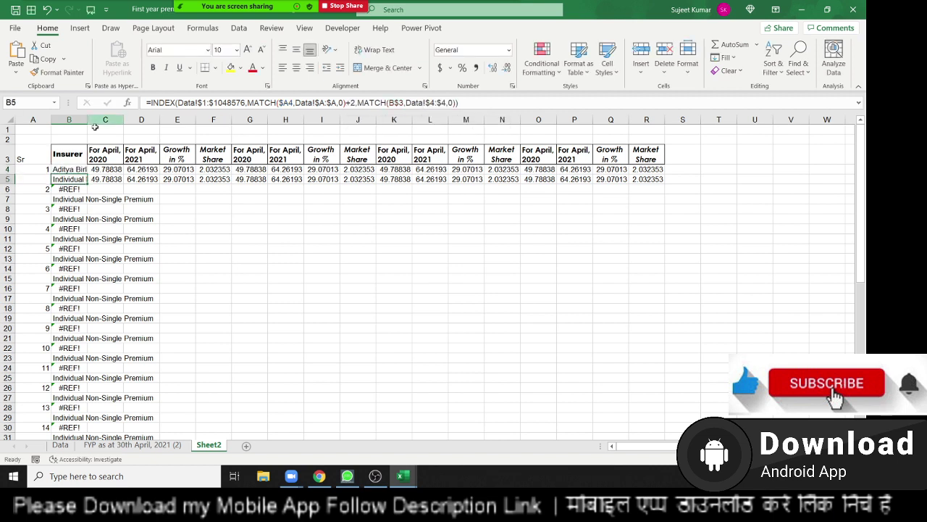
Fill B4's insurer-name formula down to B51
click(67, 169)
mouse_move(87, 174)
mouse_down()
mouse_move(79, 181)
mouse_move(64, 465)
mouse_up()
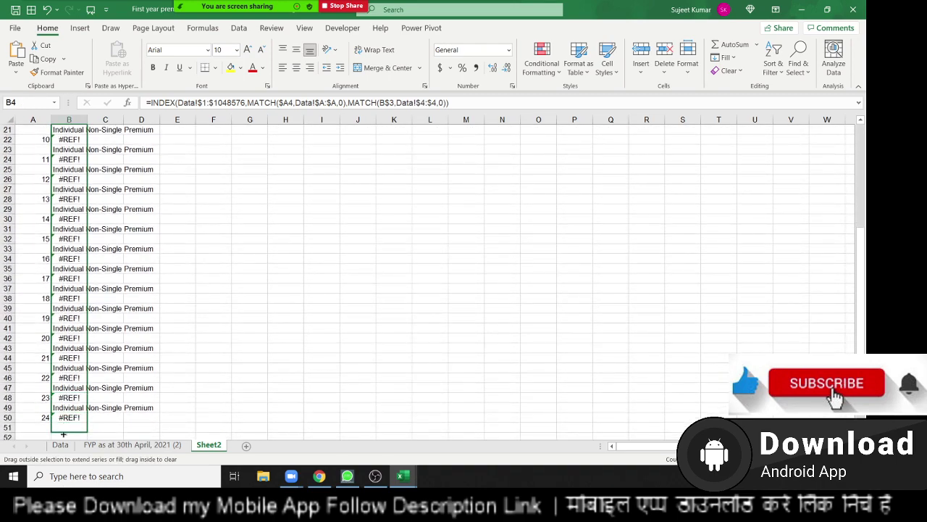
drag(64, 460, 64, 433)
scroll(116, 377, up, 7)
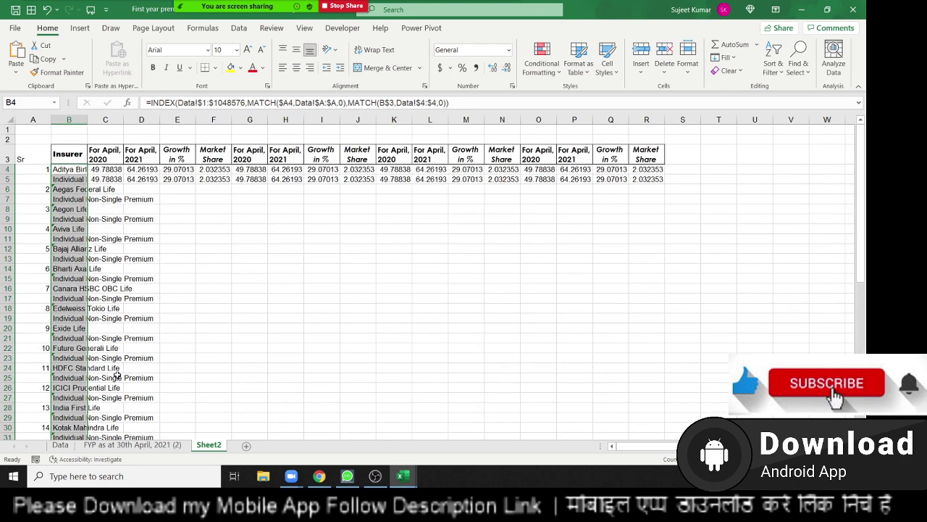
Fill the C4:R5 premium formulas down to row 51
click(104, 168)
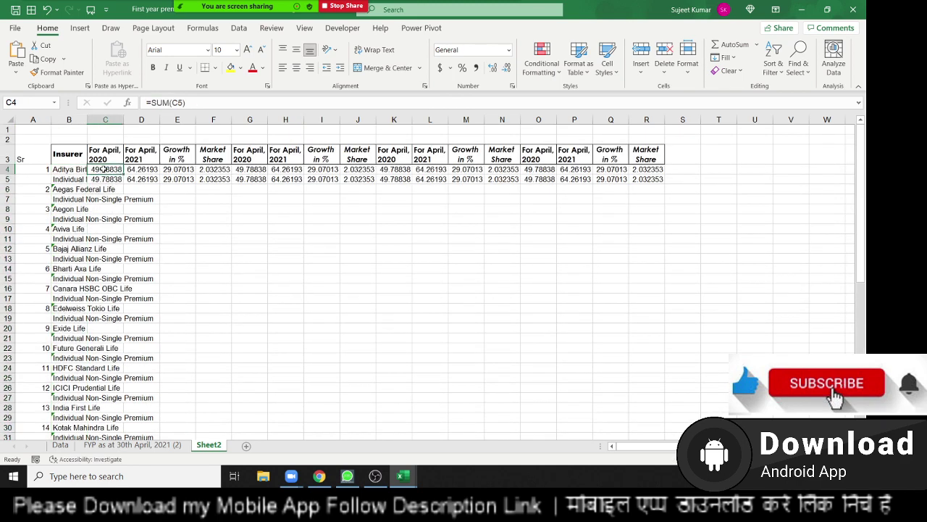
mouse_move(106, 169)
mouse_down()
mouse_move(666, 176)
mouse_move(660, 180)
mouse_up()
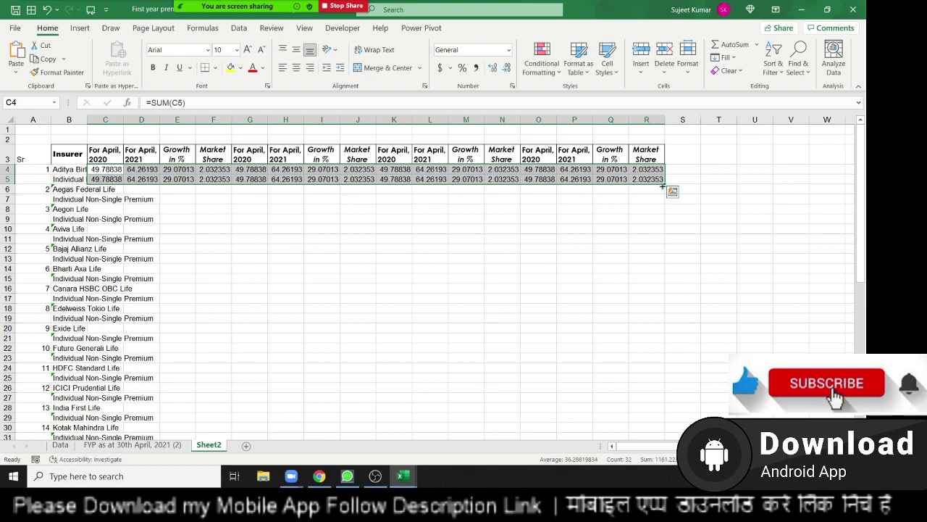
drag(662, 186, 603, 462)
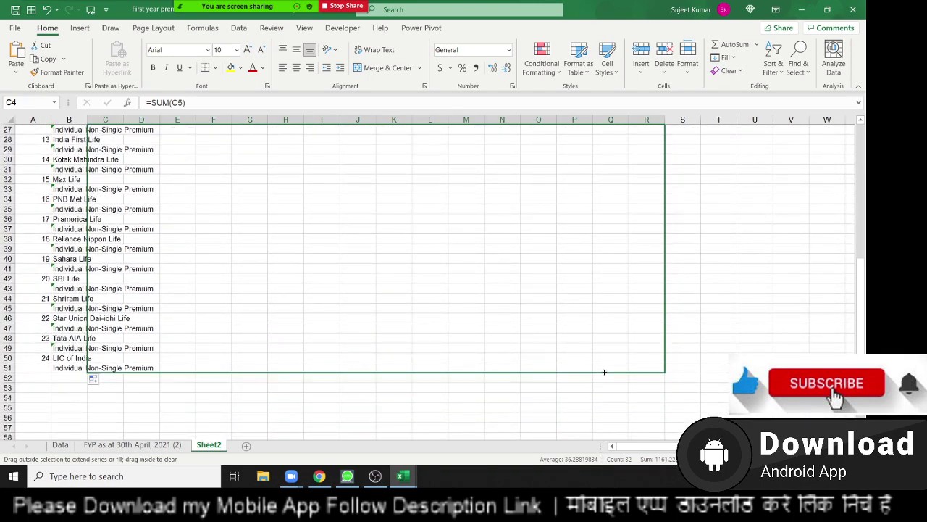
drag(603, 462, 608, 373)
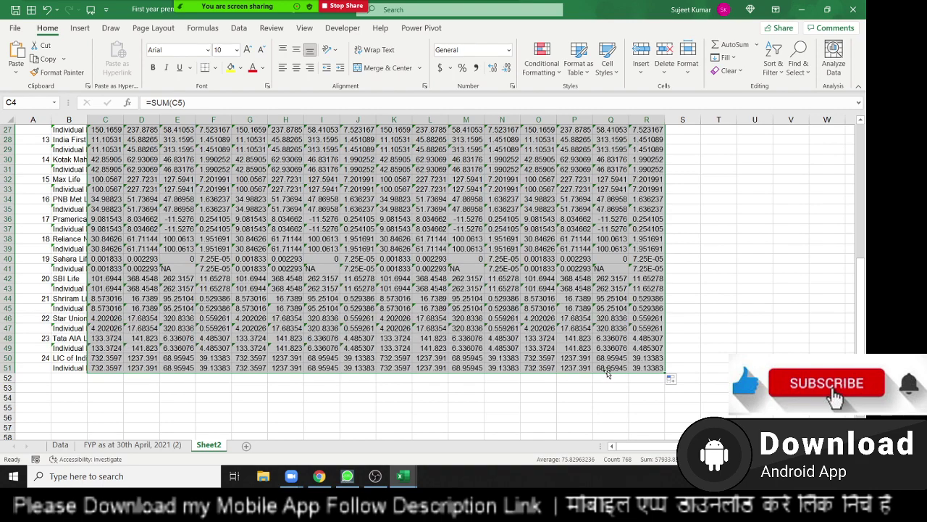
scroll(510, 320, up, 9)
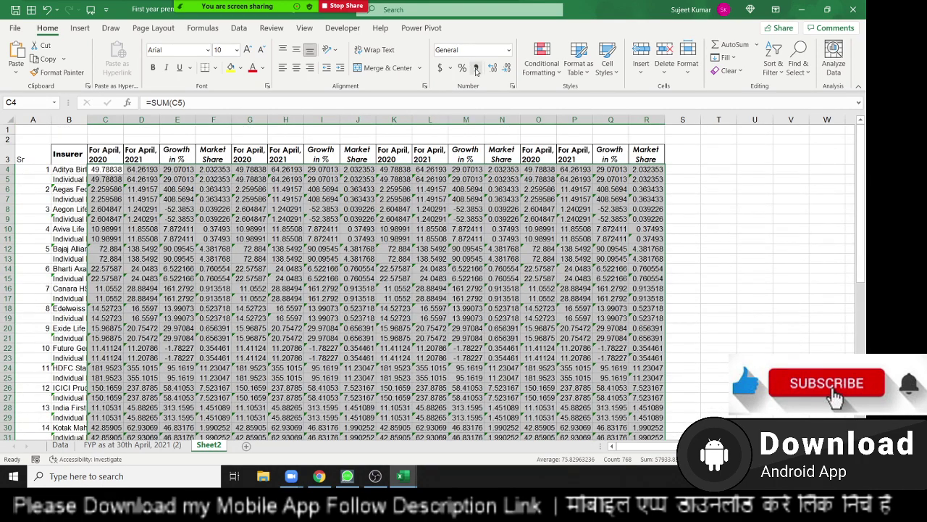
Switch to the Data sheet showing Aditya Birla Sun Life's 261.75 and 128.00 premiums
click(62, 446)
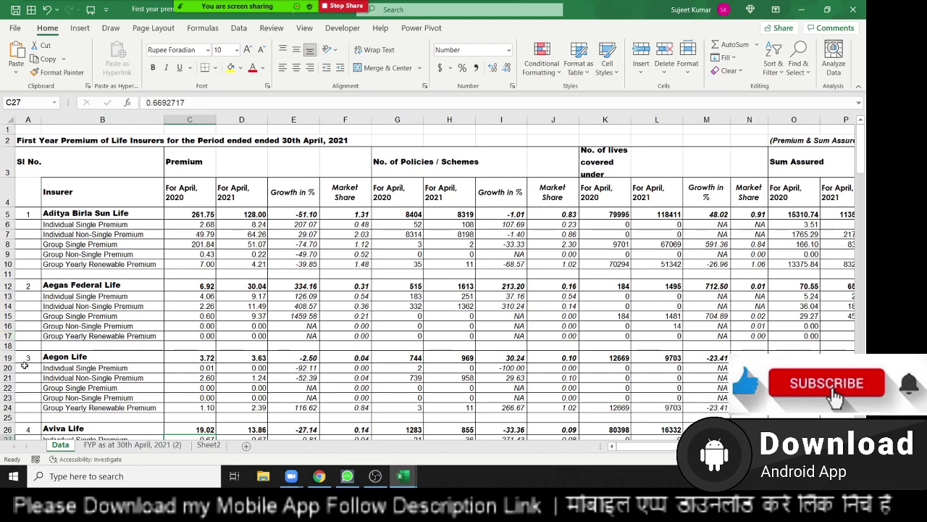
Inspect C7's formula, view the FYP as at 30th April, 2021 (2) sheet, return to Sheet2
click(209, 445)
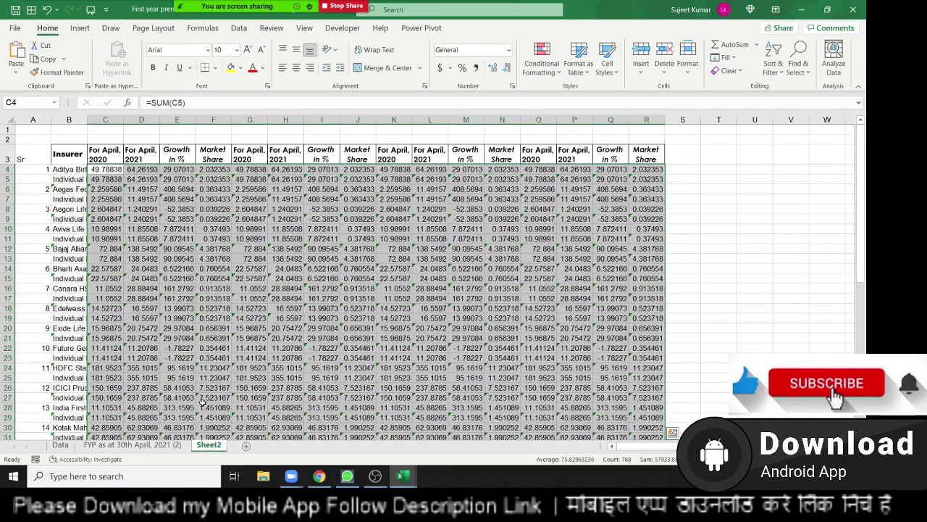
click(161, 226)
click(108, 197)
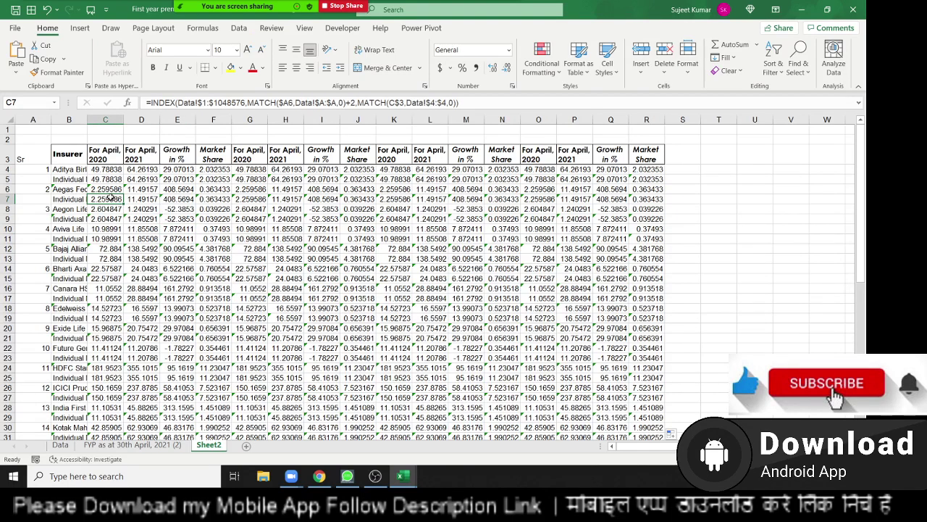
click(134, 445)
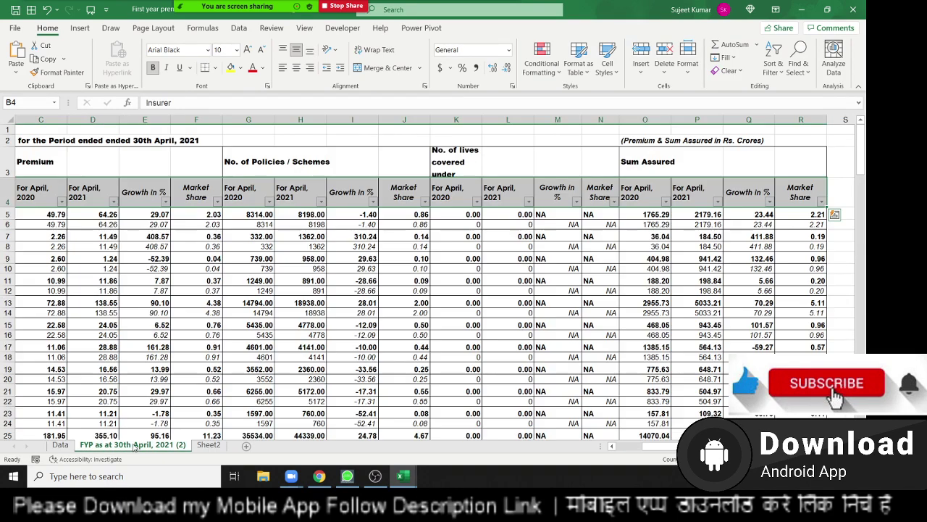
key(Left)
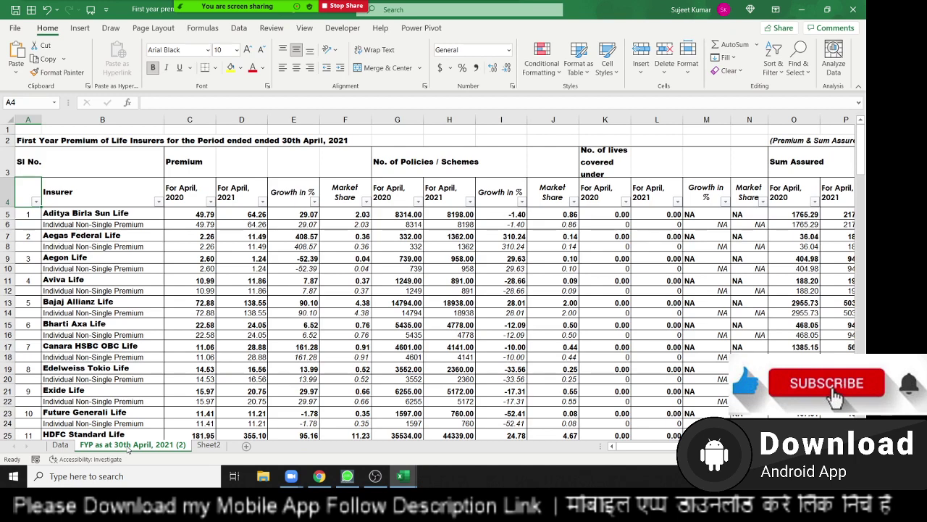
click(210, 446)
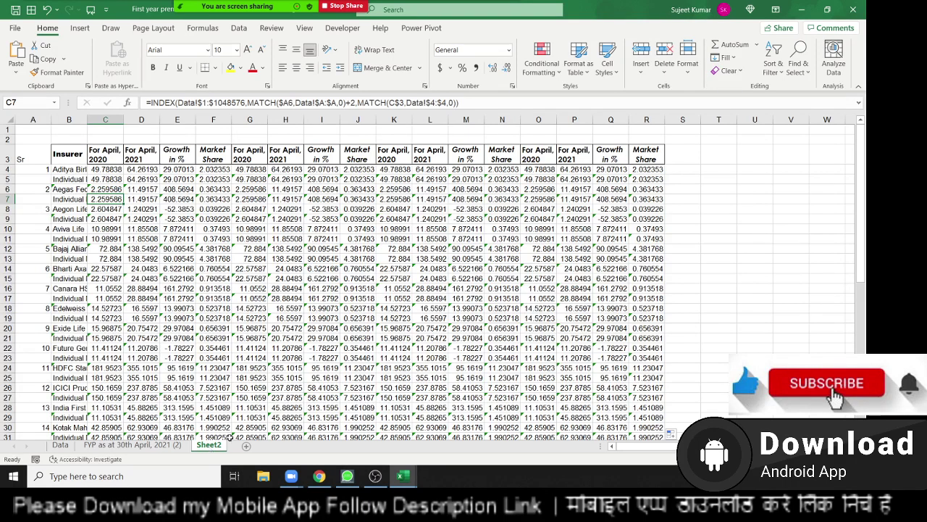
Save and close the insurer premium workbook, then minimize the remaining Excel window
click(858, 11)
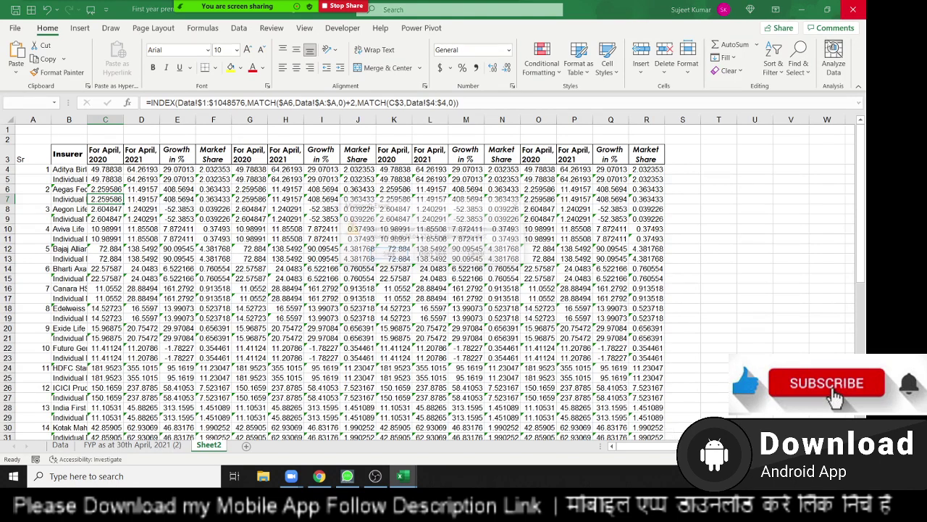
click(389, 255)
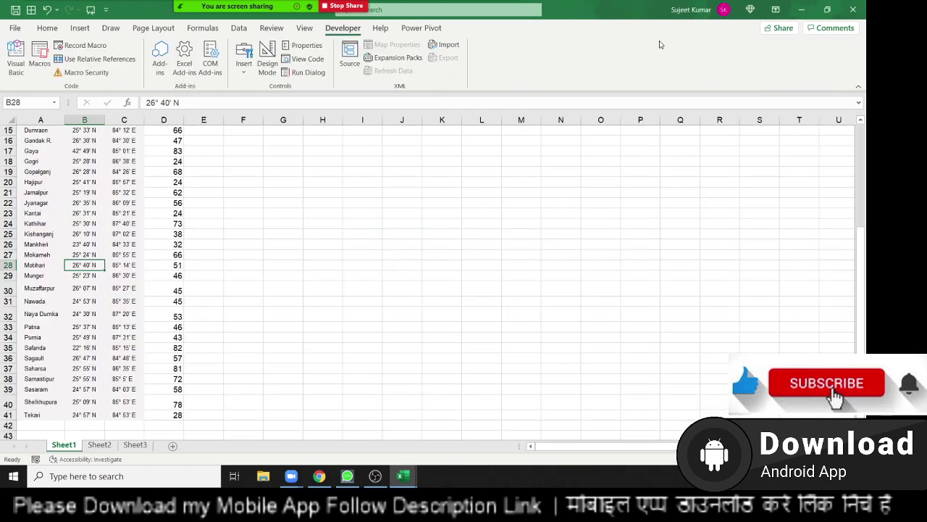
click(803, 14)
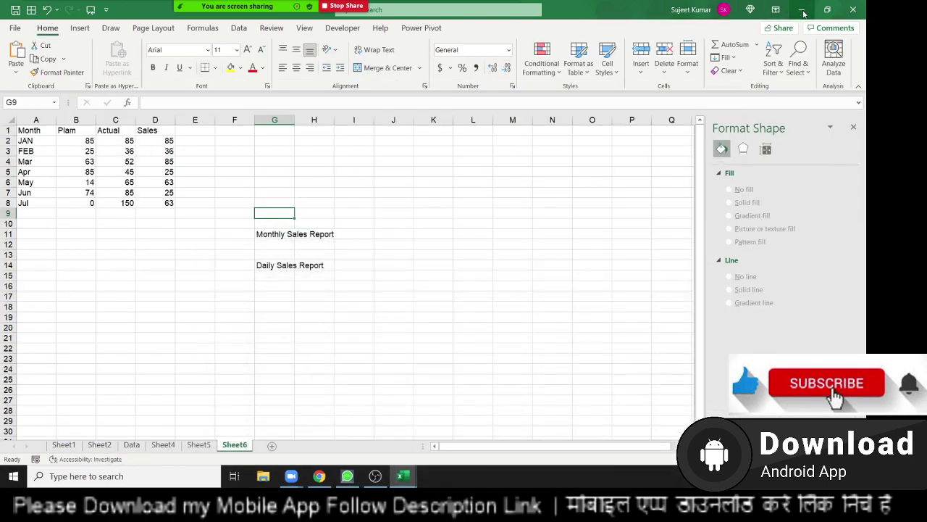